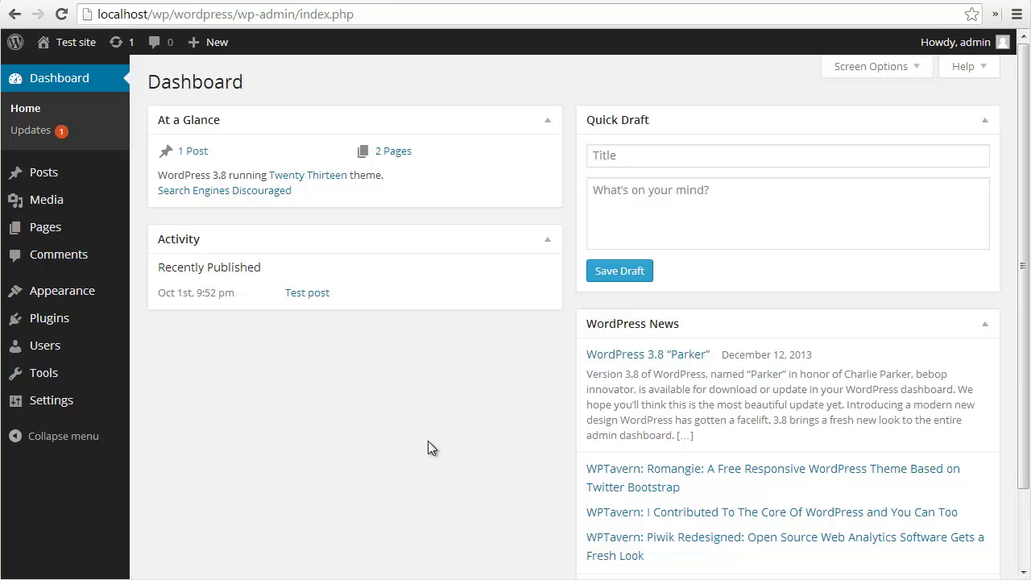
Upload the Custom Facebook Feed Pro zip as a new plugin, install it and activate it.
left_click(78, 323)
left_click(246, 81)
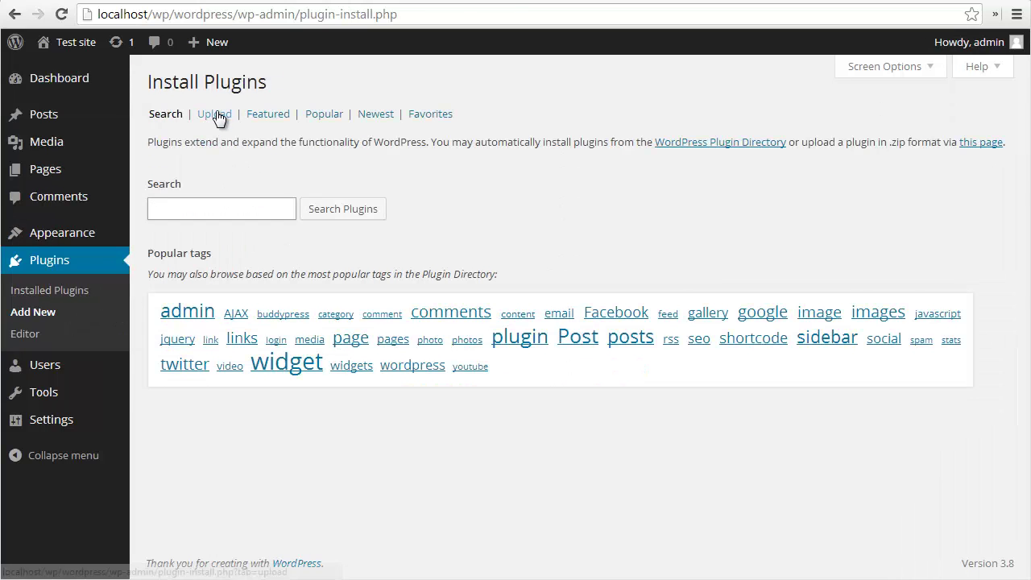
left_click(215, 115)
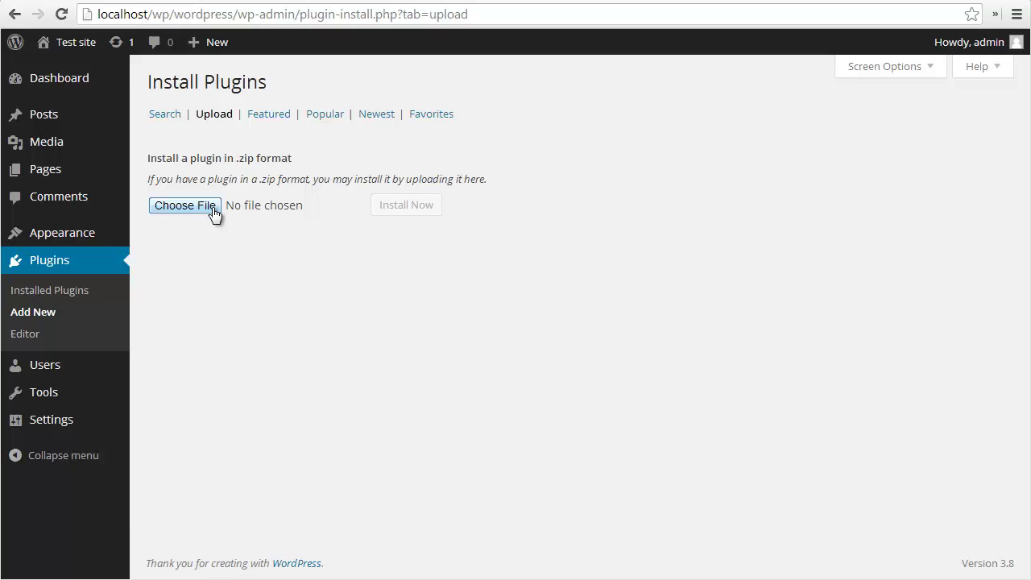
left_click(208, 207)
double_click(326, 189)
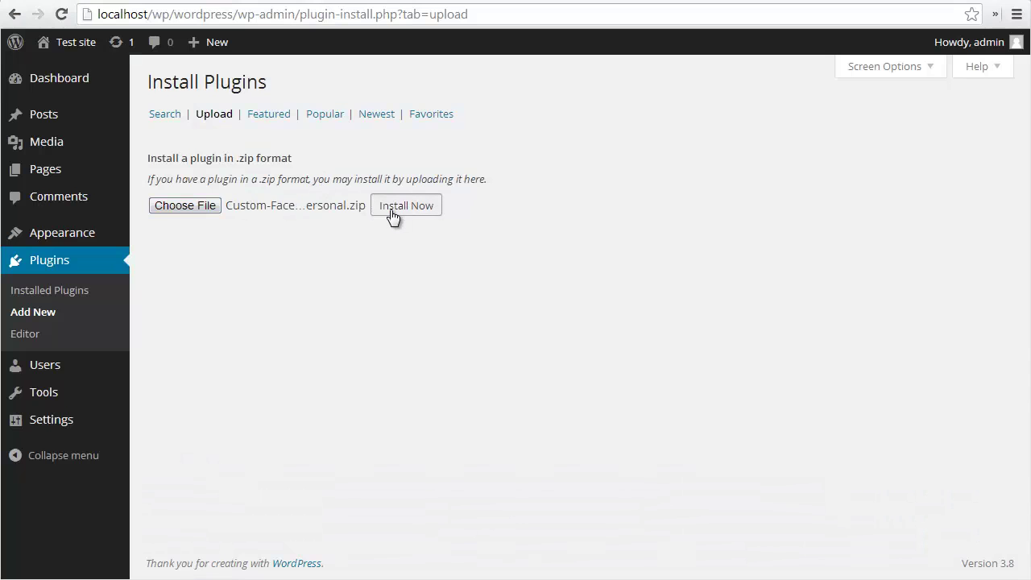
left_click(395, 212)
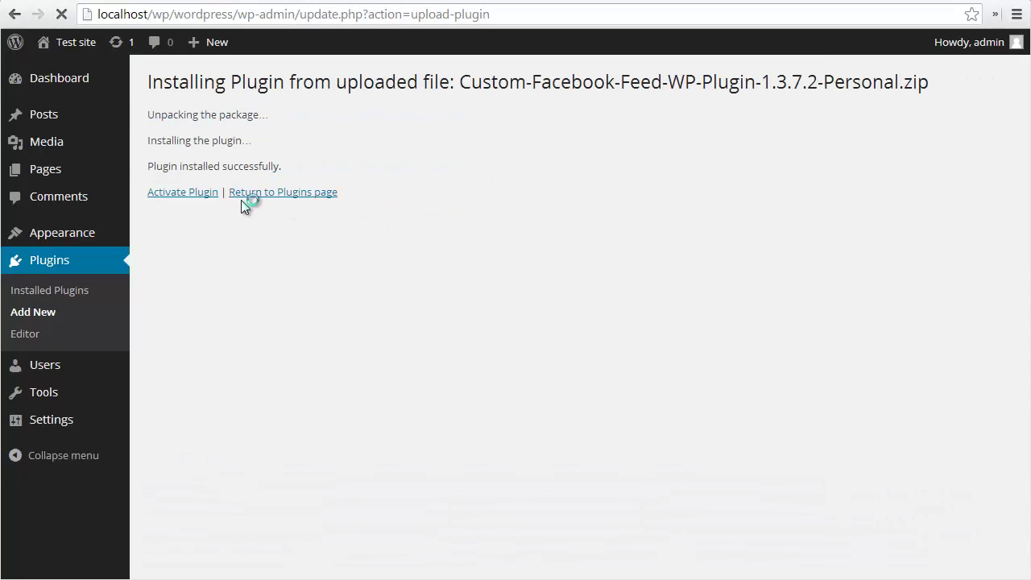
left_click(179, 194)
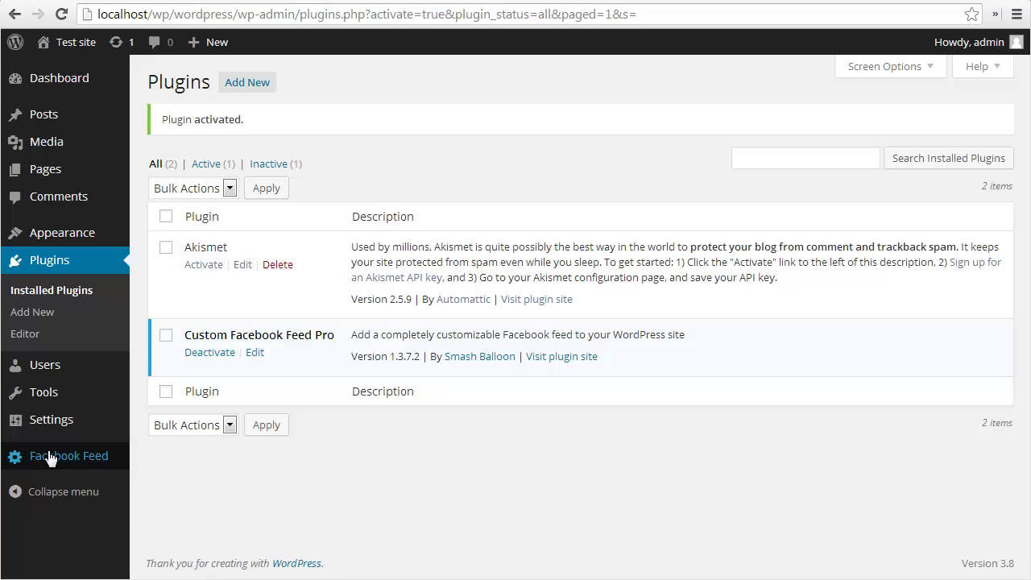
Paste the licence key on the Facebook Feed License page, save it and activate the licence.
mouse_move(53, 457)
left_click(159, 498)
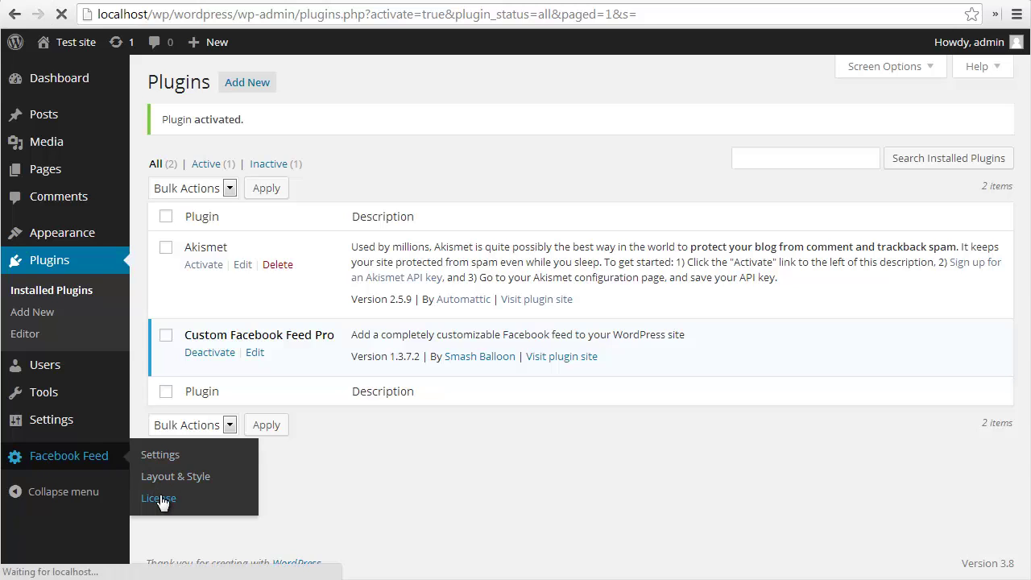
left_click(353, 129)
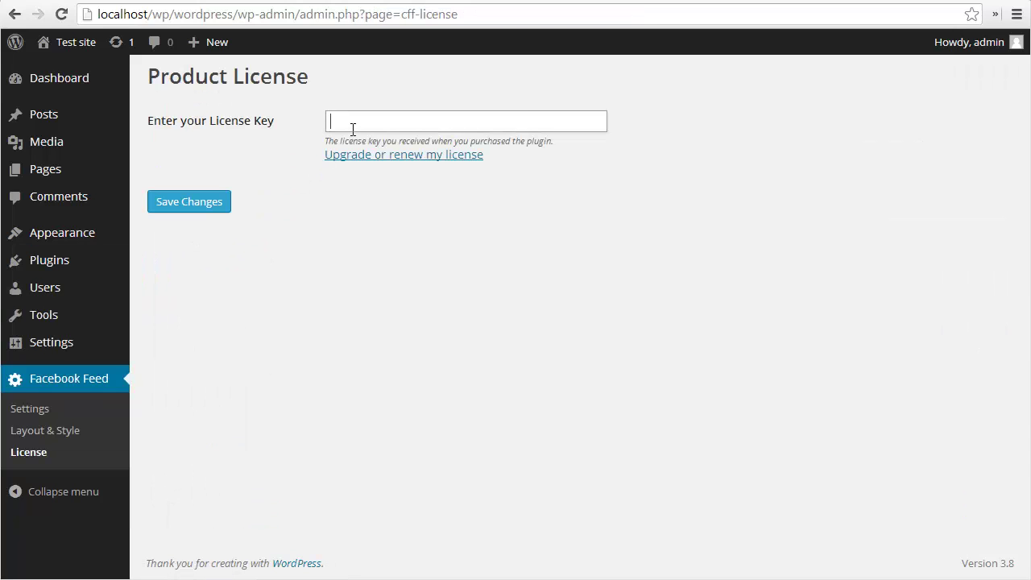
key("ctrl+v")
left_click(191, 210)
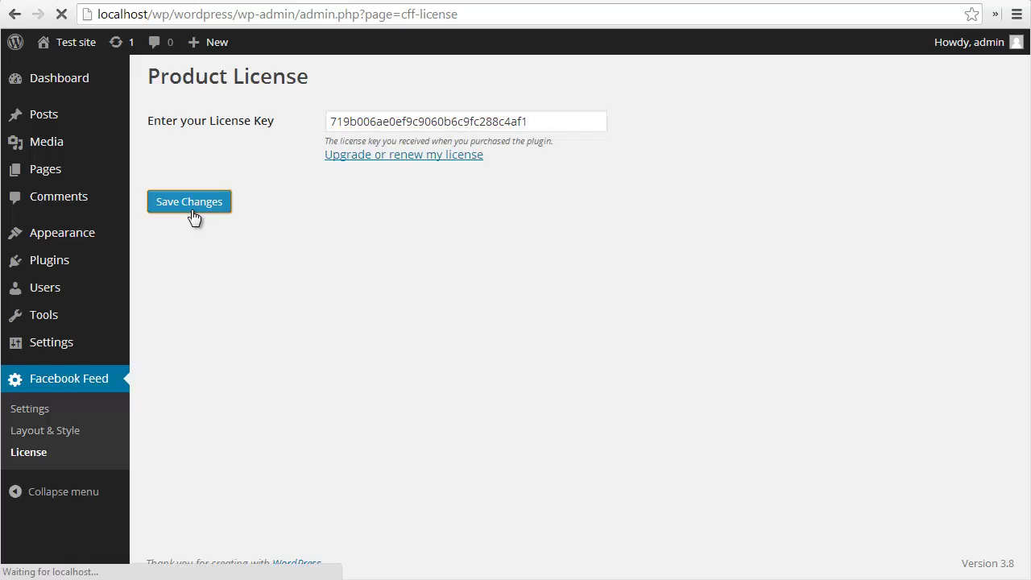
left_click(626, 129)
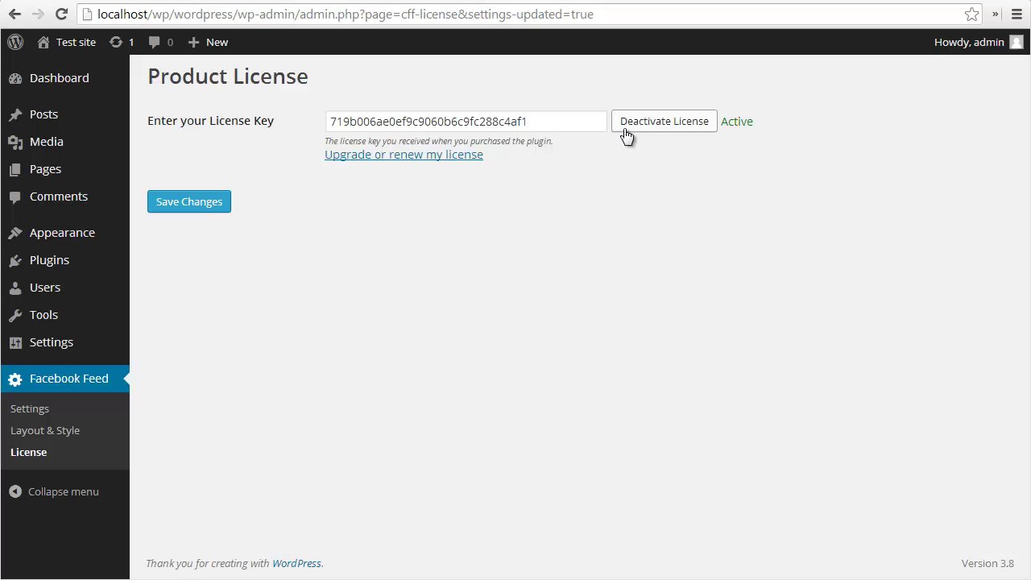
Paste the Facebook access token into the Access Token field of the feed settings.
left_click(95, 411)
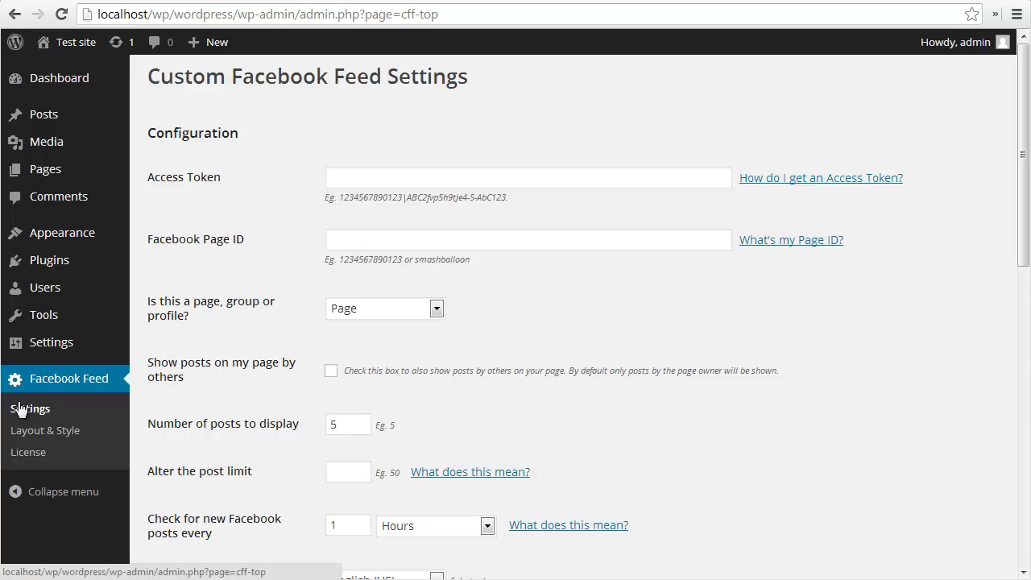
left_click(384, 176)
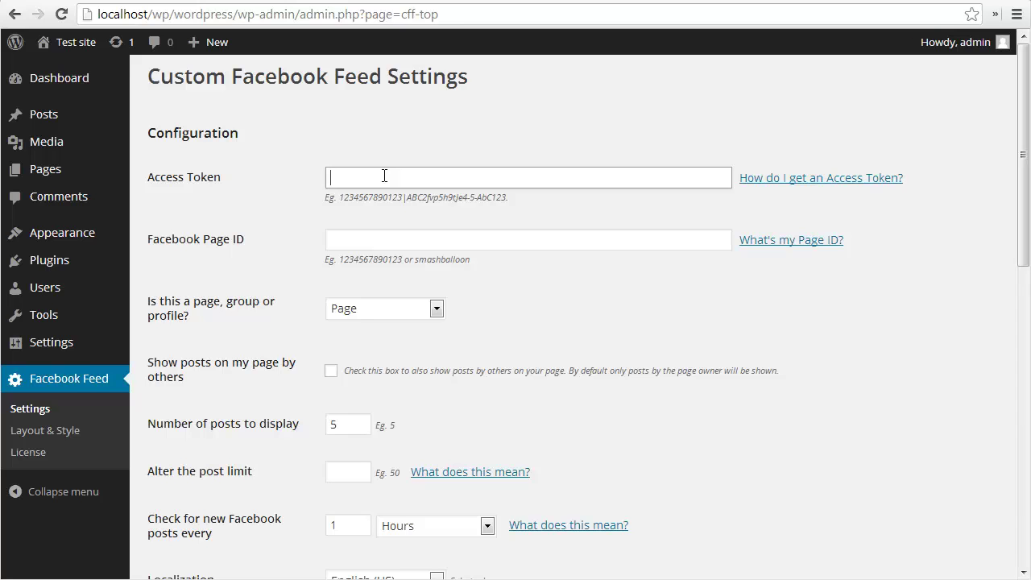
left_click(759, 180)
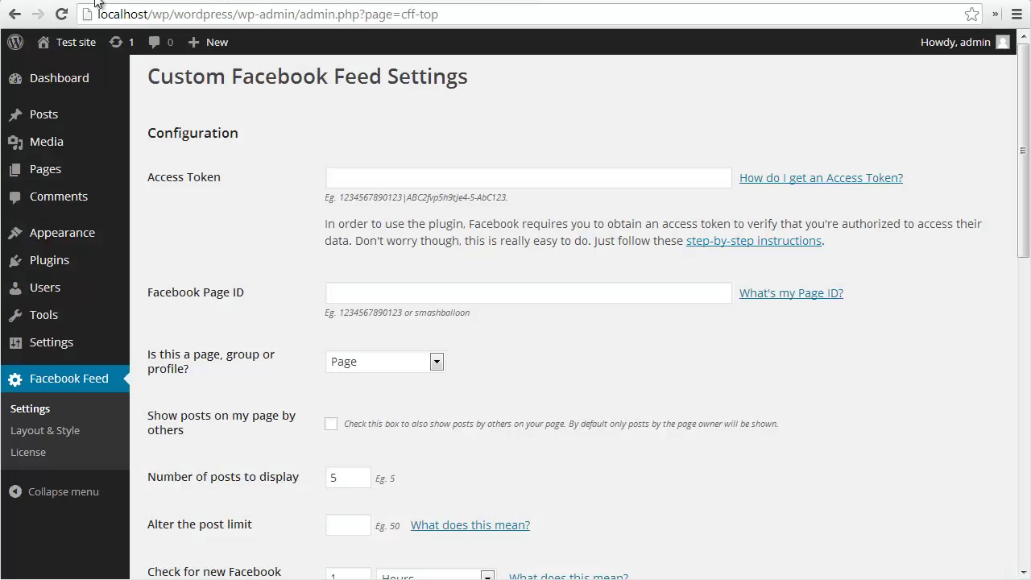
left_click(378, 178)
left_click(437, 172)
key("ctrl+v")
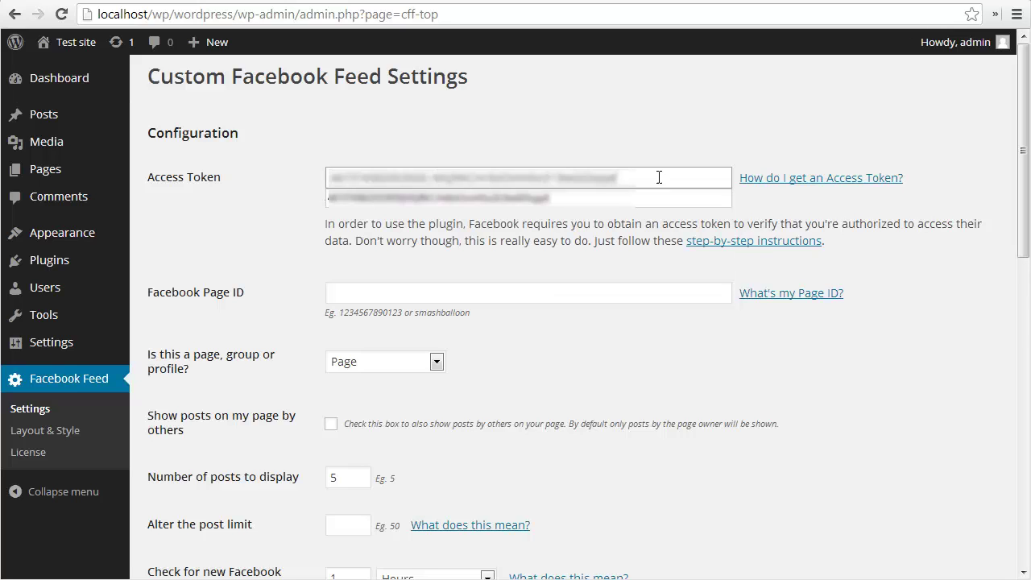
left_click(667, 162)
left_click(749, 181)
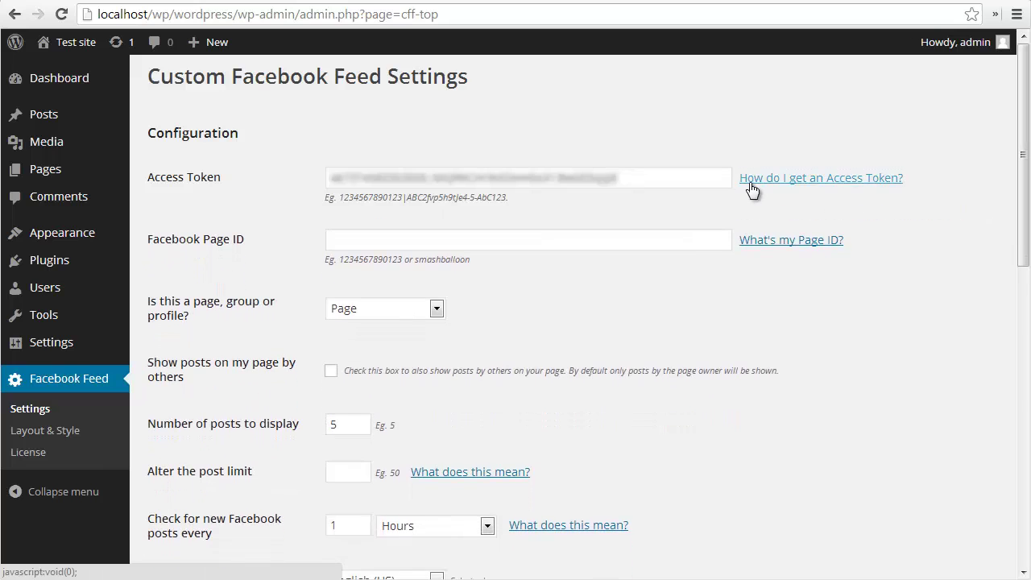
Read the What's my Page ID? help and its example page URLs and numeric IDs.
left_click(486, 236)
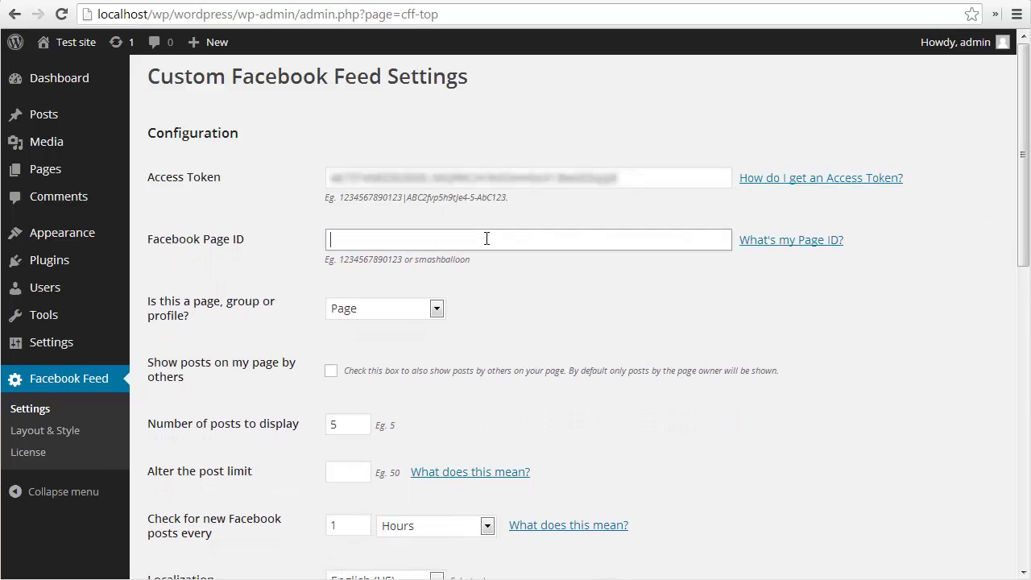
key("ctrl+v")
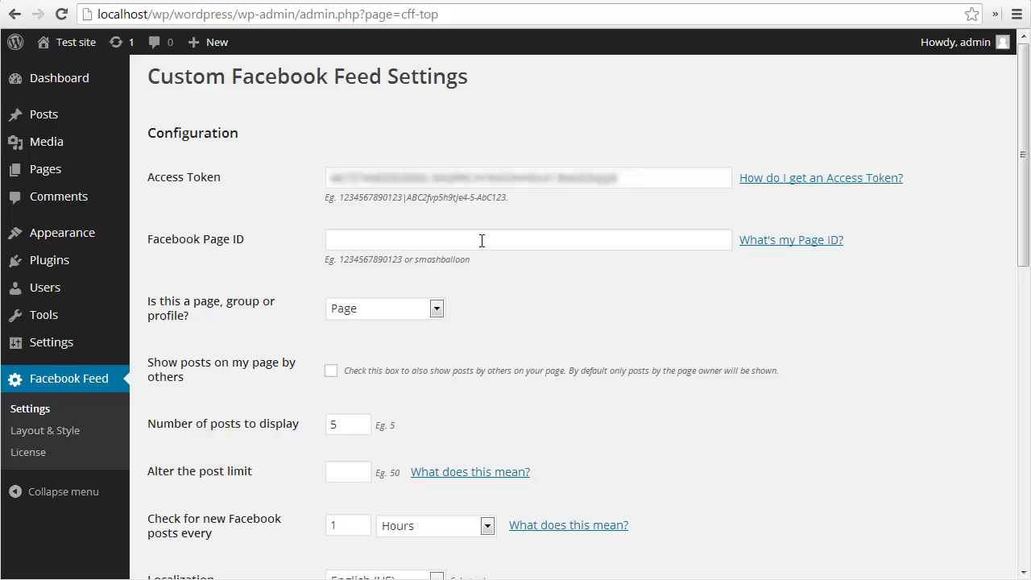
left_click(761, 242)
left_click_drag(595, 284, 815, 287)
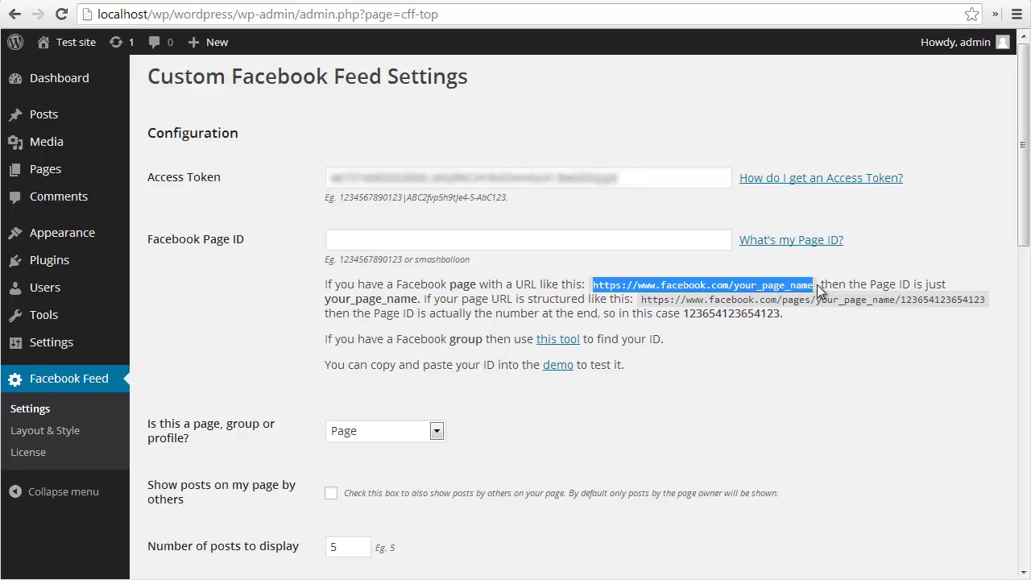
double_click(800, 285)
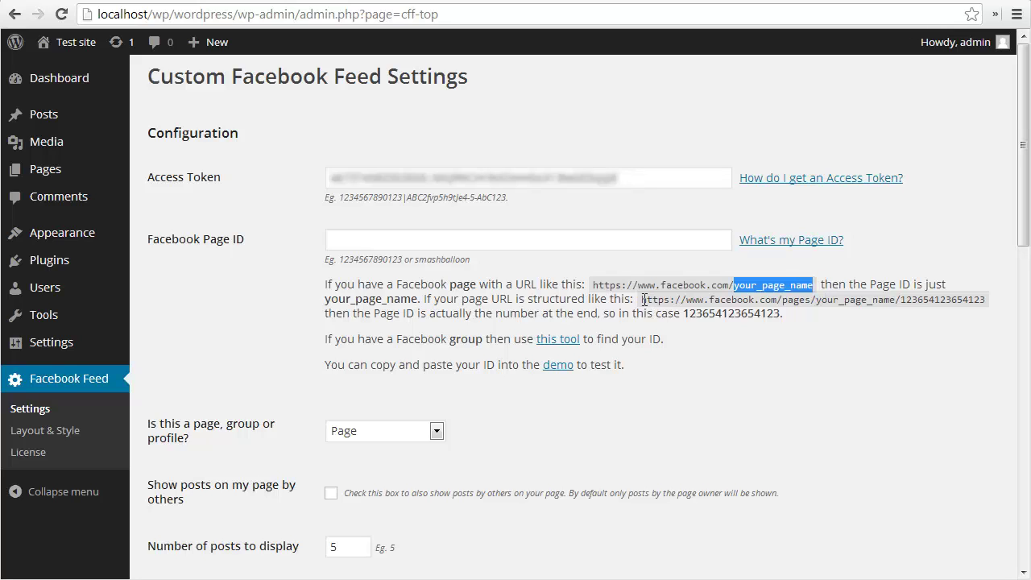
left_click_drag(642, 300, 988, 299)
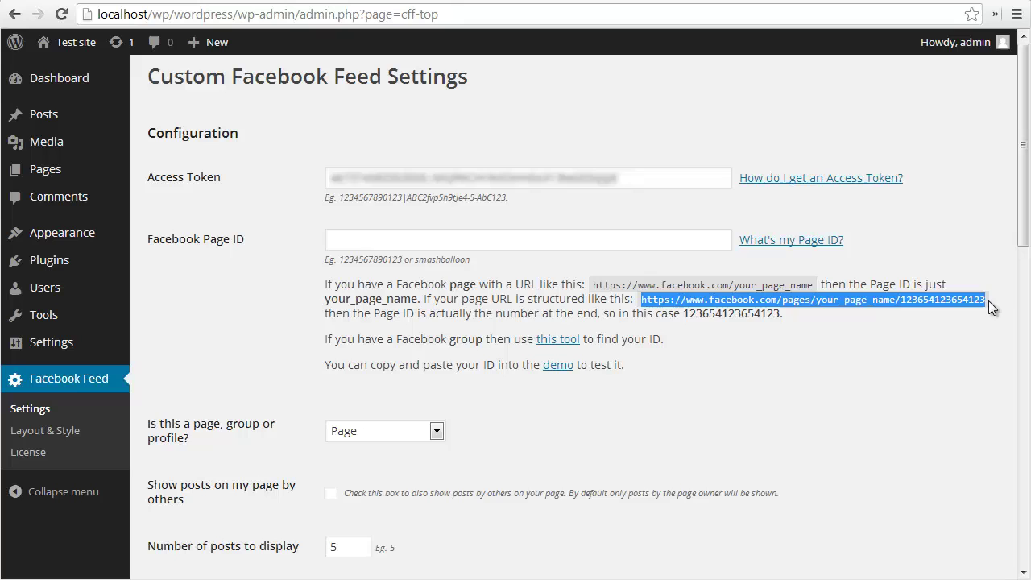
left_click(995, 305)
double_click(953, 297)
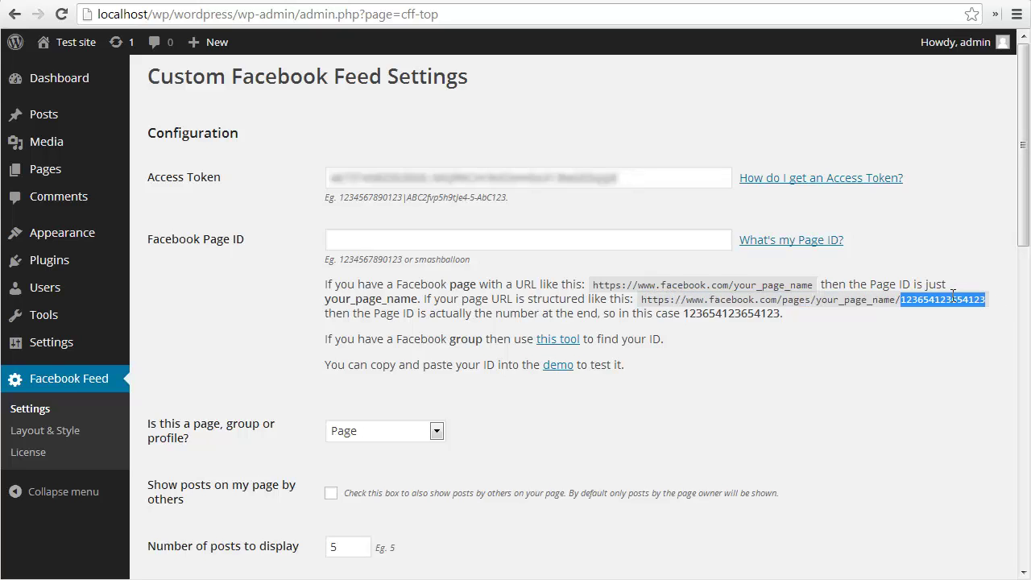
left_click(946, 322)
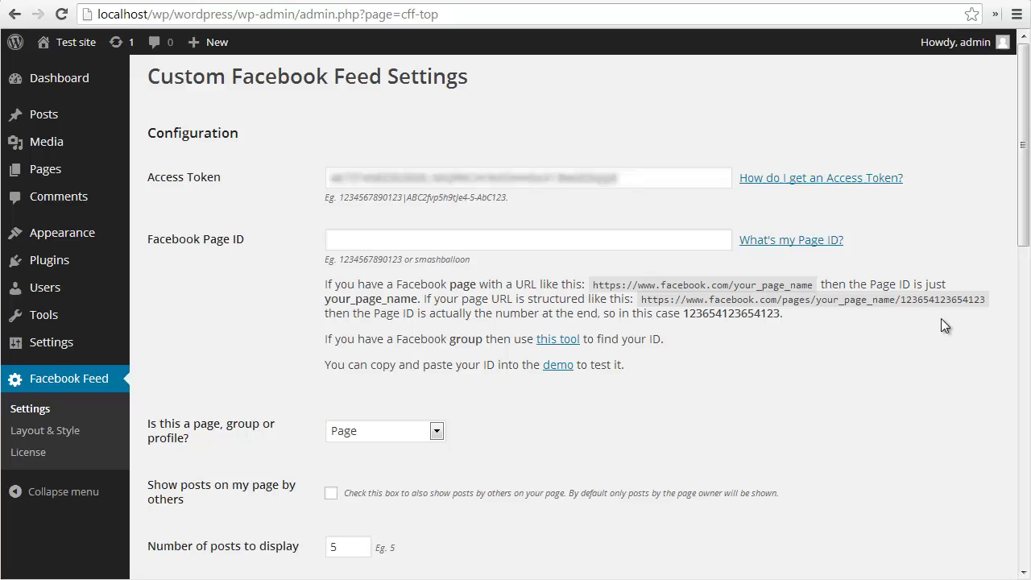
Try the lookup-id.com group ID tool, then return to the feed settings page.
left_click(566, 341)
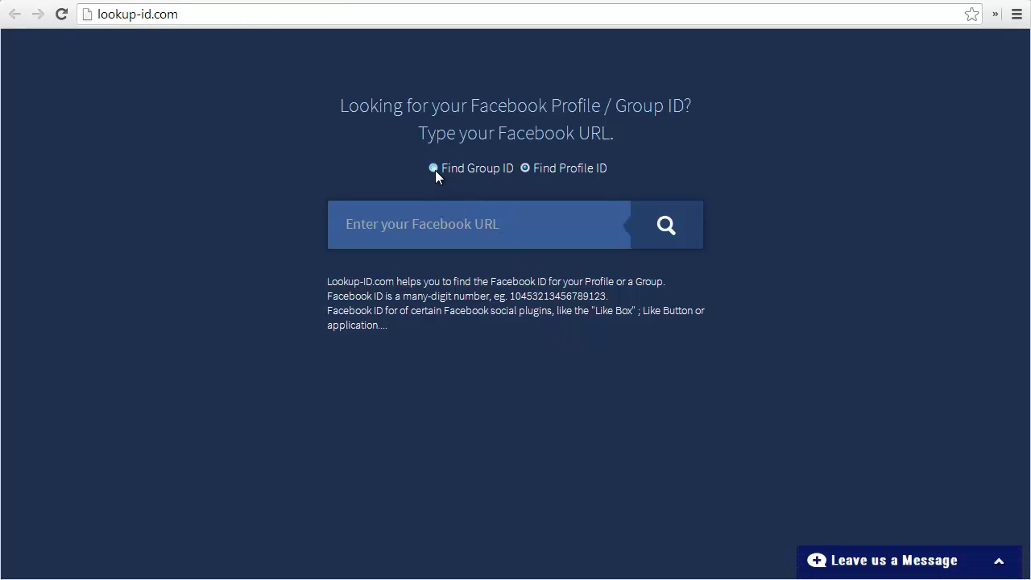
left_click(435, 170)
left_click(445, 225)
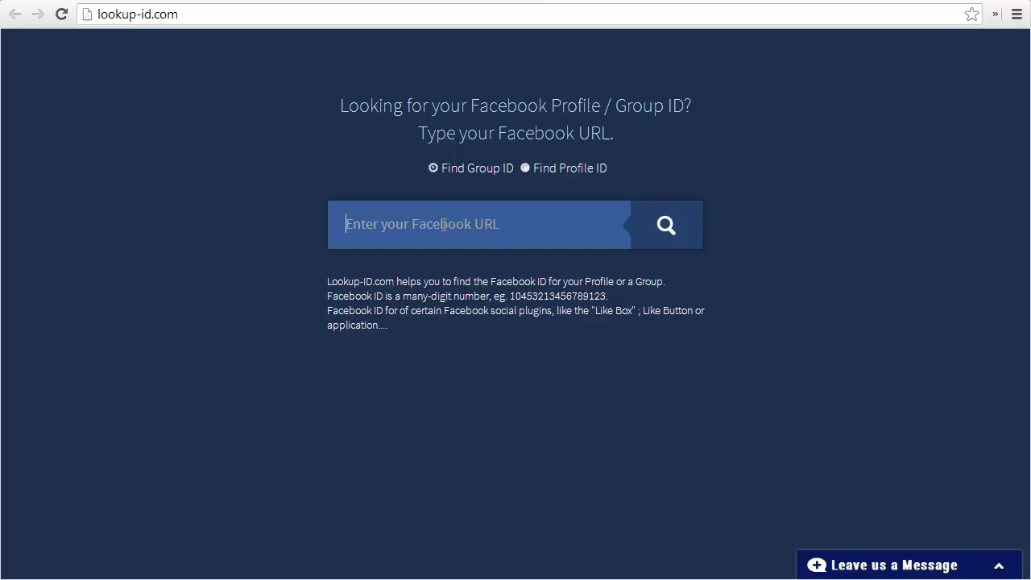
left_click(306, 2)
Enter nba as the Facebook Page ID.
left_click(782, 239)
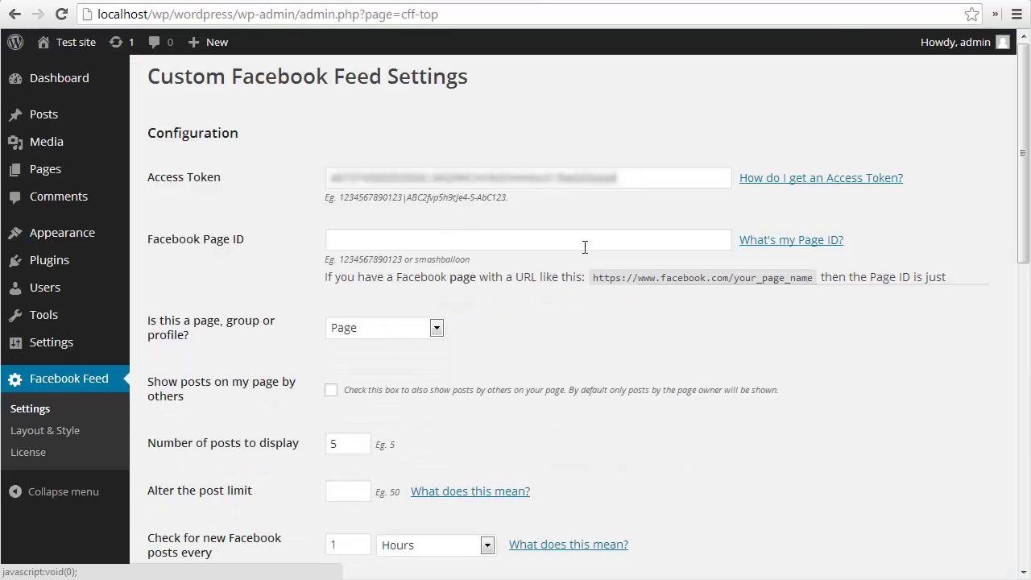
left_click(584, 240)
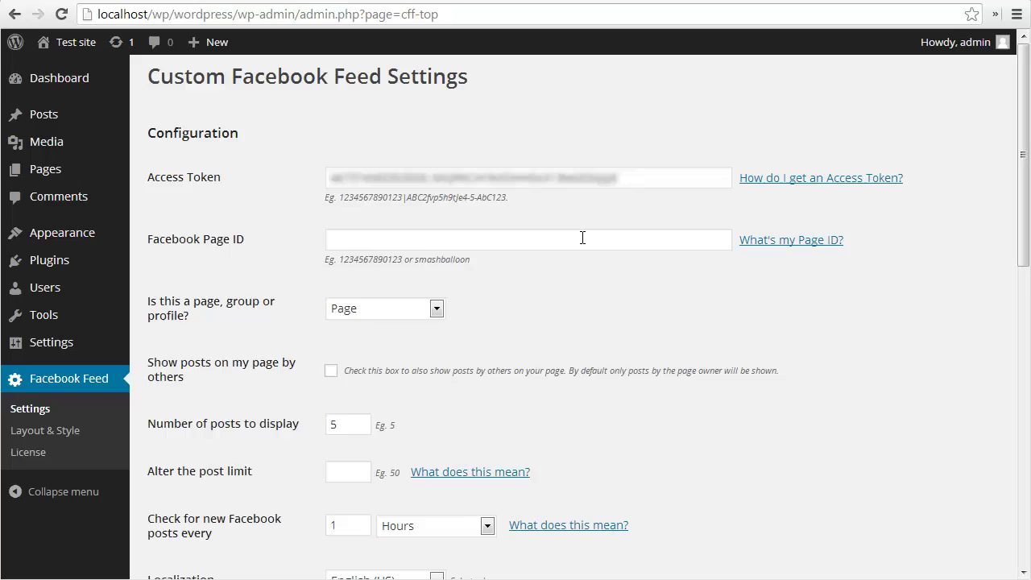
left_click(582, 238)
type("nba")
left_click(585, 289)
Set 15 posts to display and check for new posts every 2 hours, then save.
scroll(574, 282, "down", 1)
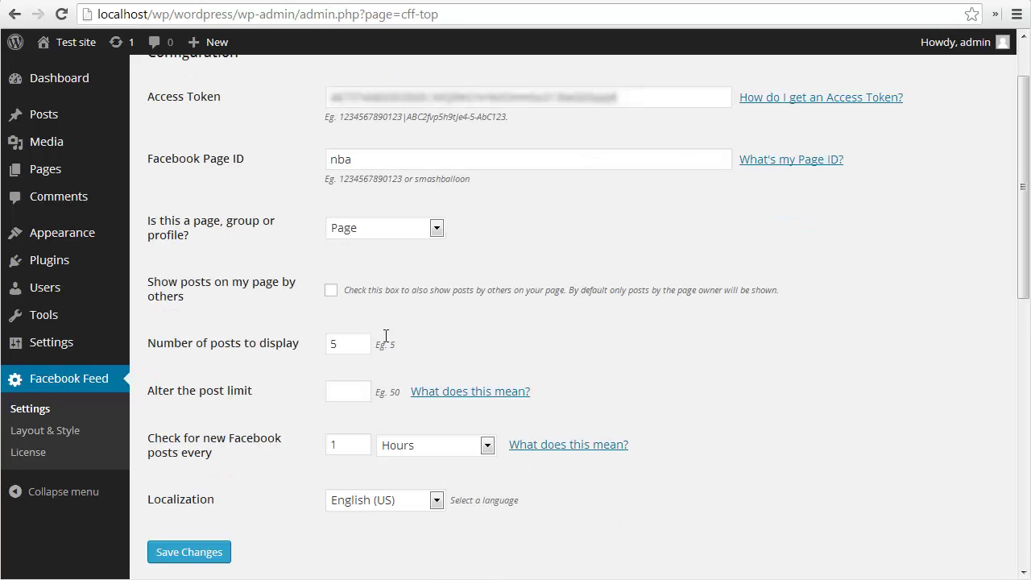
left_click_drag(350, 344, 324, 343)
type("15")
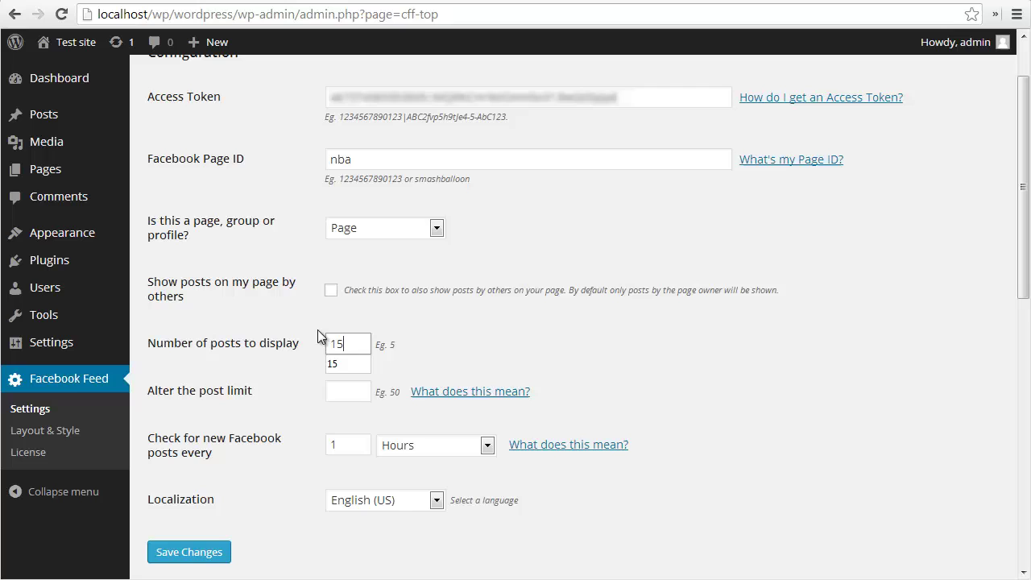
left_click(339, 442)
left_click_drag(339, 442, 319, 442)
type("2")
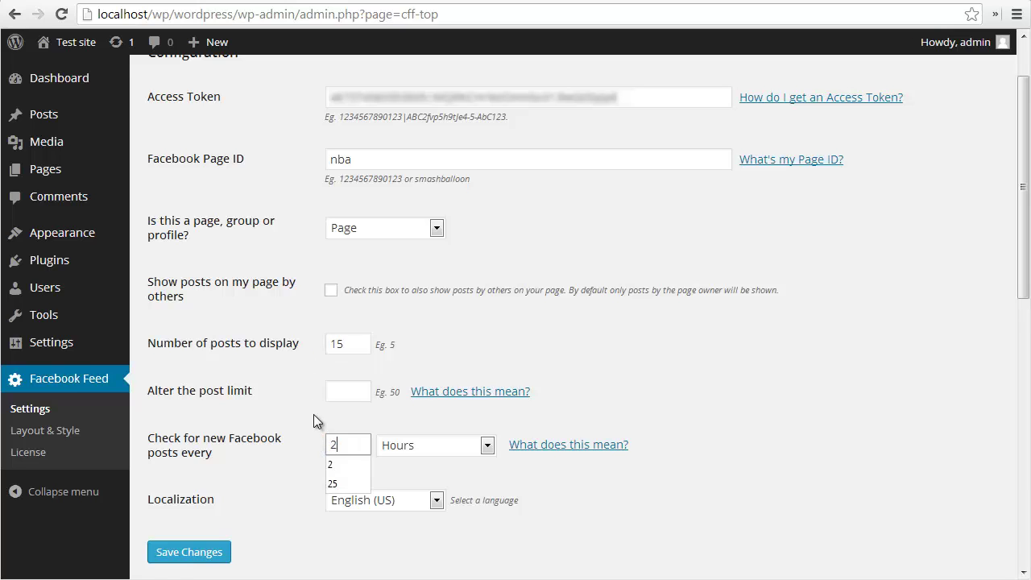
left_click(313, 414)
scroll(314, 413, "down", 2)
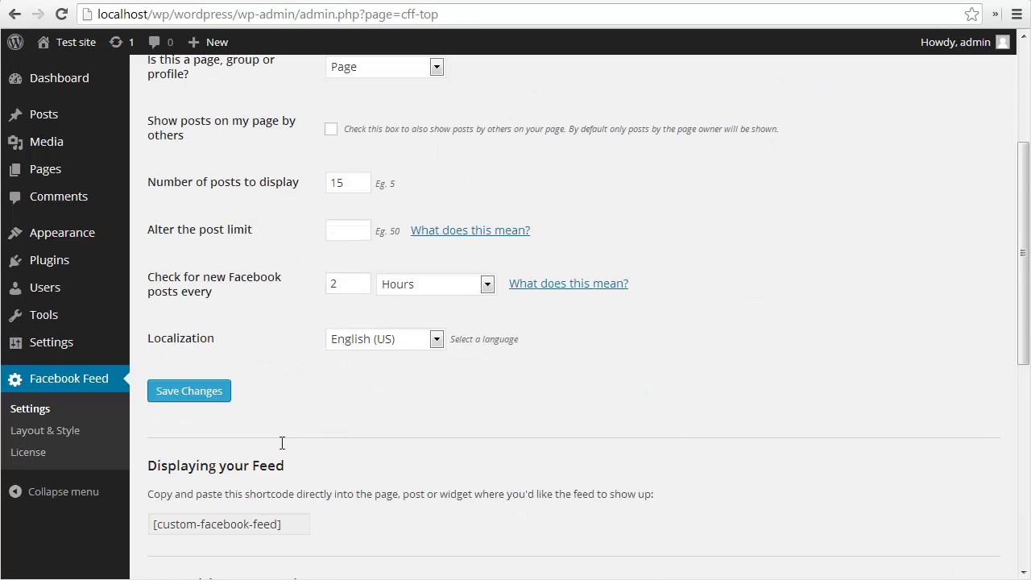
left_click(185, 393)
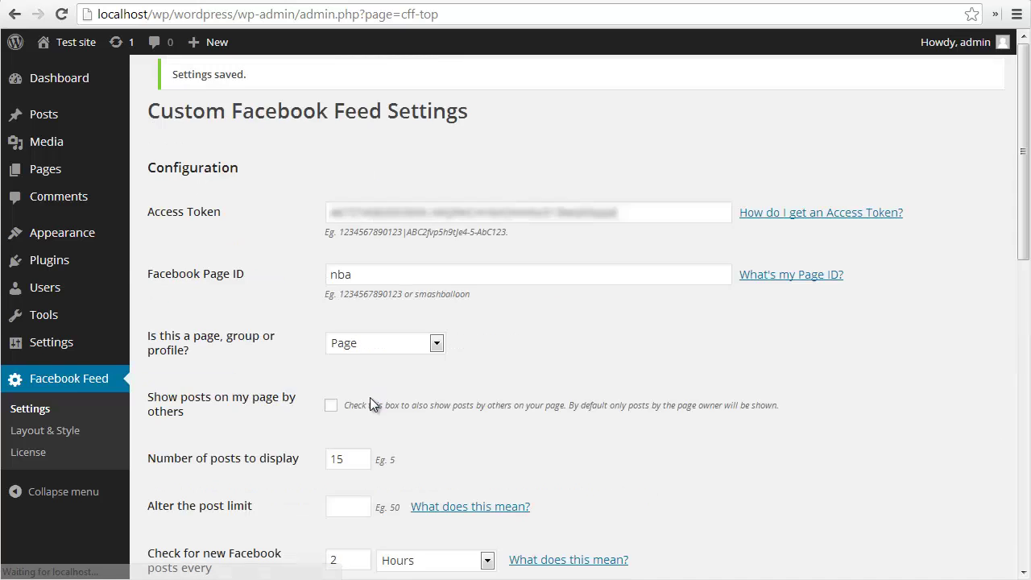
scroll(370, 397, "down", 5)
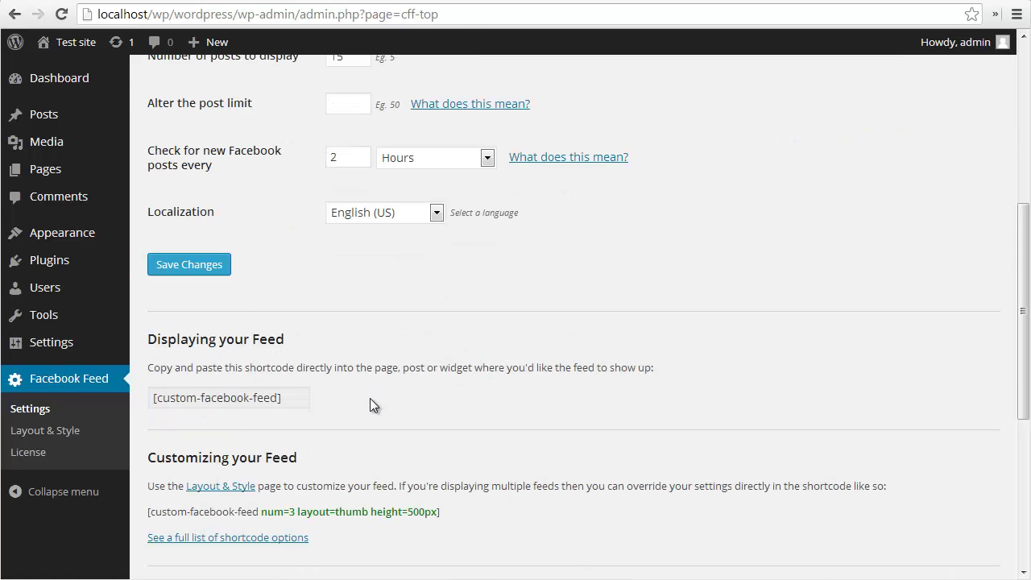
Copy the [custom-facebook-feed] shortcode, paste it into the News page and update the page.
left_click(304, 396)
key("ctrl+c")
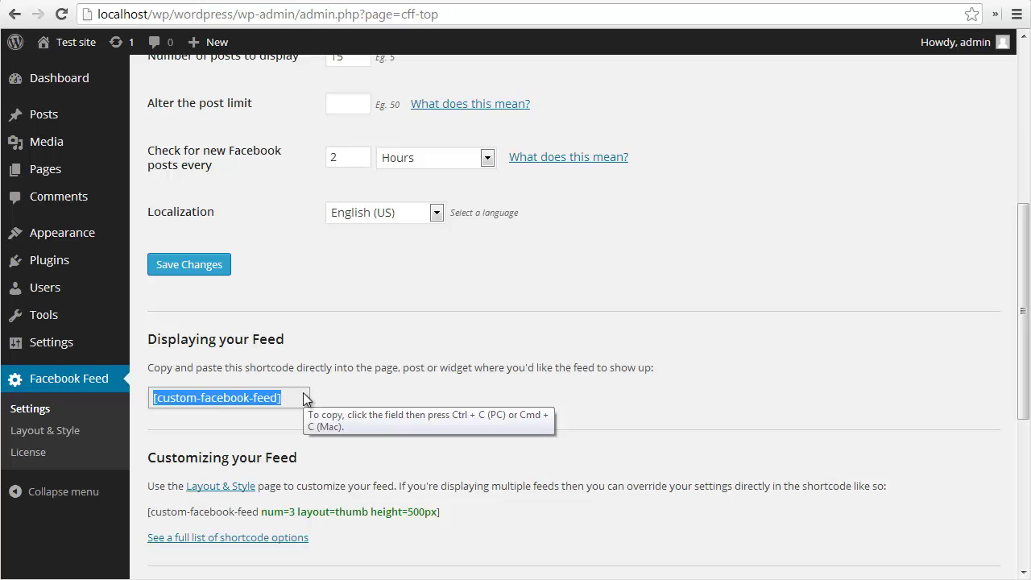
key("Return")
left_click(36, 178)
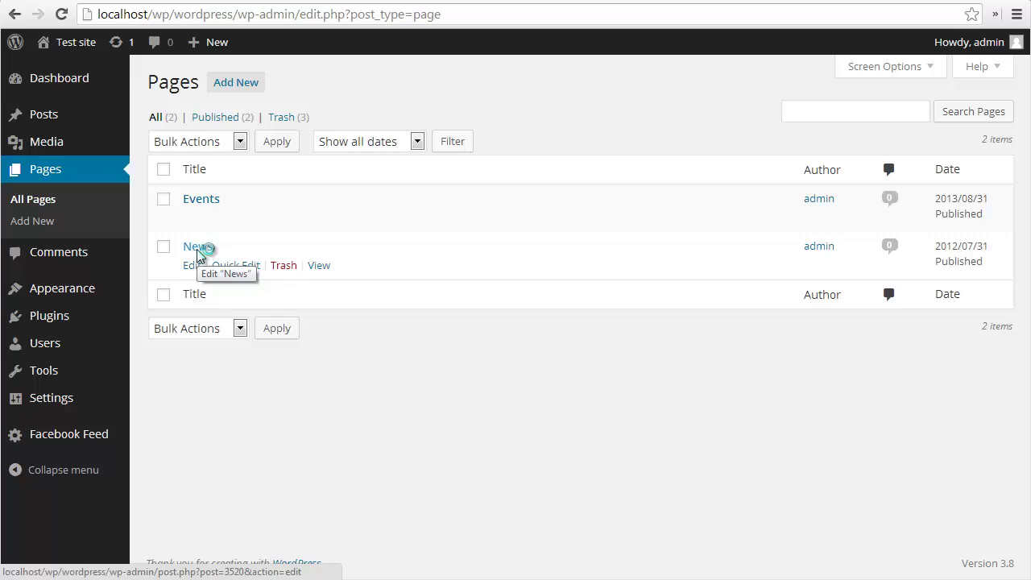
left_click(197, 249)
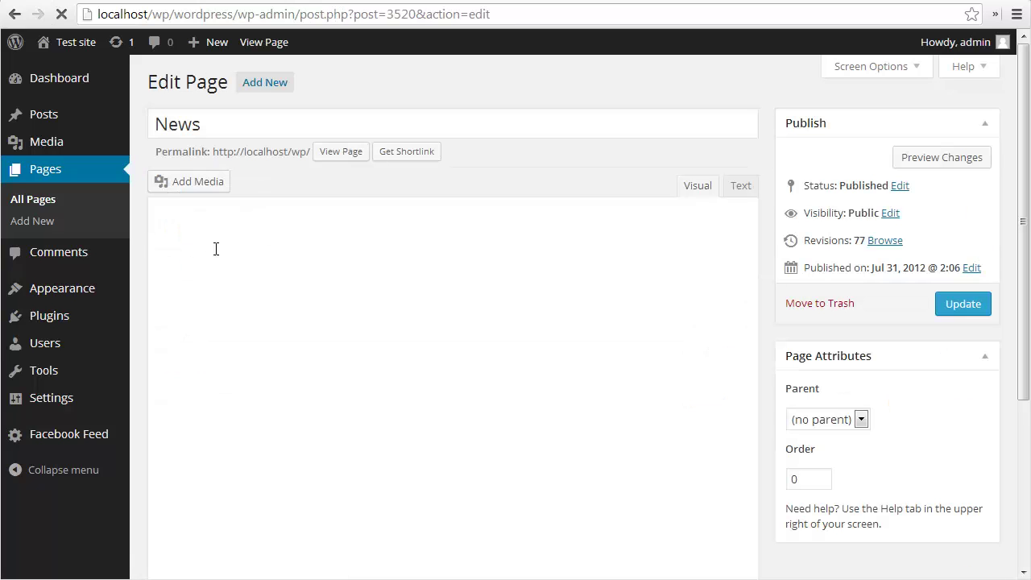
key("ctrl+v")
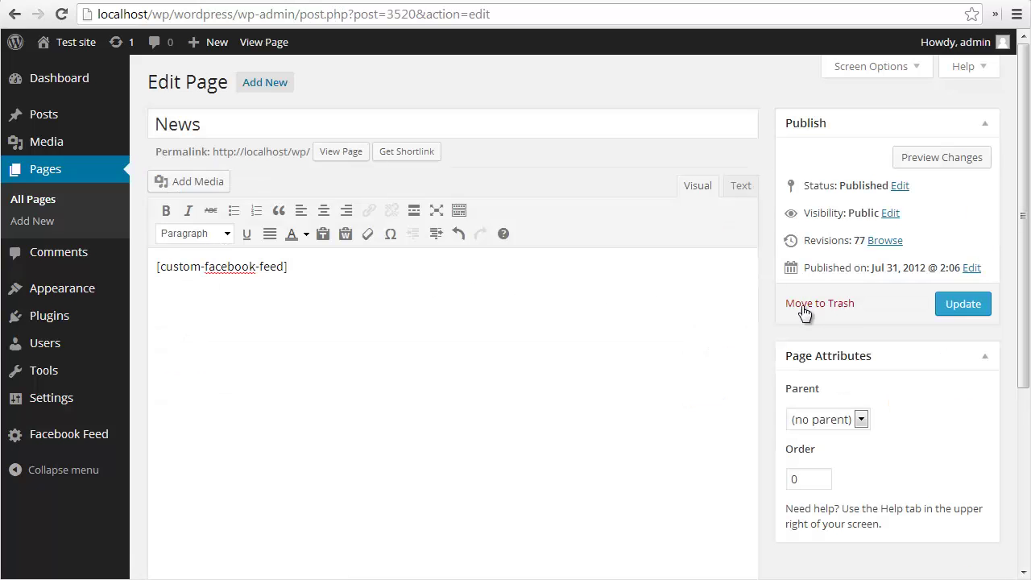
left_click(944, 314)
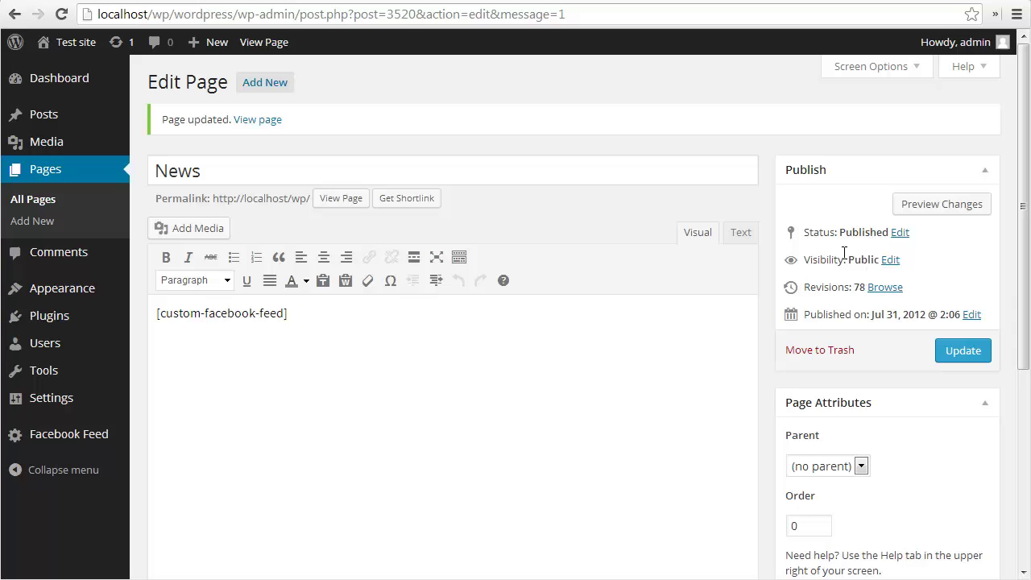
left_click(256, 121)
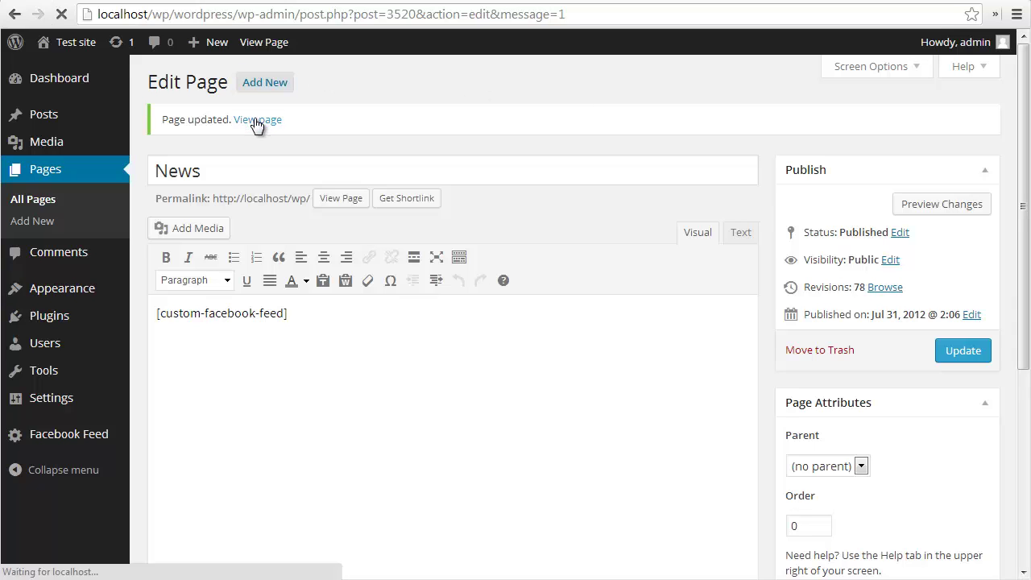
Open the live News page in a new tab and scroll through the NBA Facebook feed.
right_click(256, 122)
left_click(270, 129)
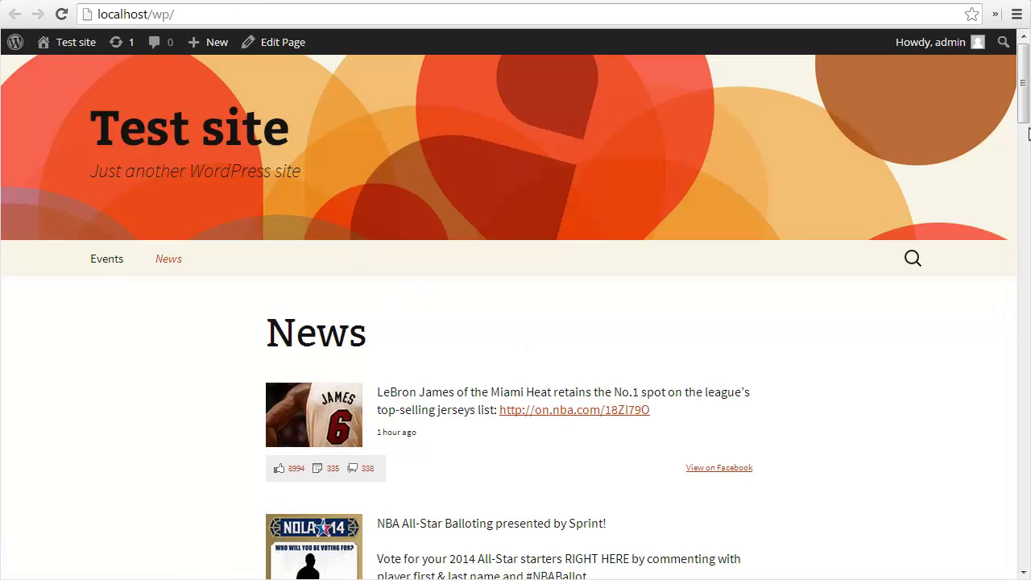
scroll(1028, 133, "down", 3)
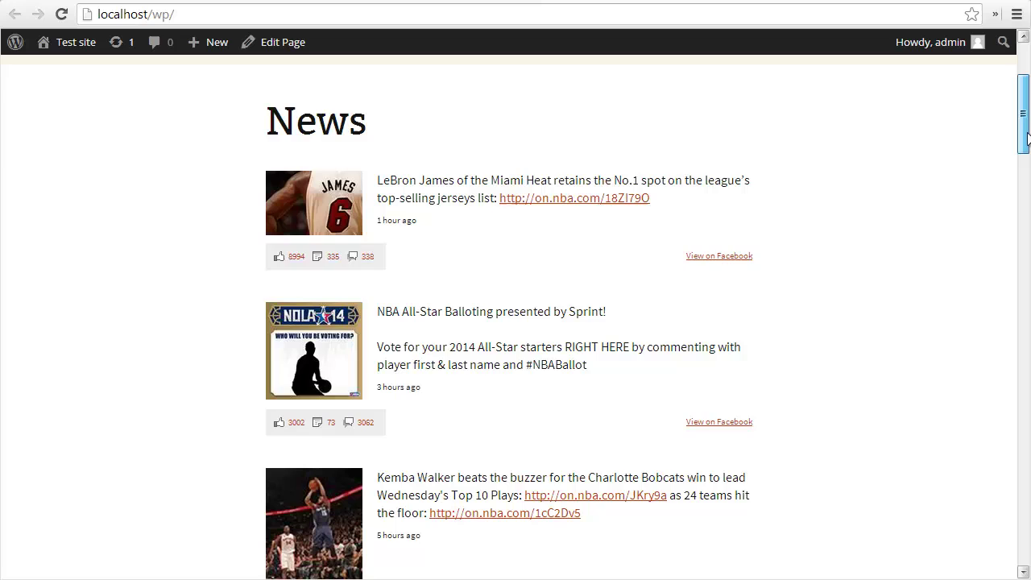
left_click_drag(1028, 137, 1028, 141)
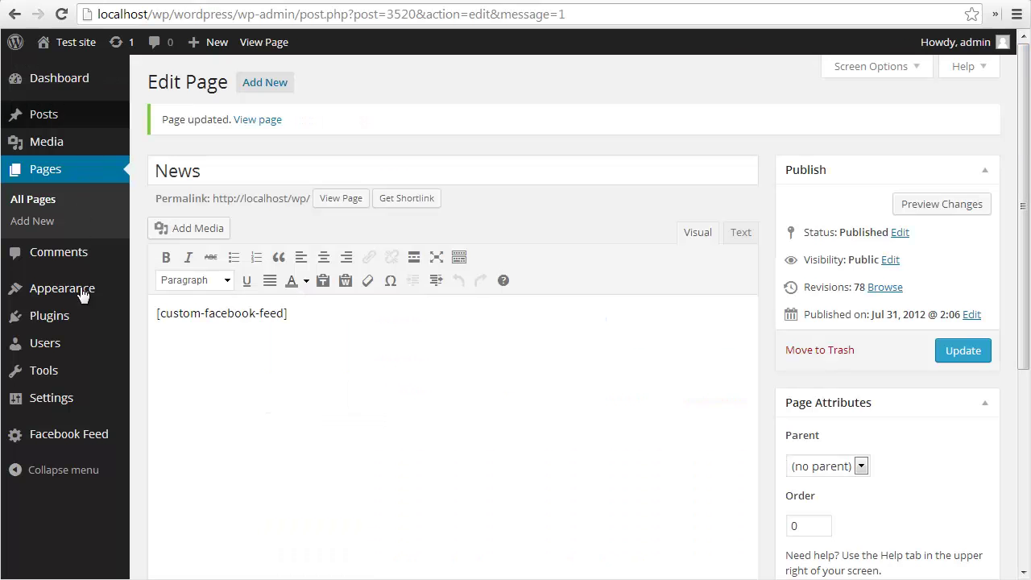
Set Feed Height to 500px and Feed Padding to 20px in Layout & Style.
mouse_move(91, 448)
left_click(160, 458)
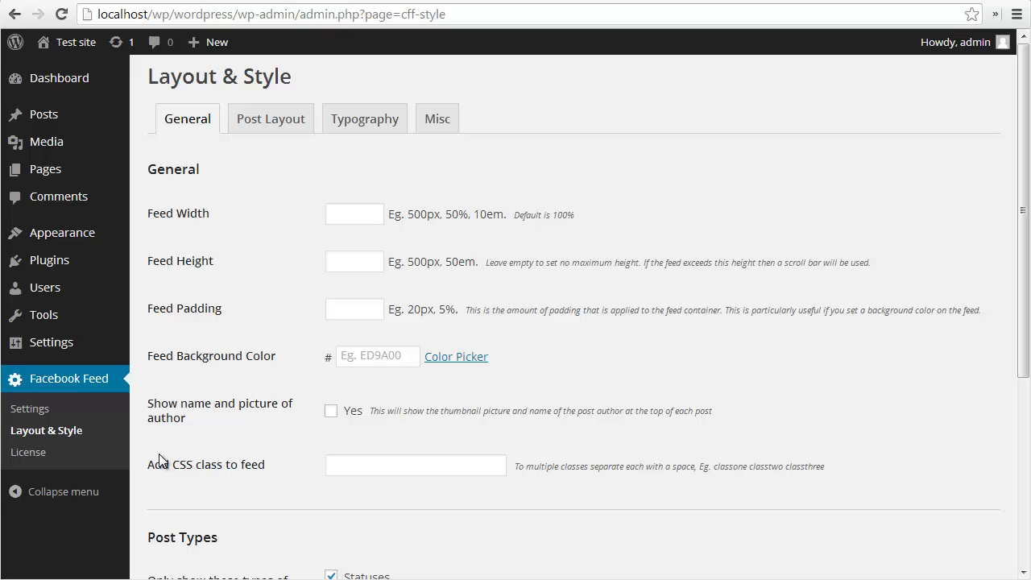
left_click(346, 261)
type("500px")
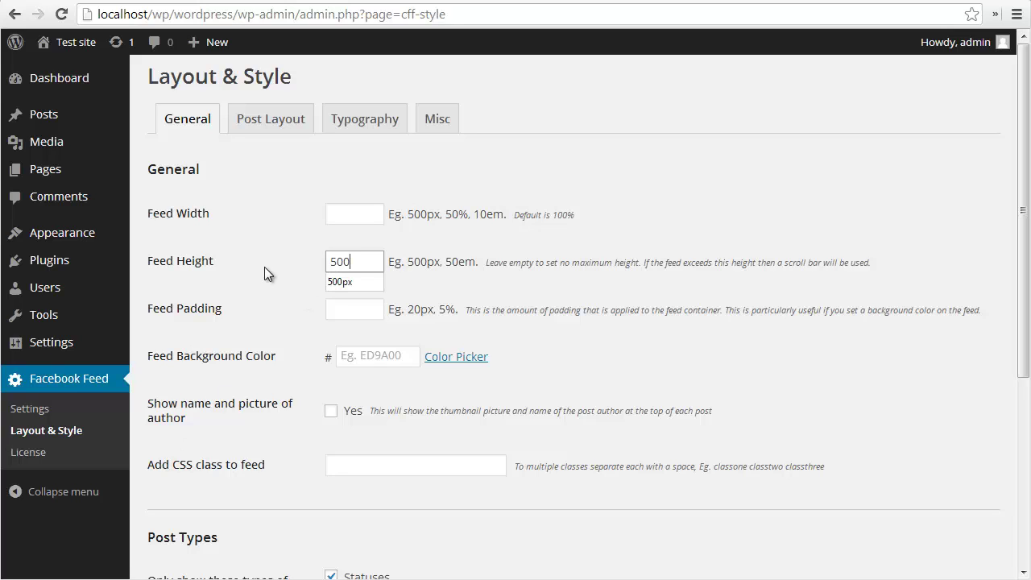
left_click(339, 310)
type("20px")
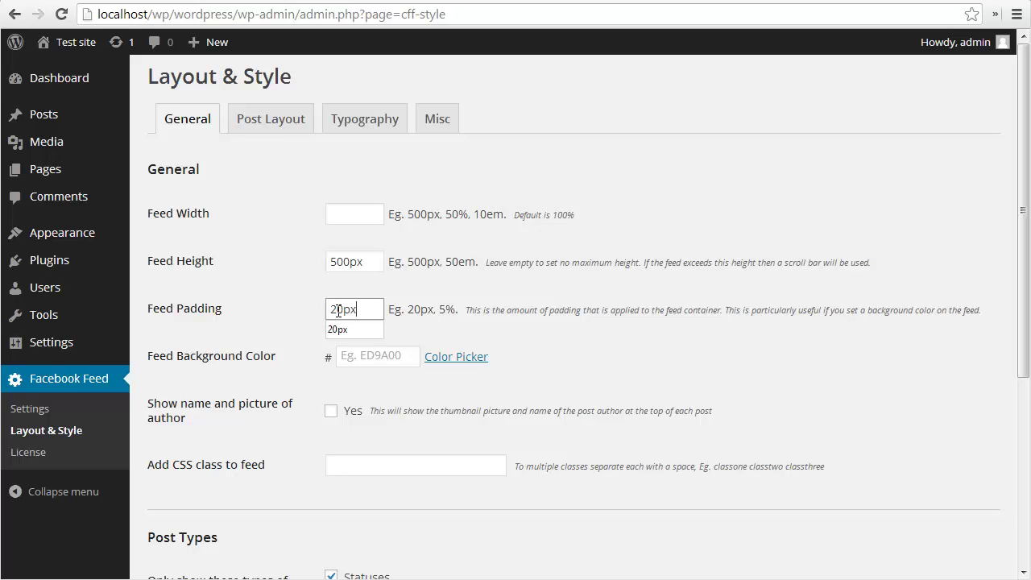
Copy the light grey EBEBEB hex code from an online colour picker.
left_click(367, 352)
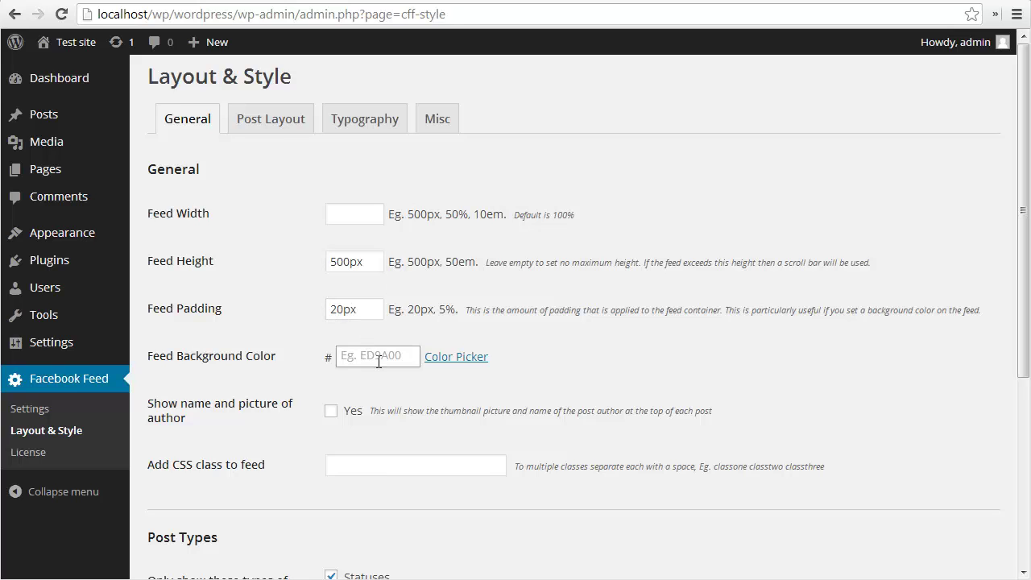
left_click(438, 359)
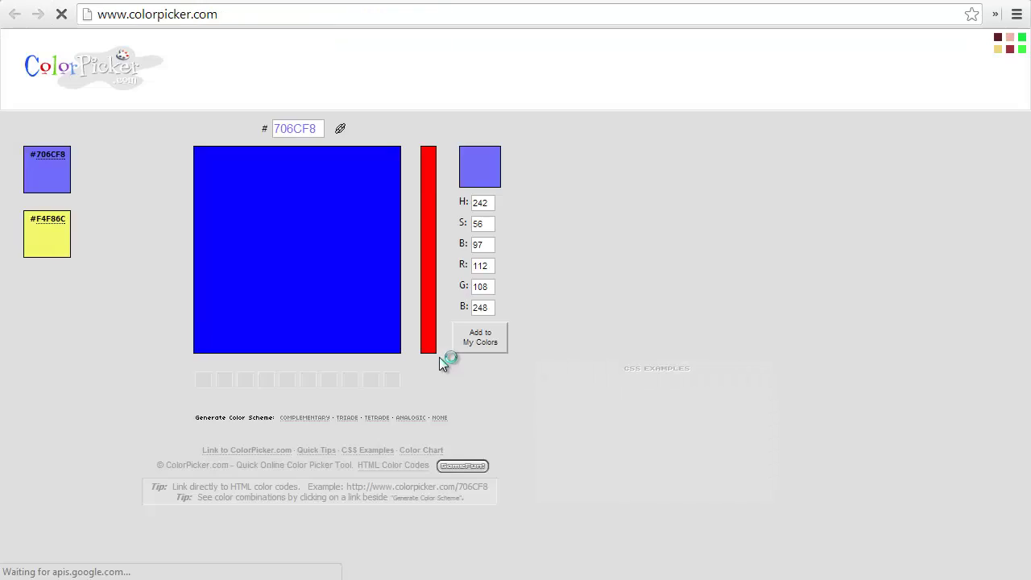
left_click_drag(200, 166, 186, 162)
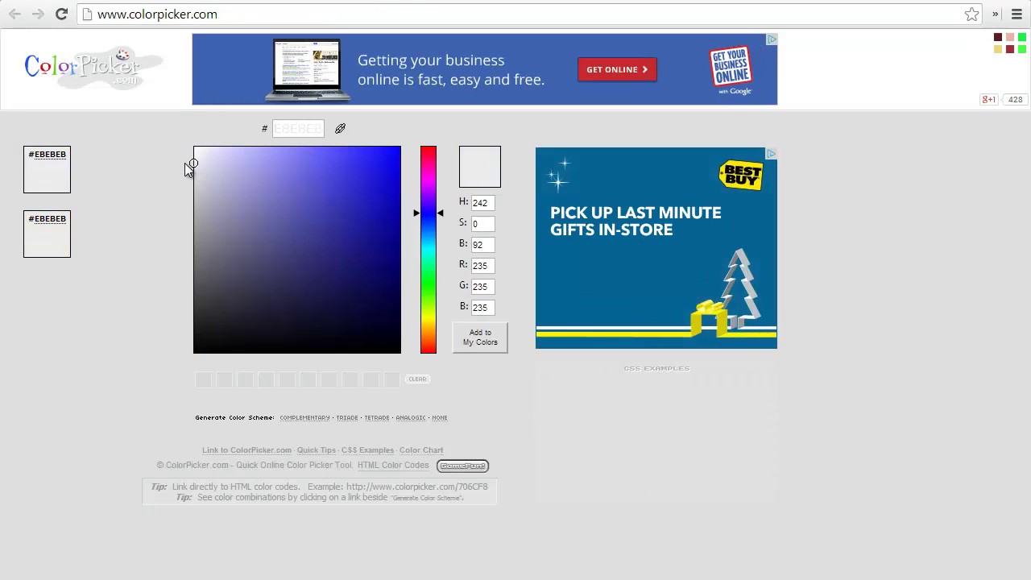
key("ctrl+c")
key("alt+Left")
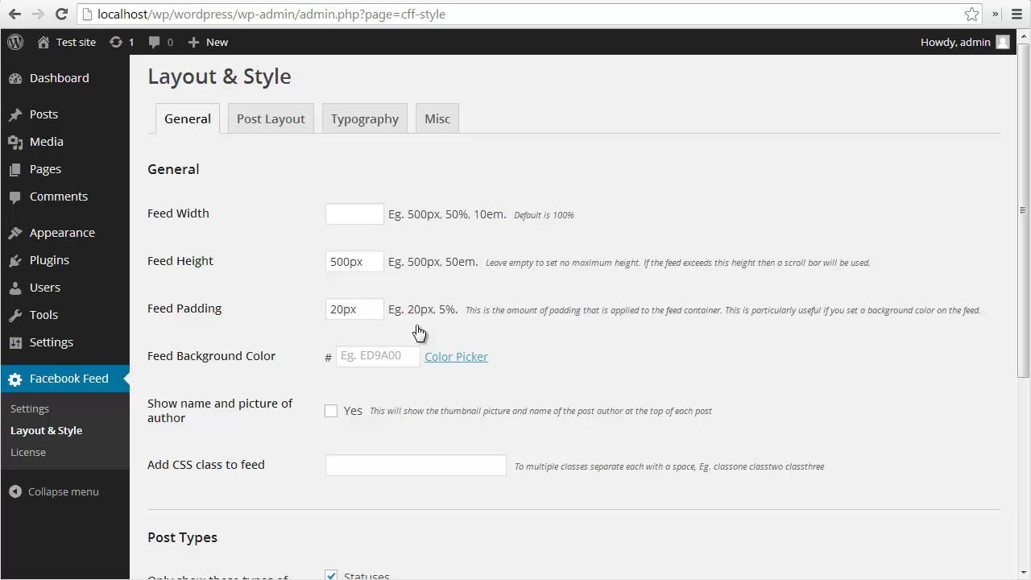
Paste EBEBEB as the Feed Background Color.
left_click(393, 359)
key("ctrl+v")
left_click(409, 384)
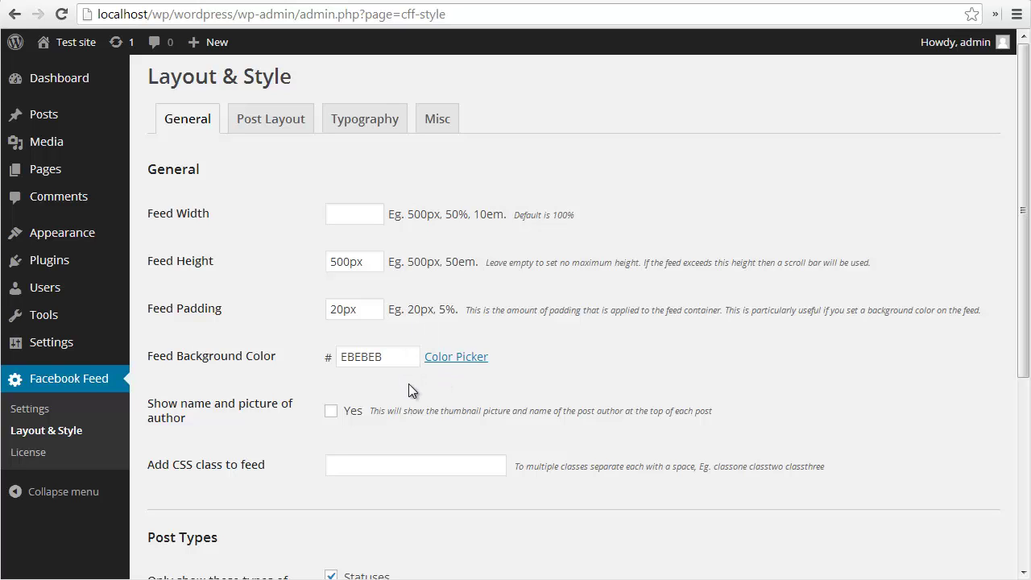
scroll(408, 387, "down", 1)
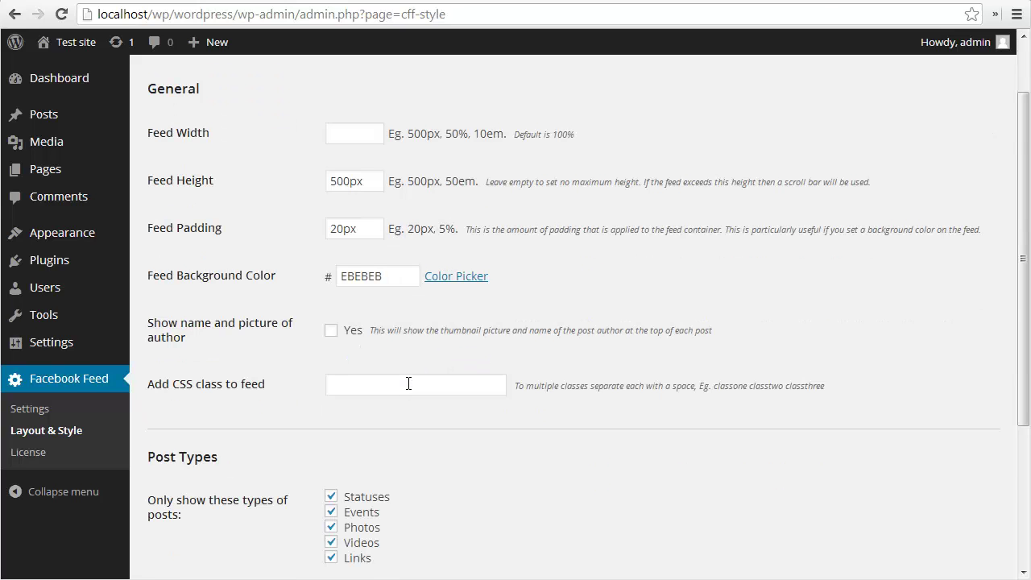
scroll(409, 384, "down", 2)
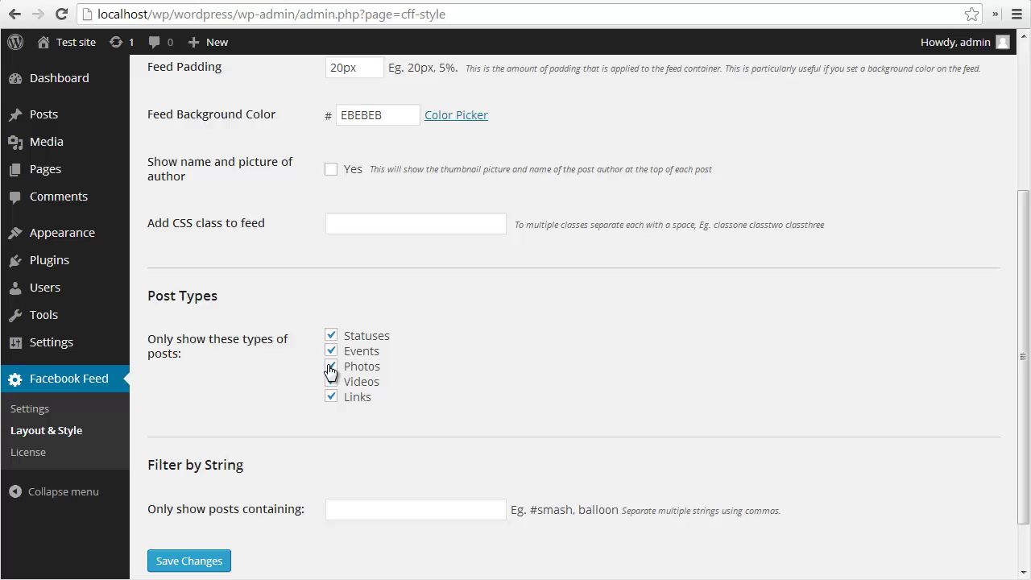
Keep all five post types ticked and save the Layout & Style settings.
left_click(331, 335)
left_click(332, 367)
left_click(331, 366)
left_click(331, 335)
scroll(416, 382, "down", 1)
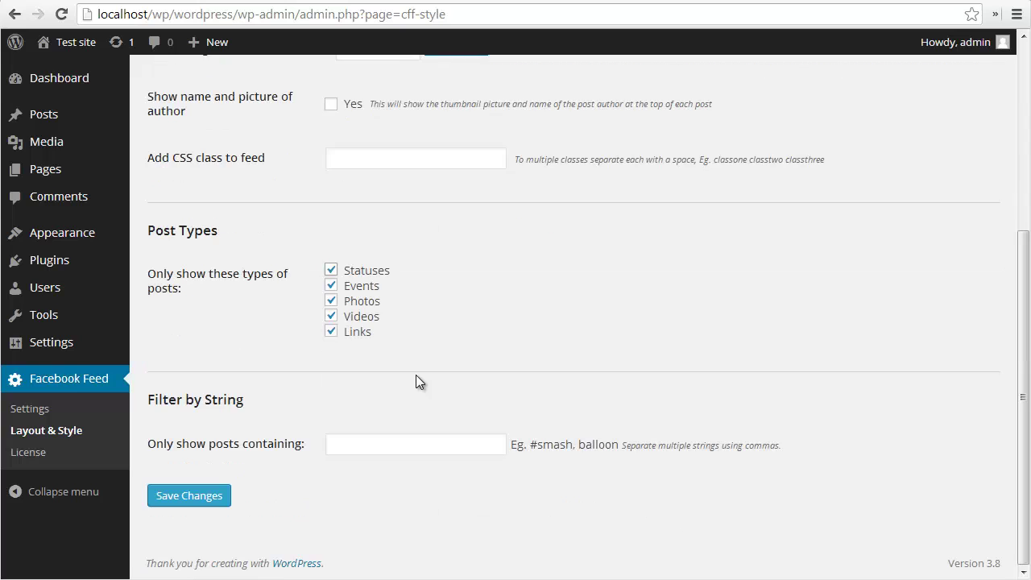
left_click(414, 445)
left_click(415, 446)
left_click(203, 503)
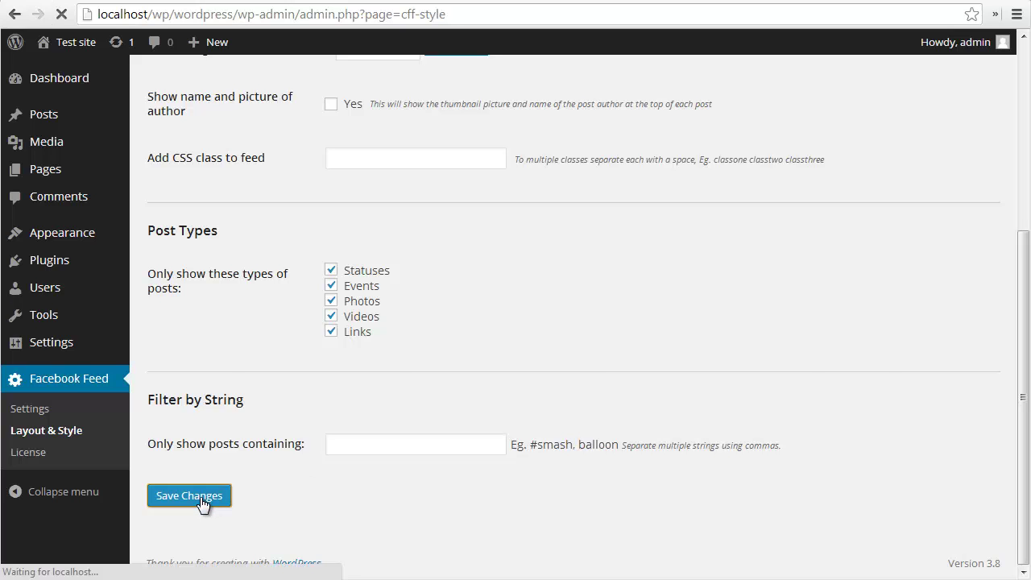
Reload the News page to check the grey 500px feed, expanding and collapsing the first post's comments.
left_click(391, 2)
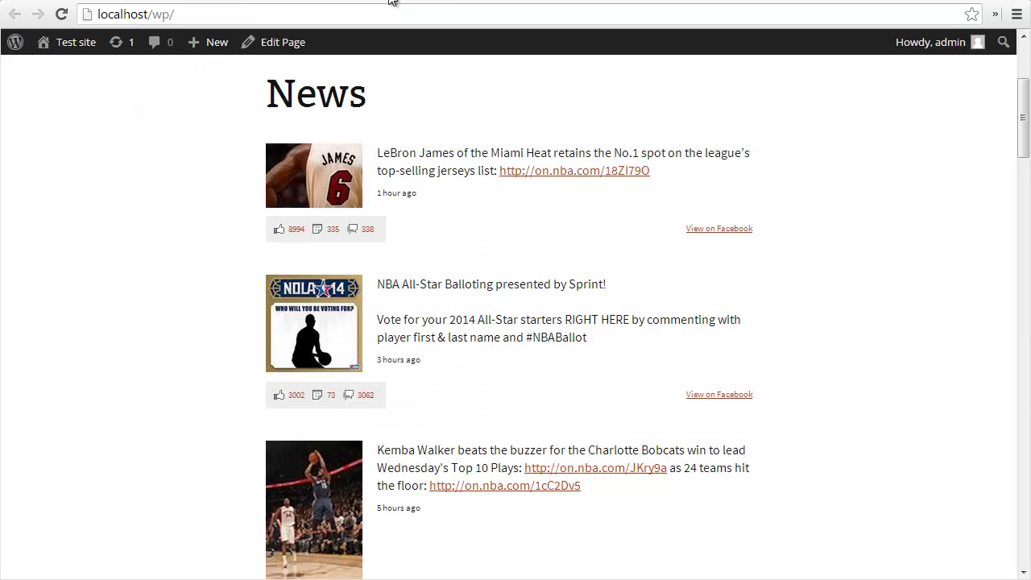
left_click(62, 14)
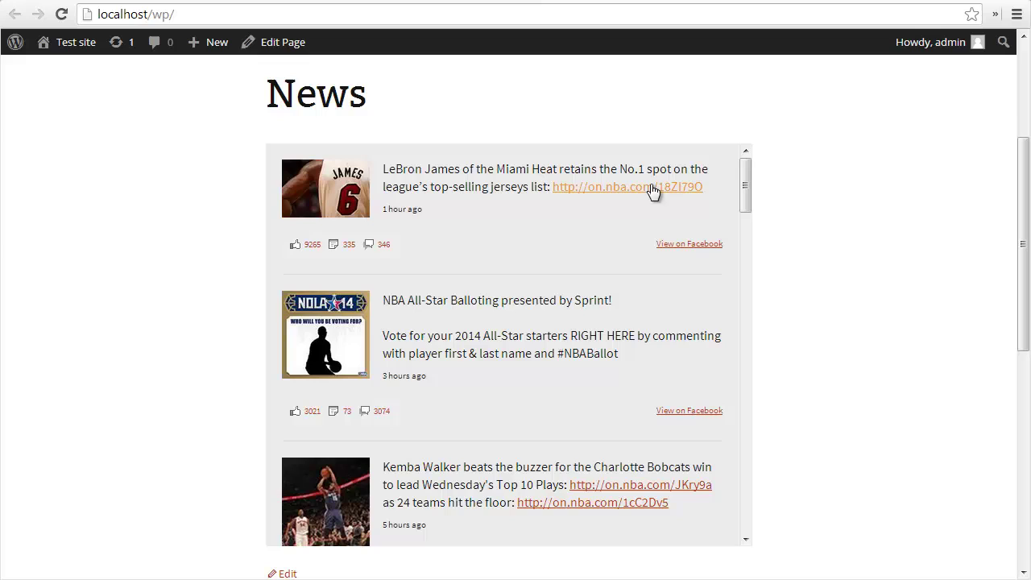
mouse_move(749, 183)
left_mouse_down()
mouse_move(734, 507)
mouse_move(746, 166)
left_mouse_up()
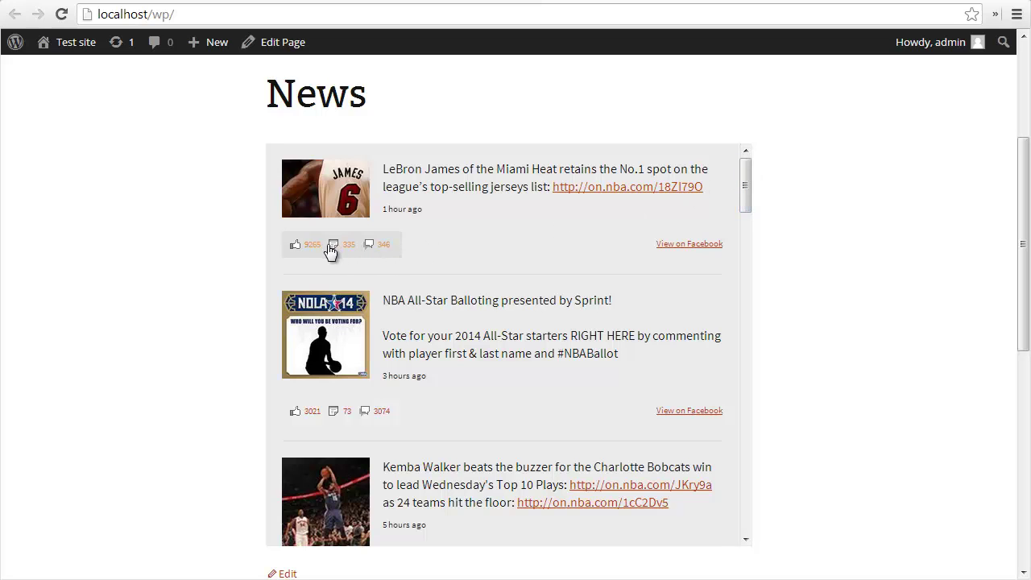
left_click(367, 245)
scroll(365, 246, "down", 2)
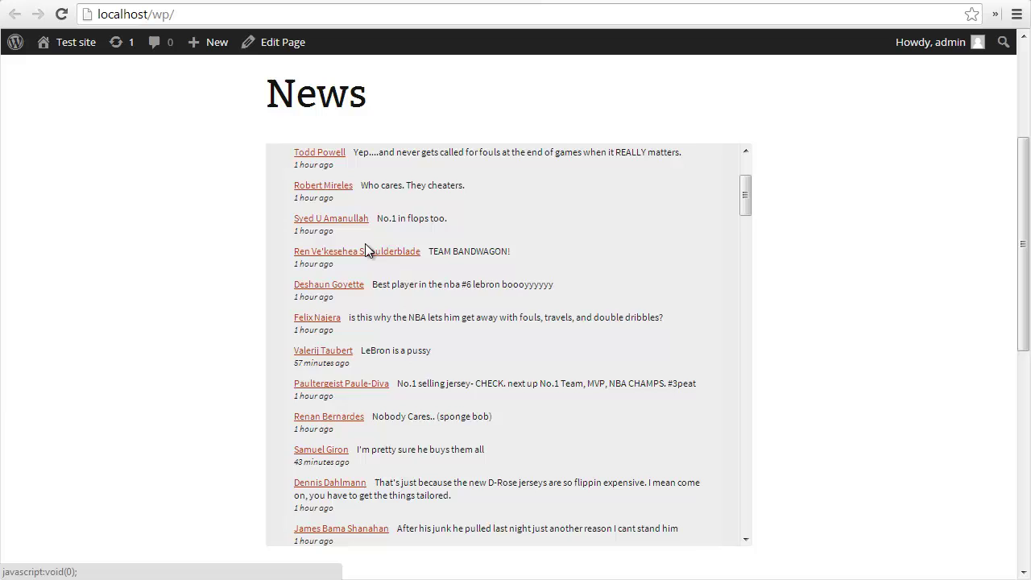
scroll(365, 244, "down", 3)
scroll(365, 244, "up", 5)
left_click(365, 245)
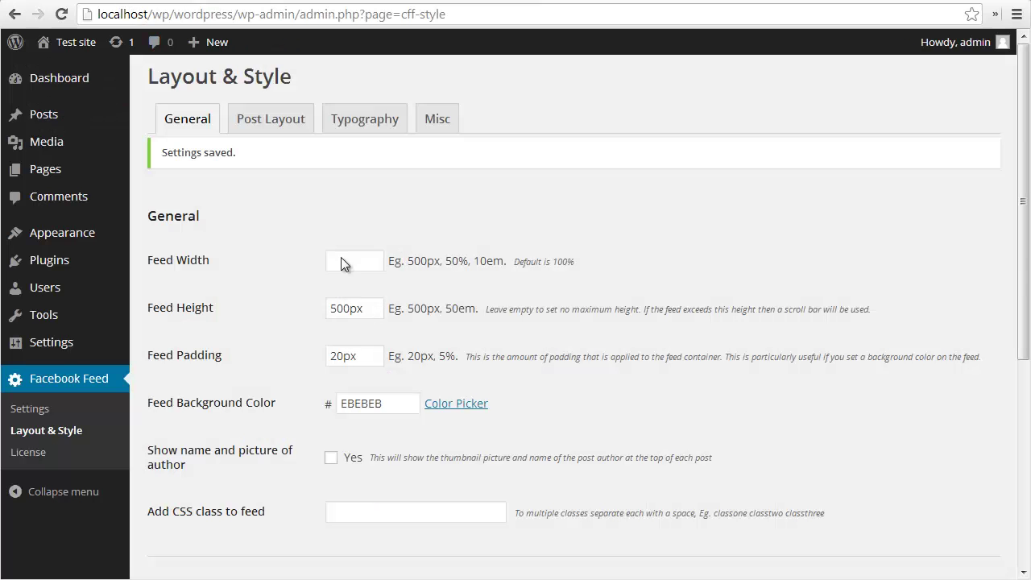
Choose the Half-width post layout on the Post Layout tab.
left_click(274, 125)
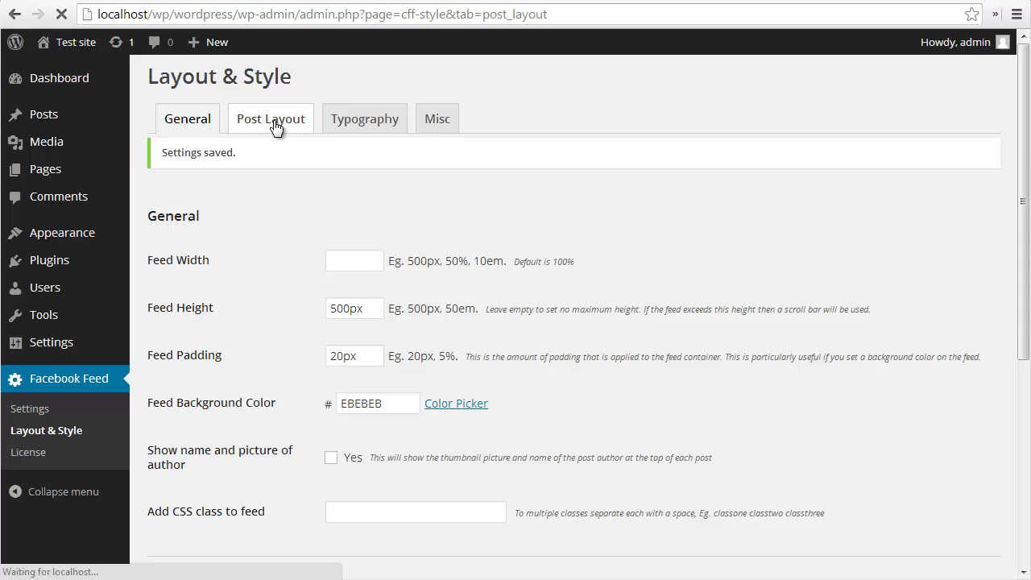
scroll(282, 155, "down", 2)
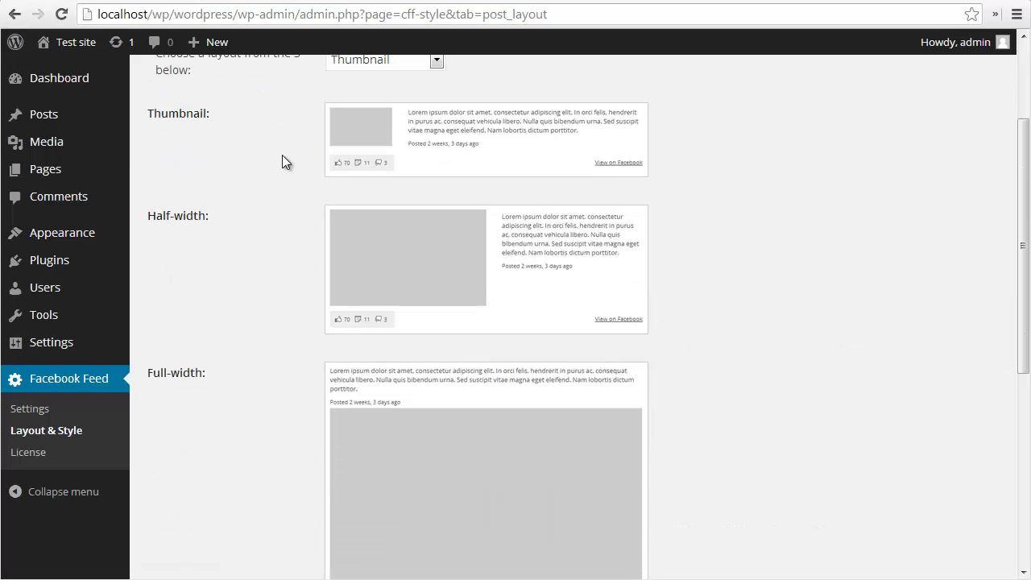
scroll(330, 251, "down", 1)
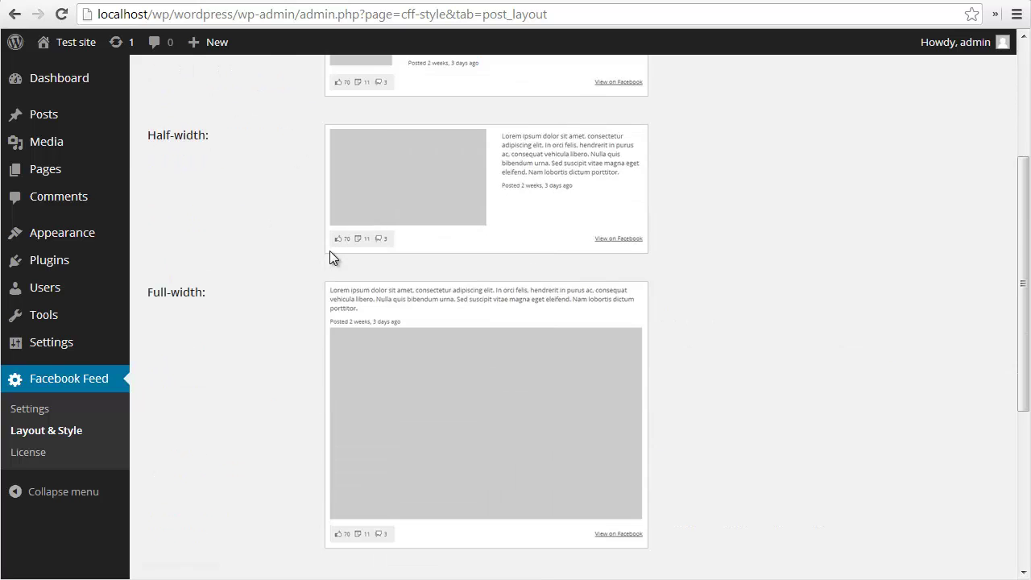
scroll(330, 249, "up", 3)
left_click(347, 219)
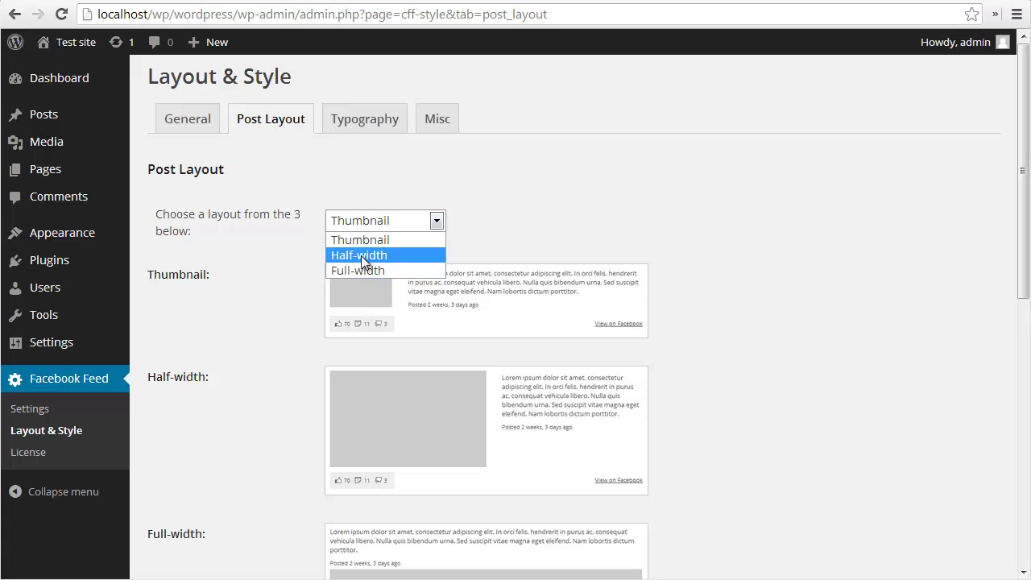
left_click(361, 258)
scroll(276, 262, "down", 5)
scroll(275, 263, "down", 2)
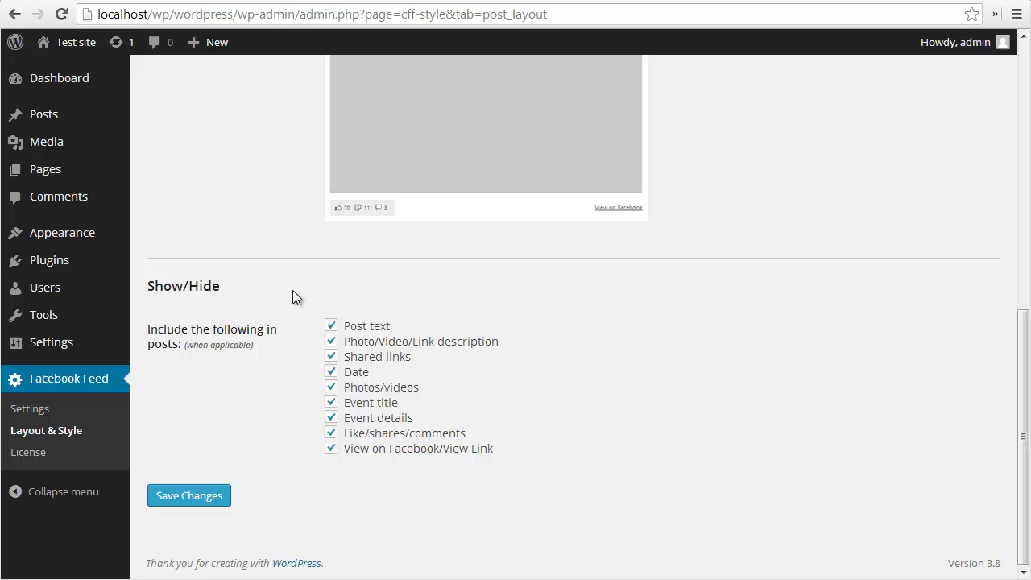
Leave every Show/Hide post element ticked and save the post layout settings.
left_click(331, 372)
left_click(331, 341)
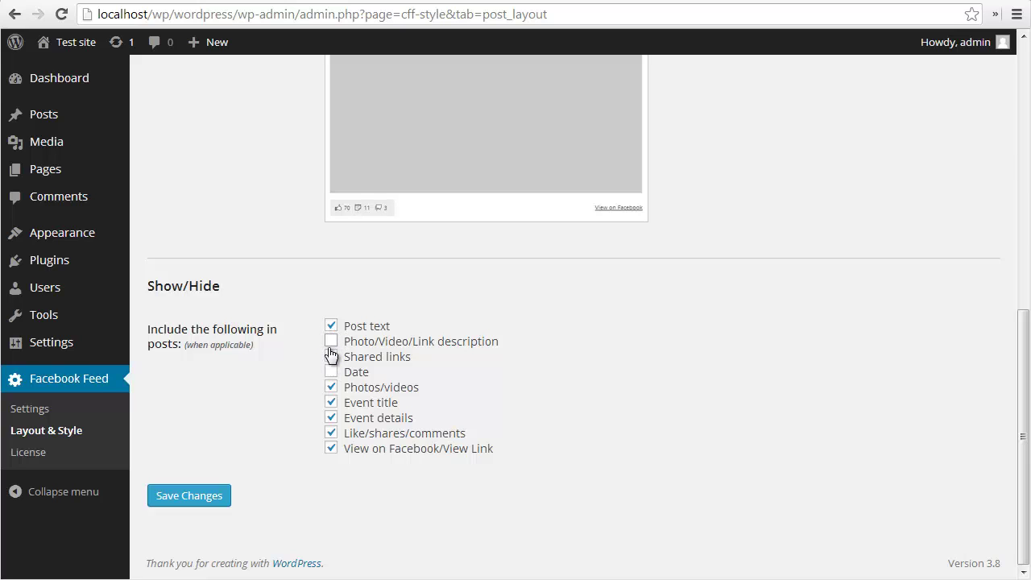
left_click(331, 418)
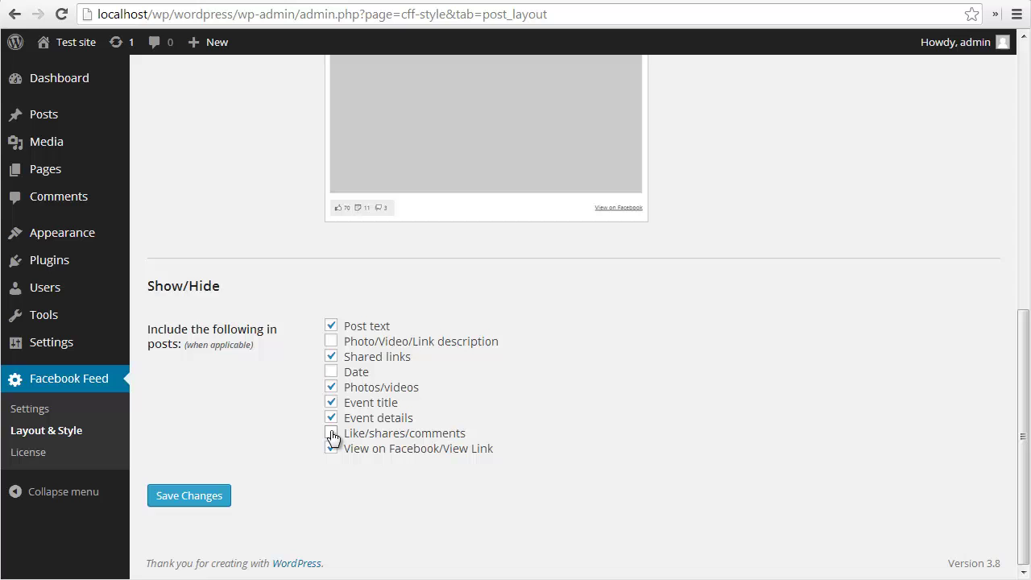
left_click(331, 433)
left_click(331, 371)
left_click(331, 342)
left_click(218, 499)
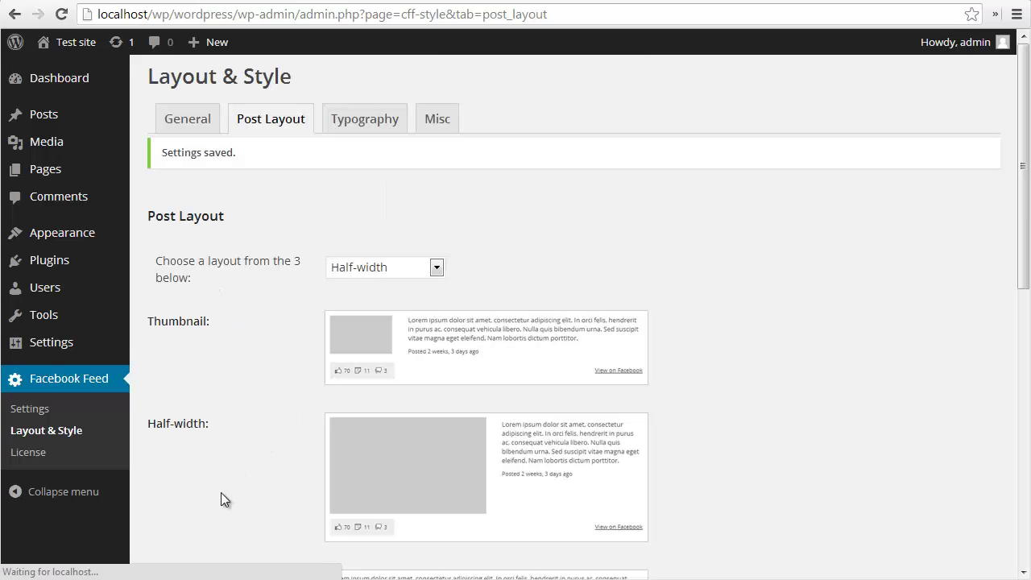
left_click(366, 125)
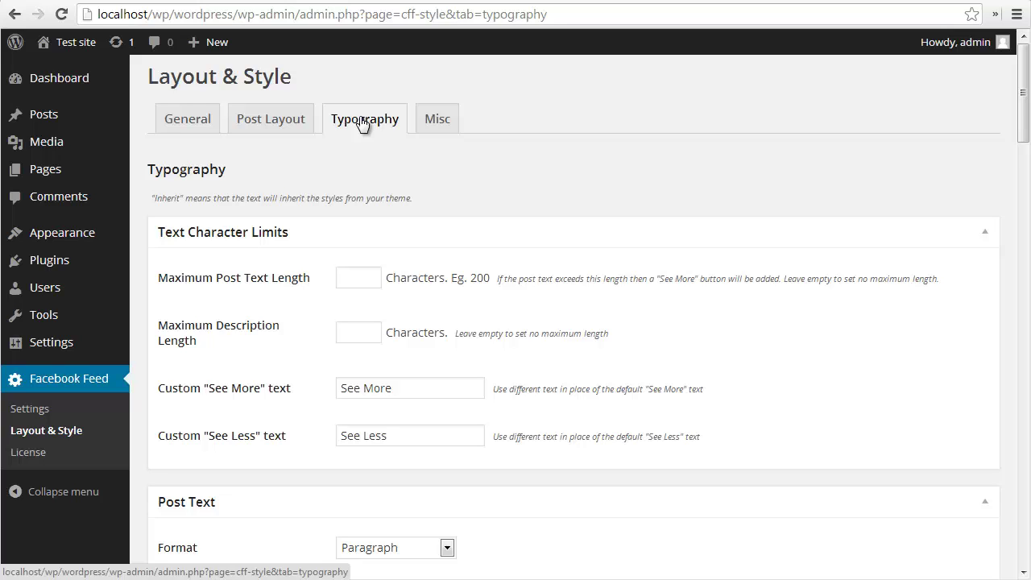
Limit both post text and description length to 200 characters.
left_click(367, 277)
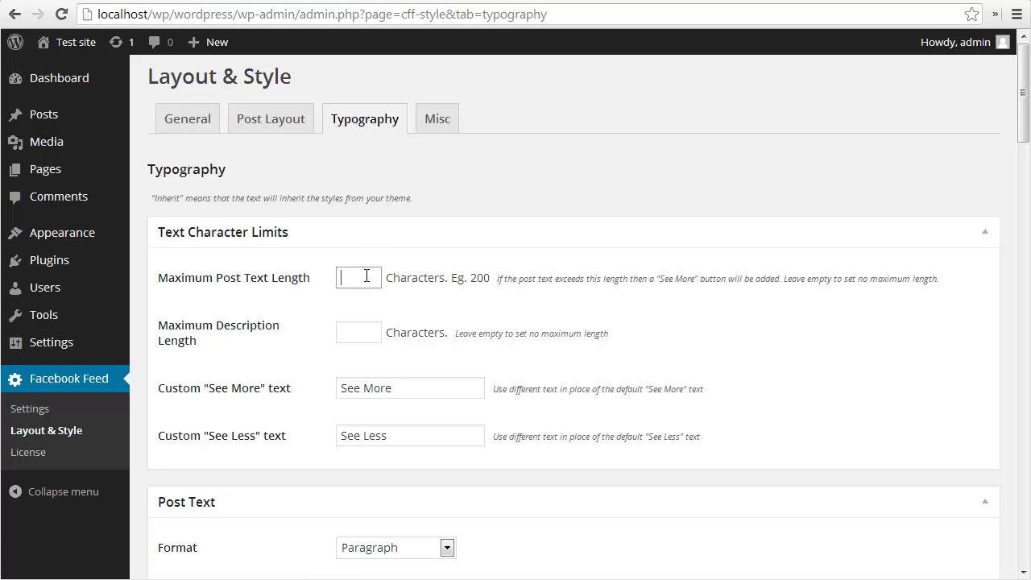
type("200")
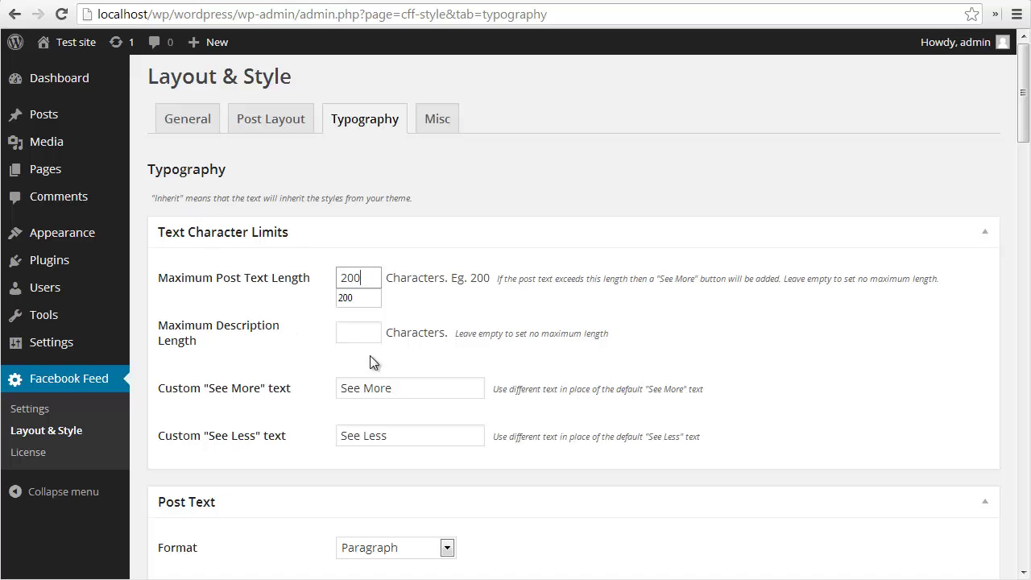
left_click(356, 333)
type("200")
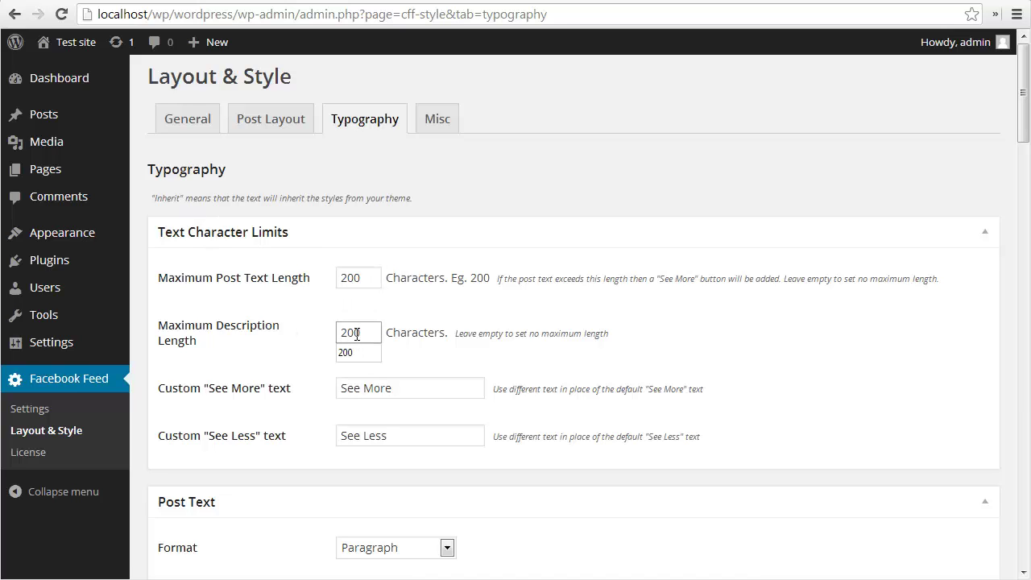
left_click(456, 332)
Replace the See More and See Less labels with Expand! and Hide me!
scroll(461, 332, "down", 1)
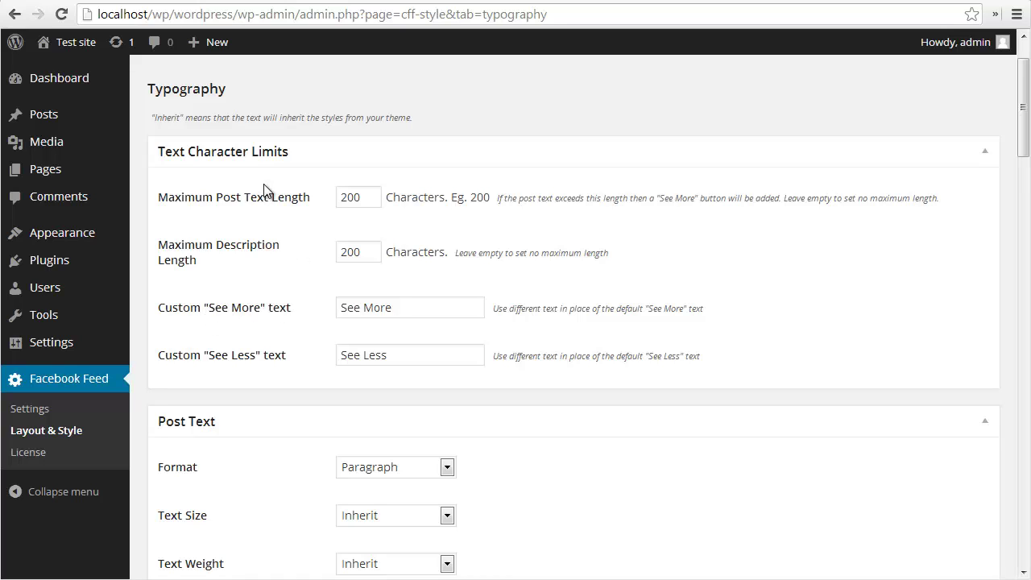
left_click_drag(396, 308, 337, 312)
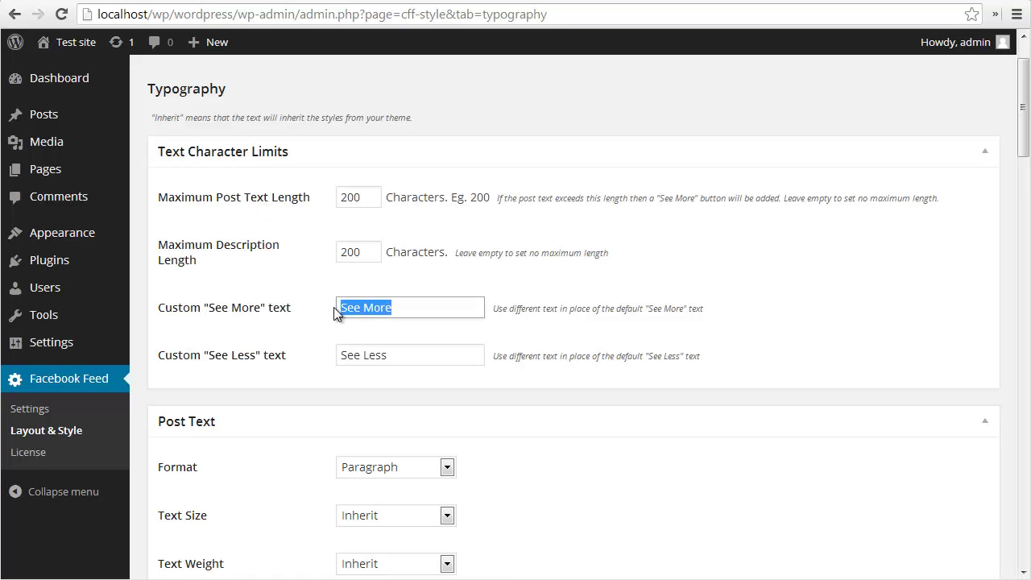
type("E")
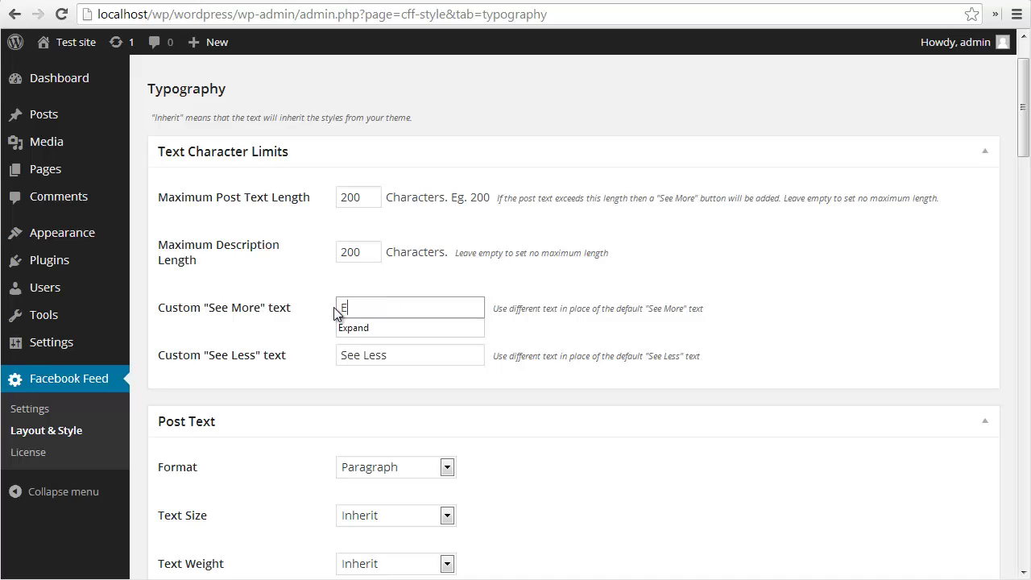
type("xpand!")
left_click_drag(362, 352, 333, 354)
type("Hide")
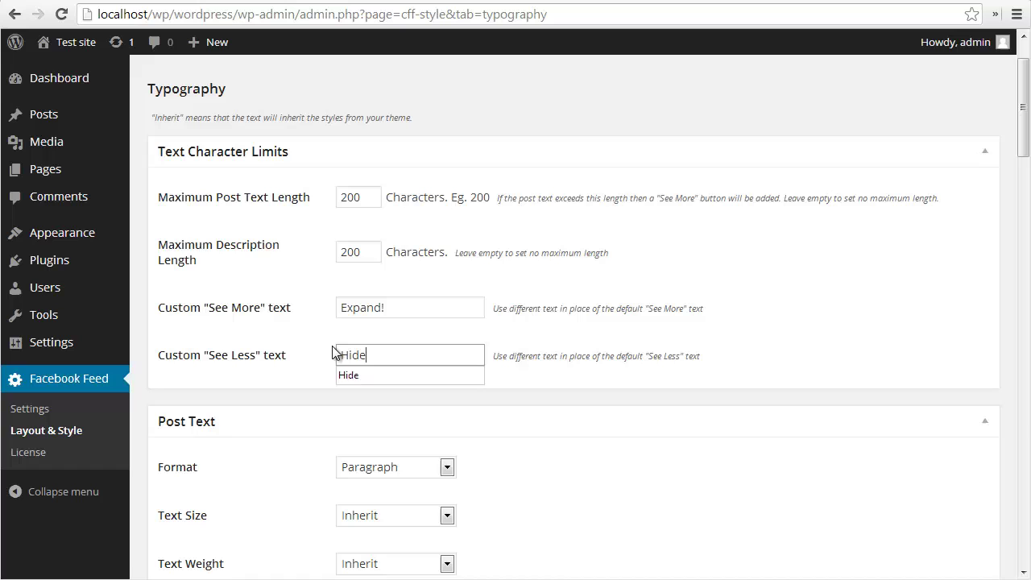
type(" me!")
left_click(554, 355)
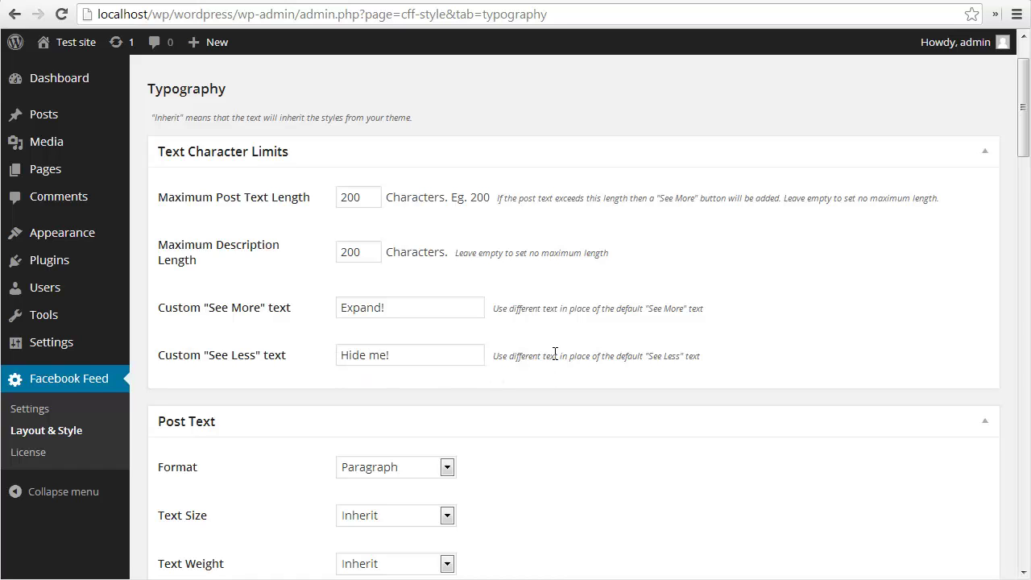
scroll(400, 308, "down", 1)
left_click_drag(408, 226, 319, 232)
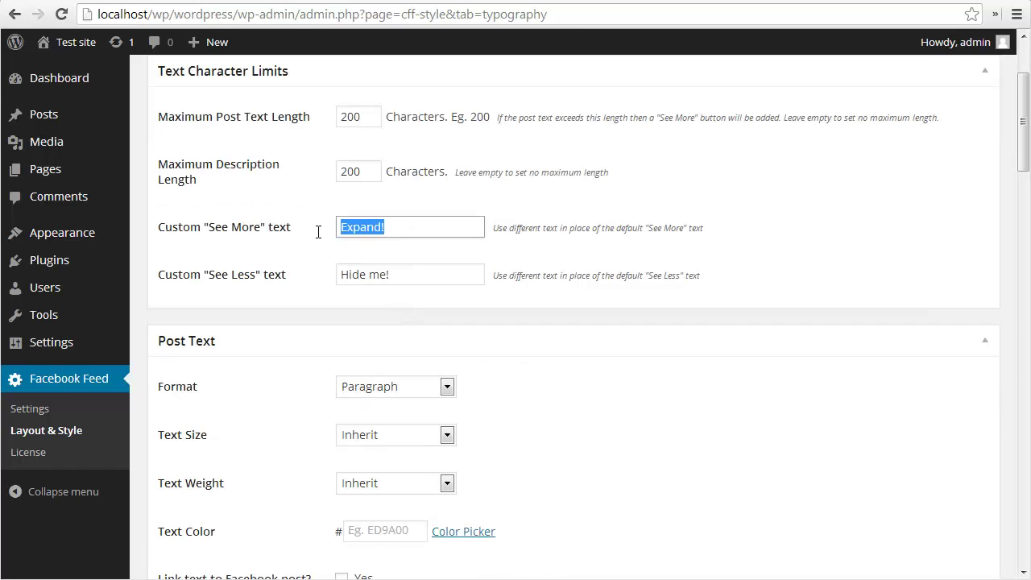
left_click(325, 232)
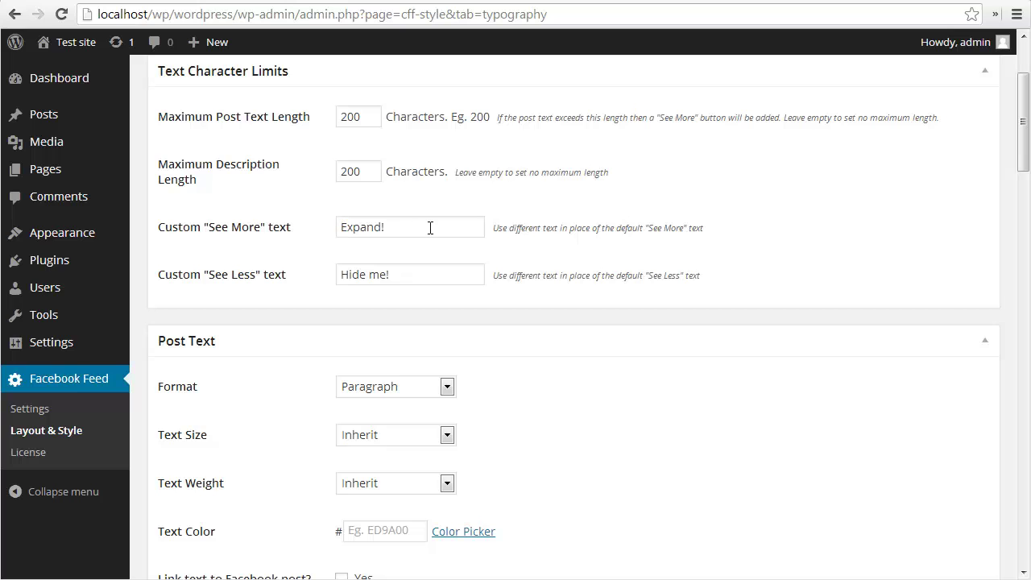
Keep the post text format as Paragraph and the size as Inherit.
scroll(481, 275, "down", 3)
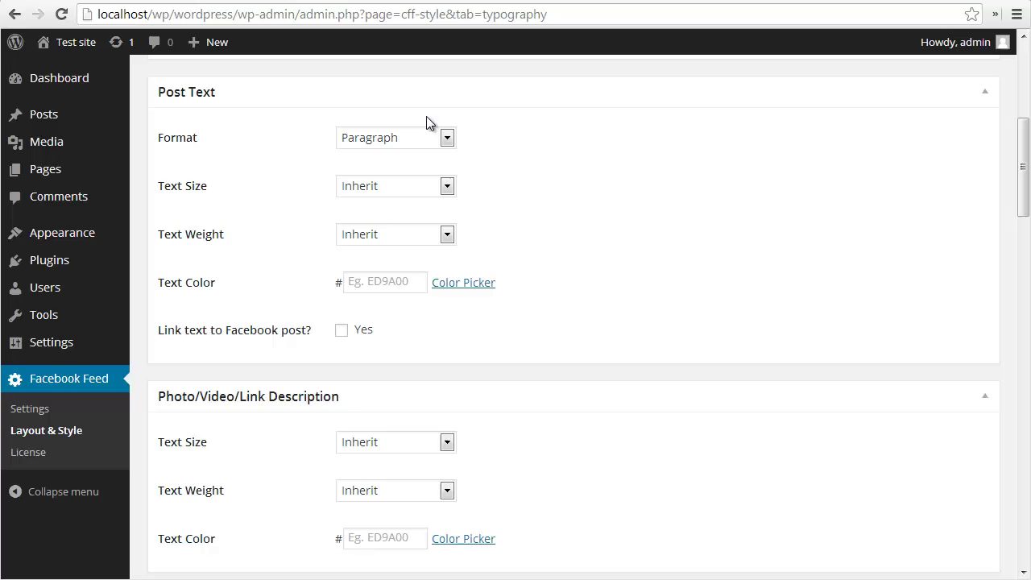
left_click(422, 139)
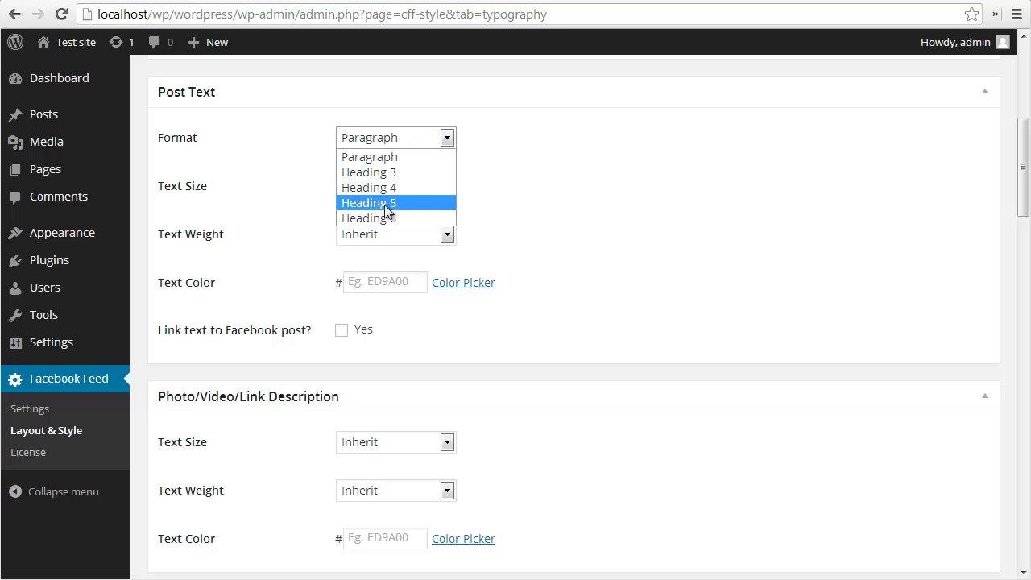
left_click(424, 185)
left_click(425, 186)
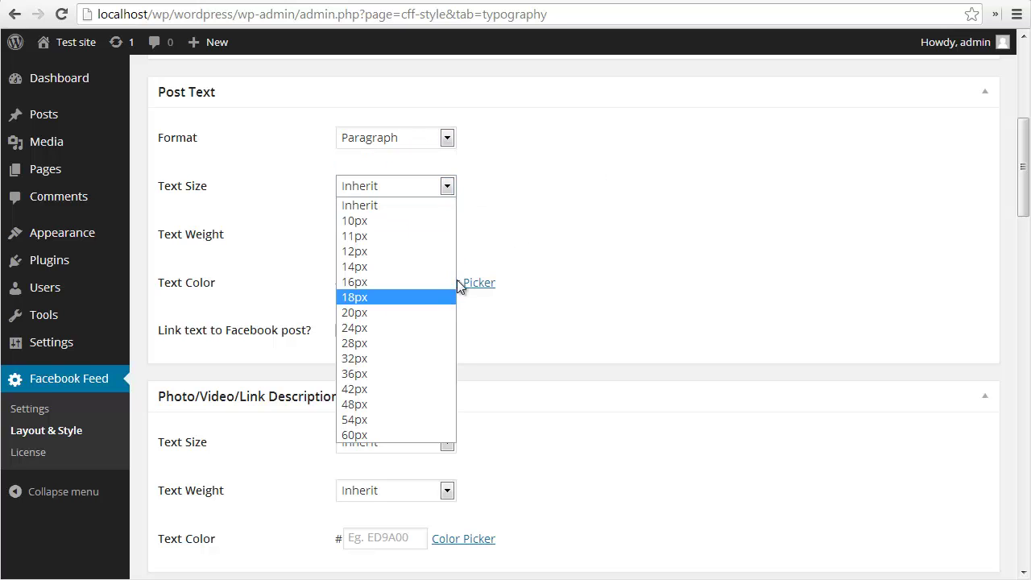
left_click(562, 191)
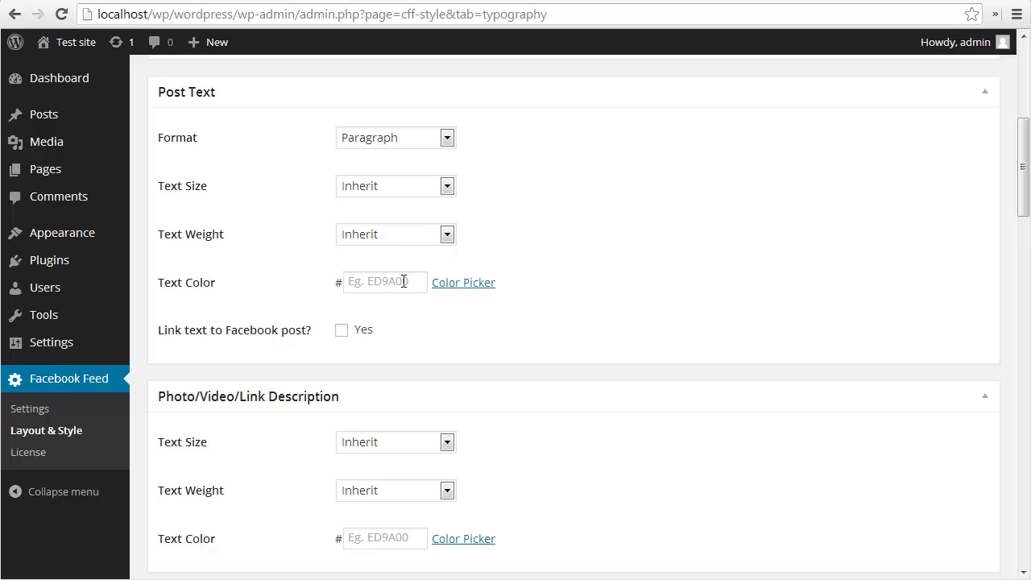
Pick dark purple 3D0A8A on ColorPicker.com and paste it as the post Text Color.
left_click(449, 284)
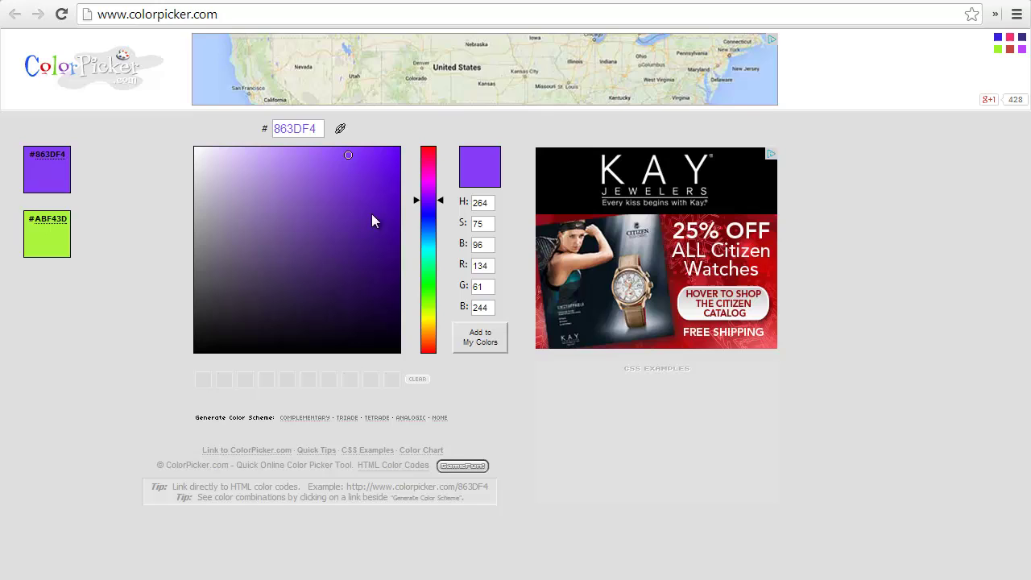
left_click(376, 229)
left_click_drag(378, 229, 385, 240)
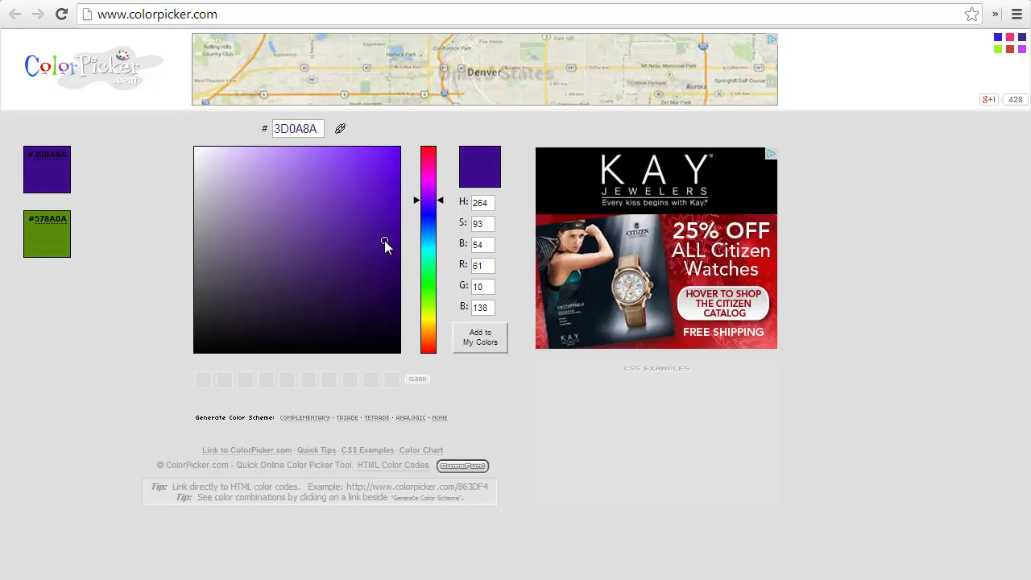
double_click(301, 125)
key("ctrl+c")
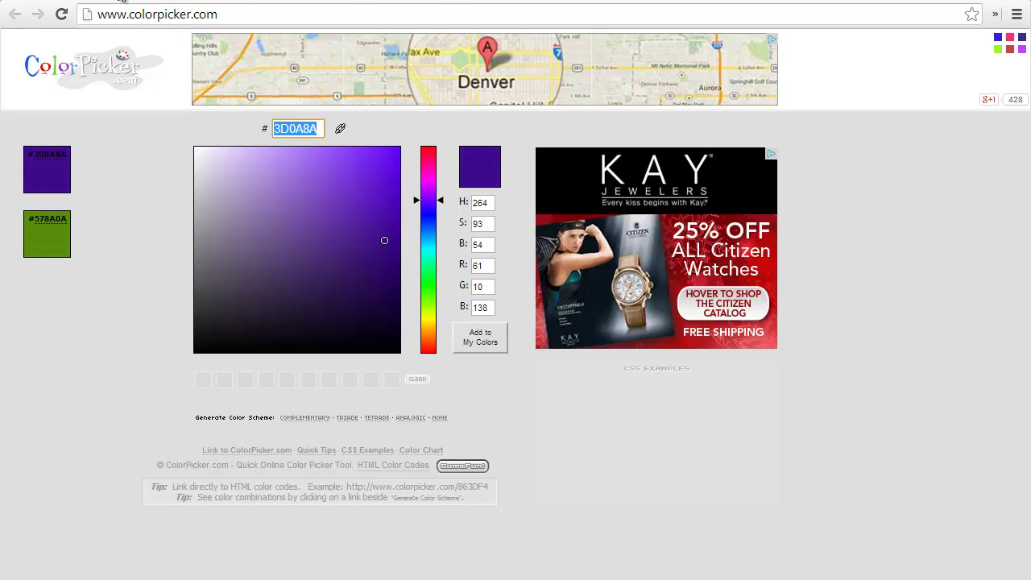
left_click(123, 2)
left_click(384, 283)
key("ctrl+v")
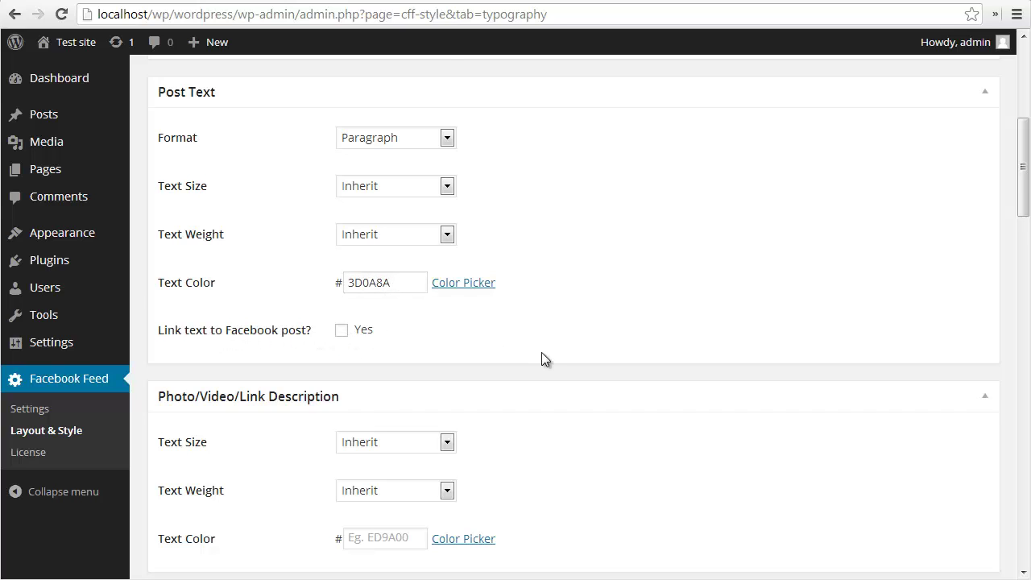
Set the Photo/Video/Link Description text size to 12px, keeping weight at Inherit.
scroll(542, 352, "down", 2)
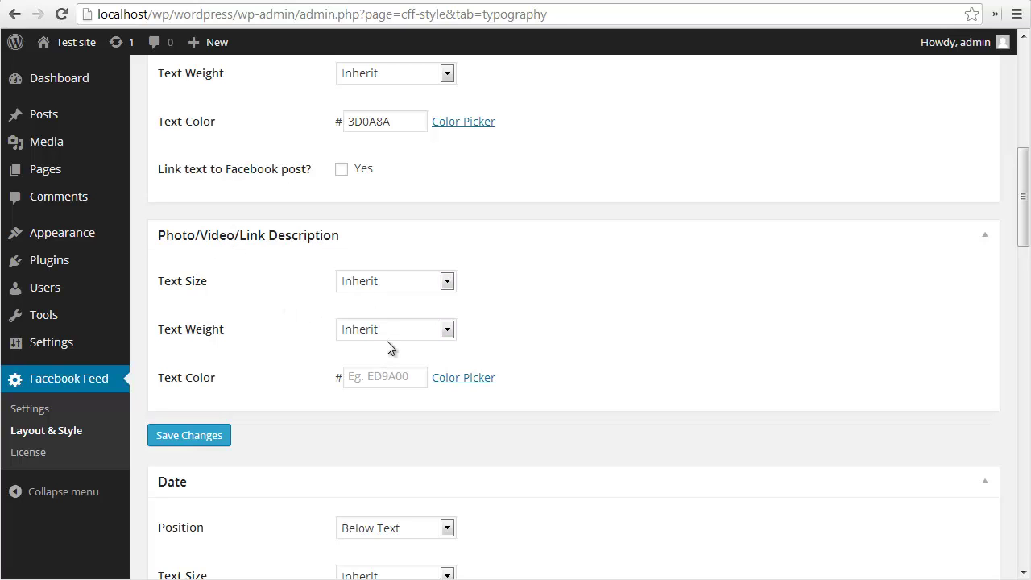
left_click(387, 281)
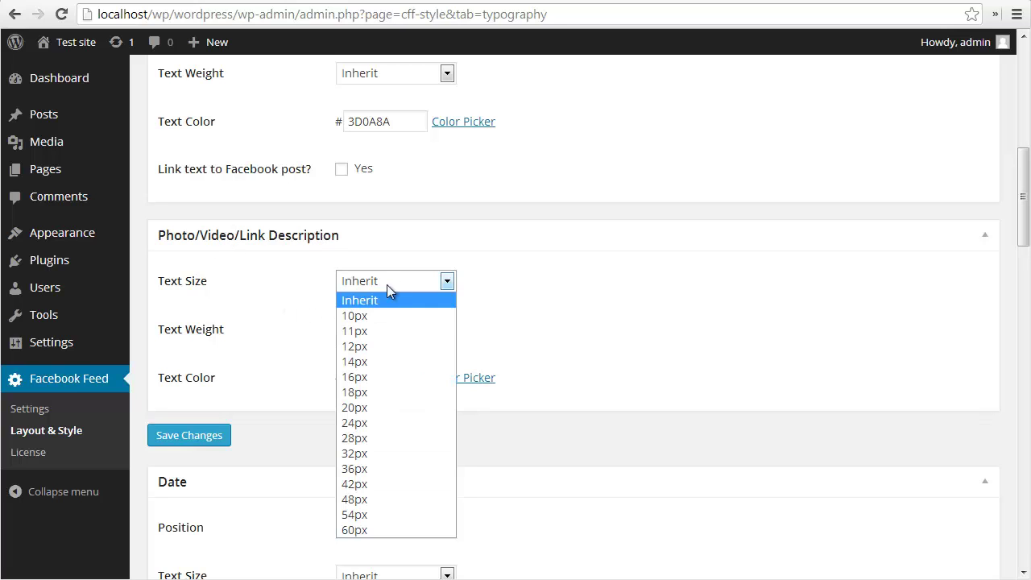
left_click(383, 347)
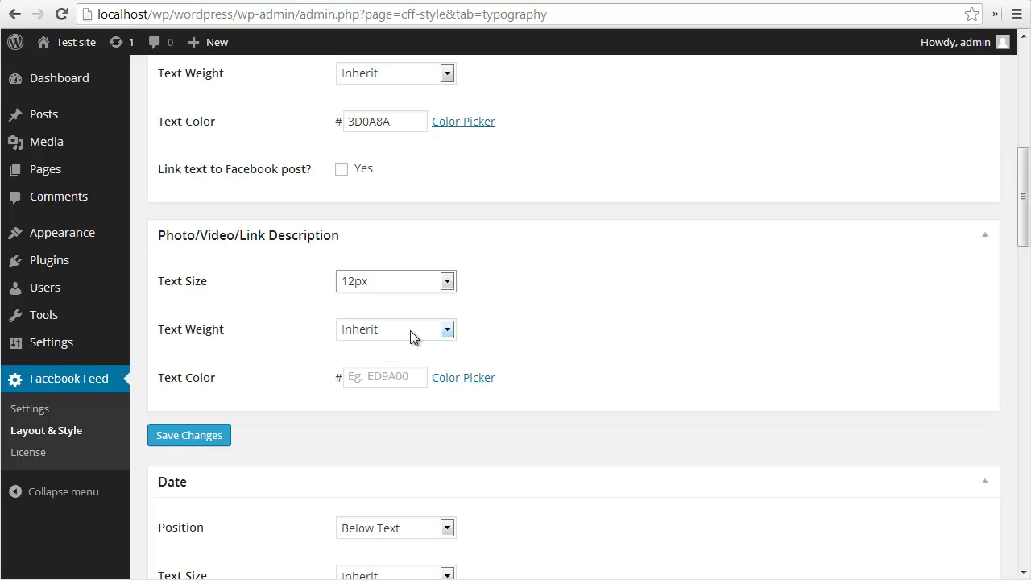
left_click(410, 330)
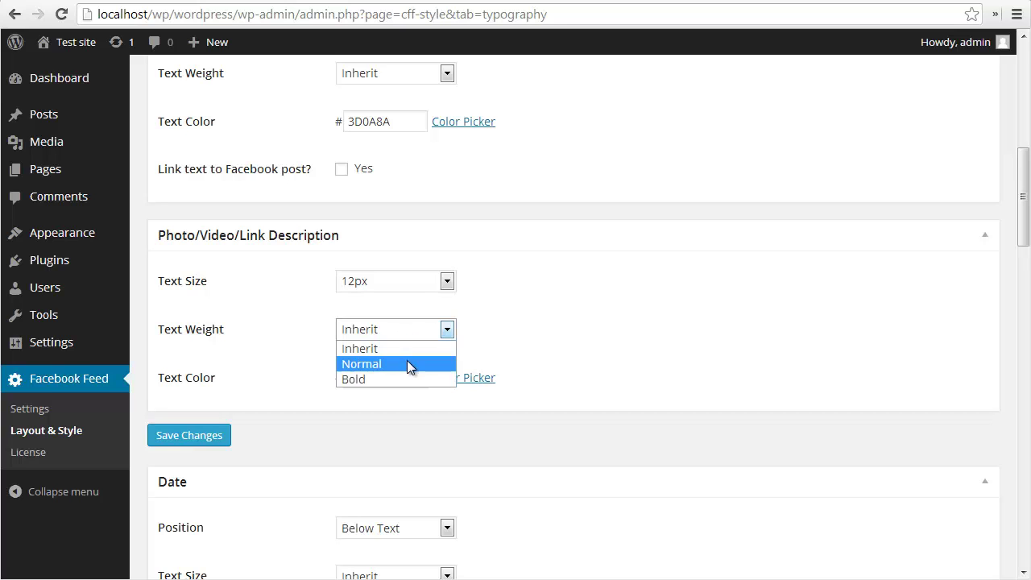
left_click(408, 330)
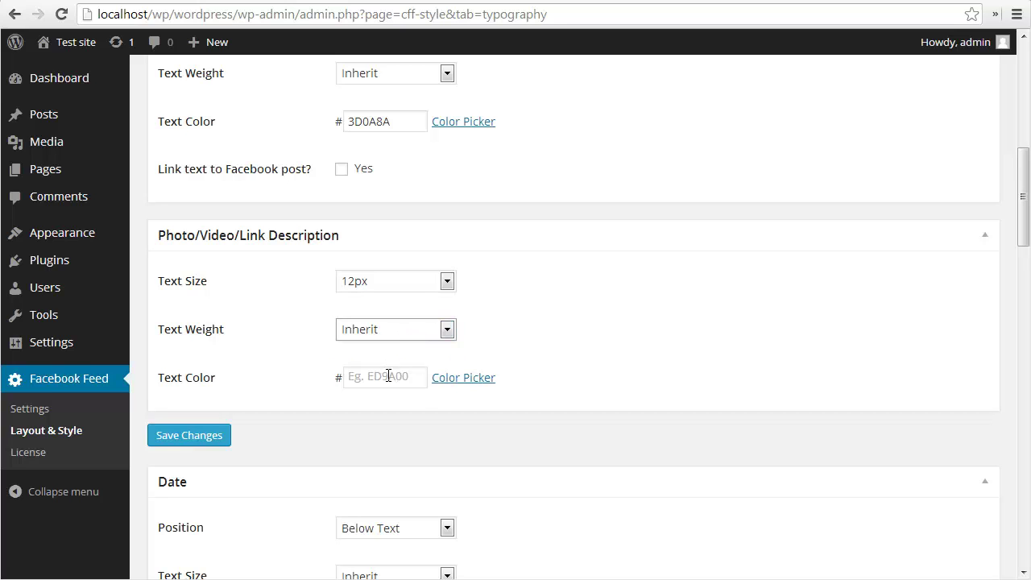
Give the description text the grey 545454 taken from the online colour picker.
left_click(440, 378)
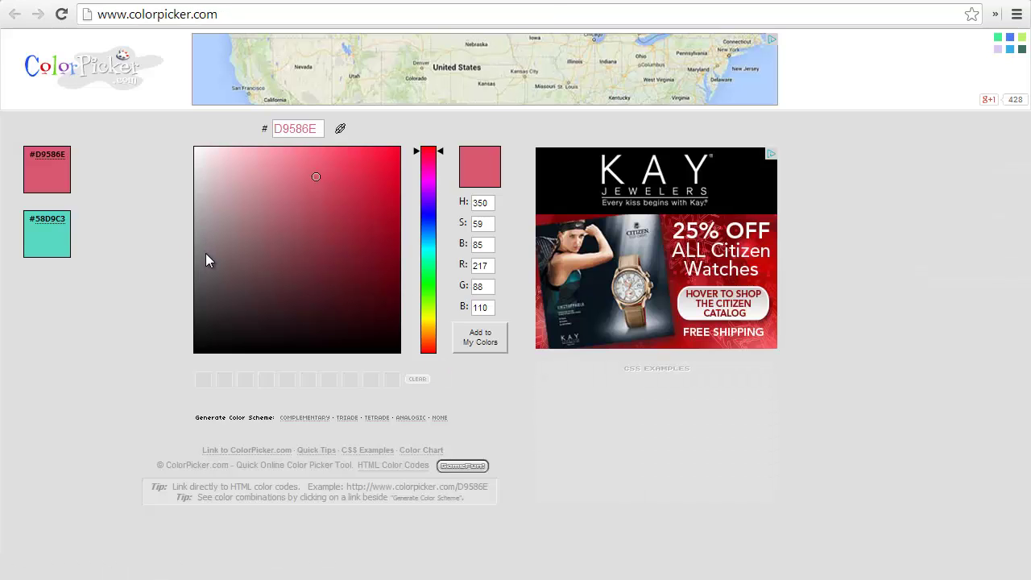
left_click(193, 271)
left_click_drag(189, 274, 182, 285)
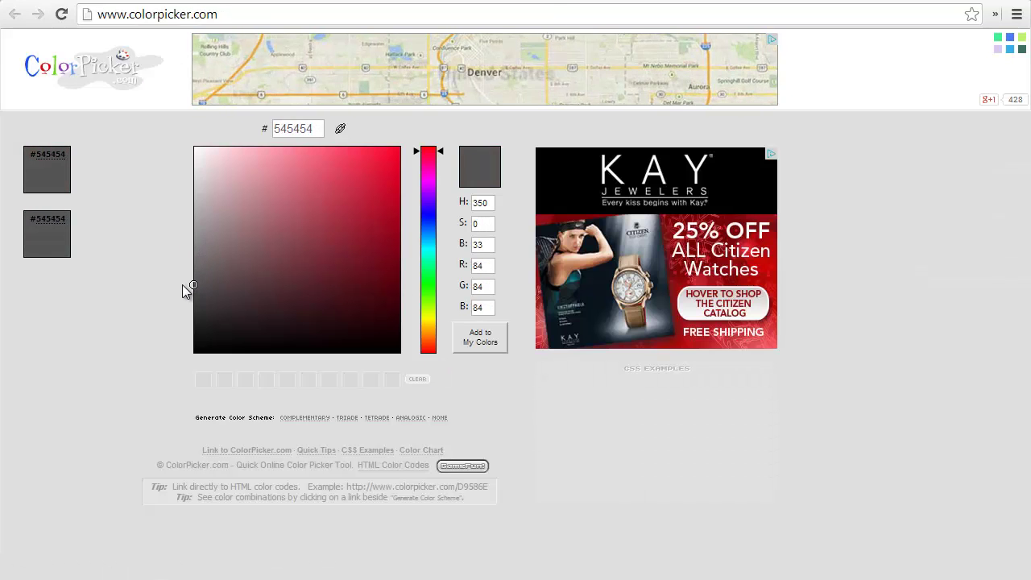
double_click(277, 129)
key("ctrl+c")
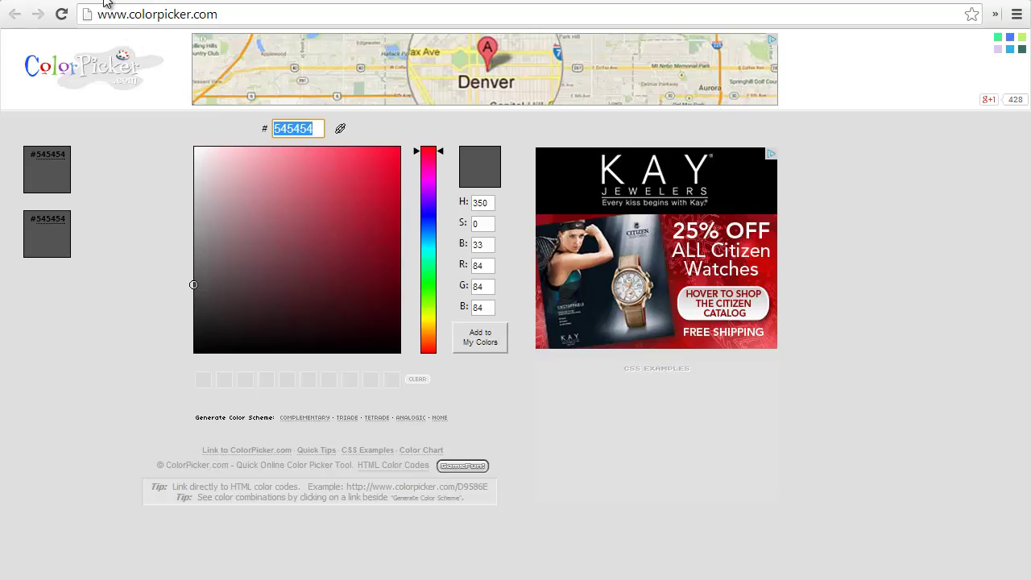
left_click(109, 1)
left_click(387, 377)
key("ctrl+v")
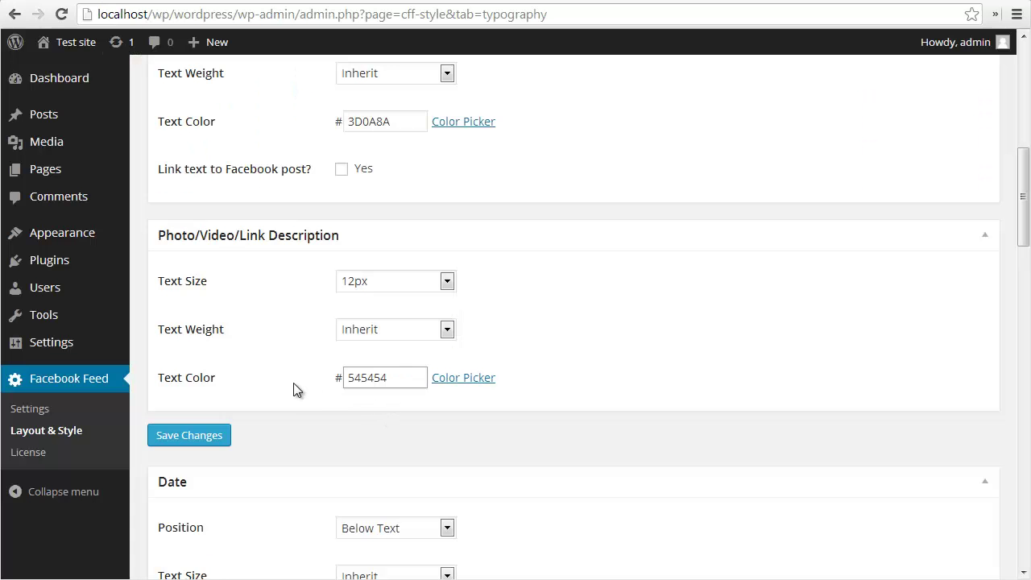
scroll(295, 389, "down", 2)
scroll(295, 390, "down", 2)
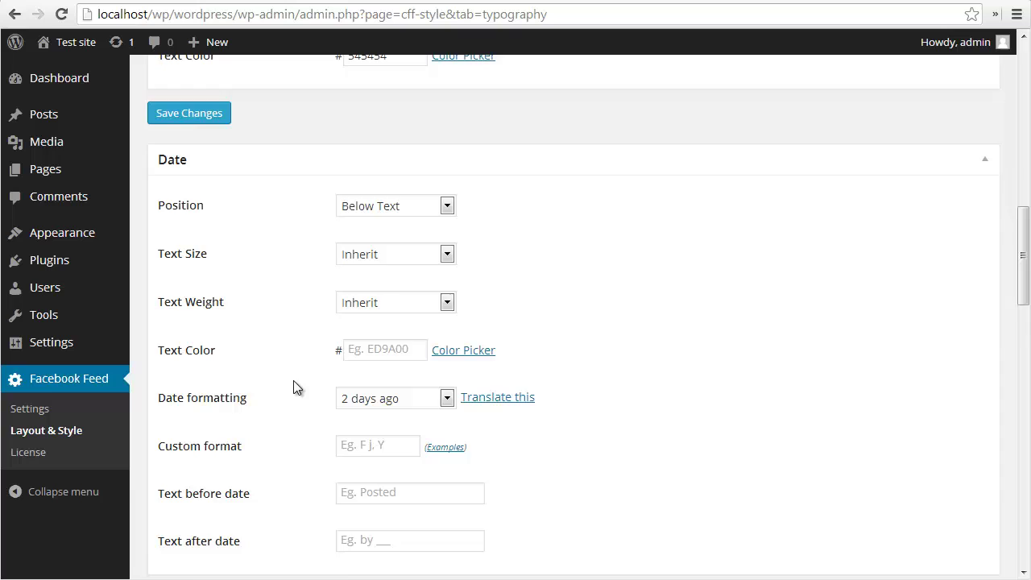
Set the date text size to 11px and its colour to orange E08E00.
scroll(295, 389, "down", 1)
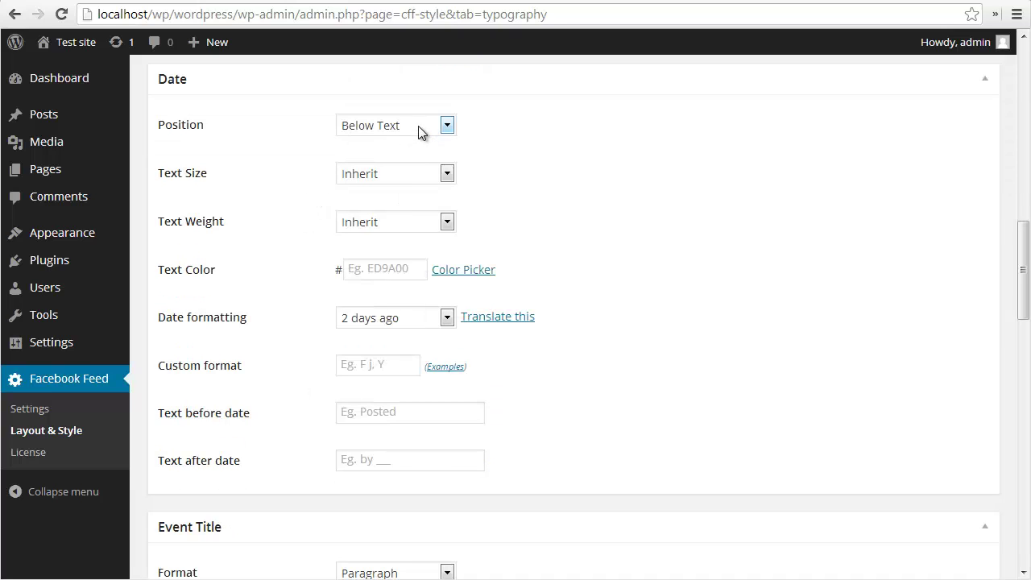
left_click(428, 173)
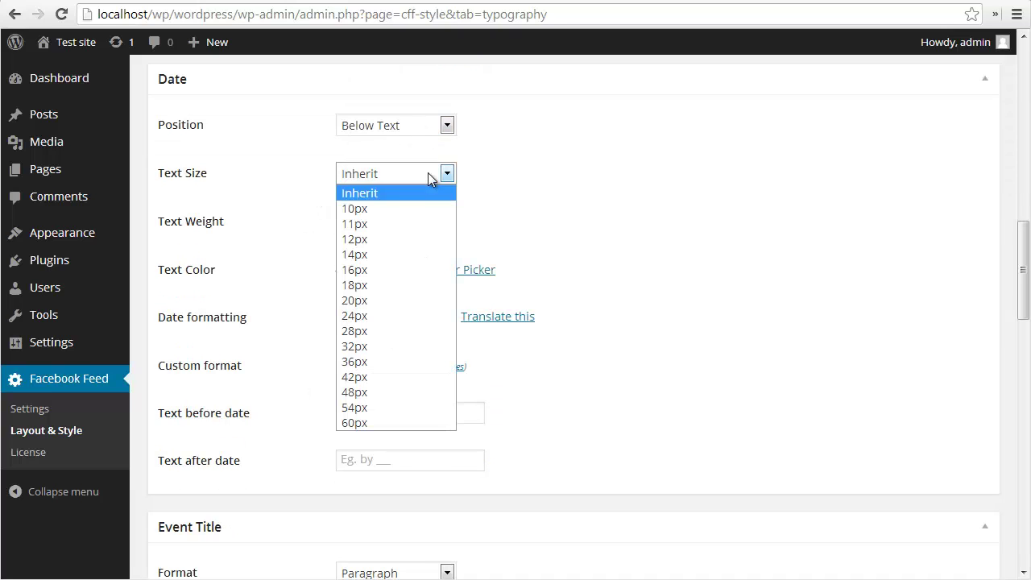
left_click(409, 224)
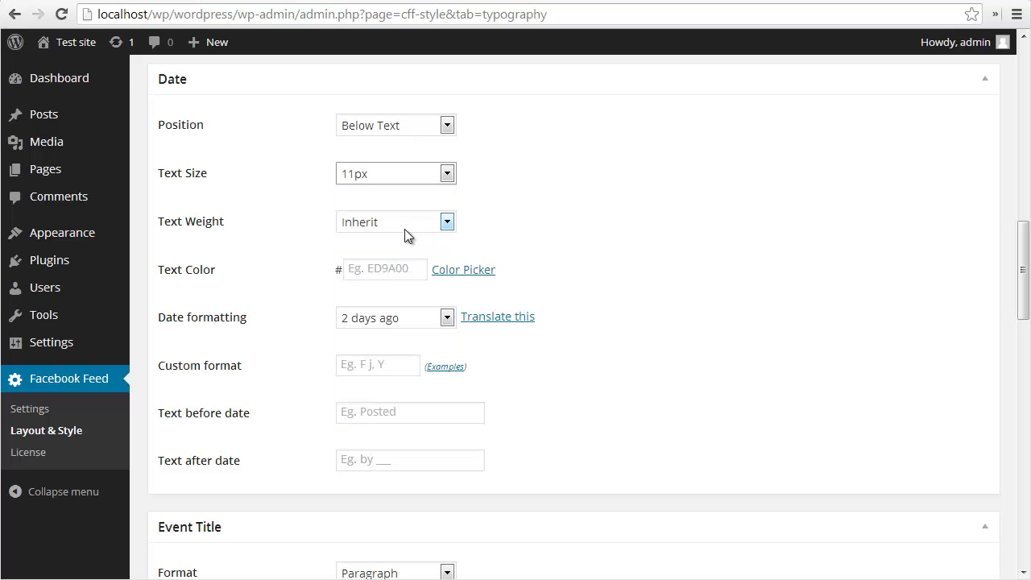
left_click(462, 270)
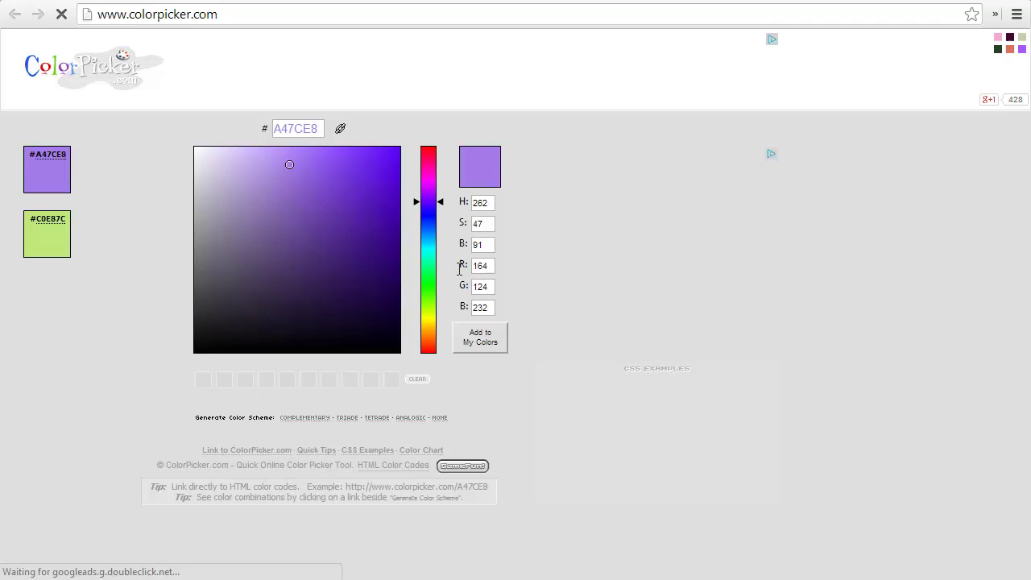
left_click(431, 328)
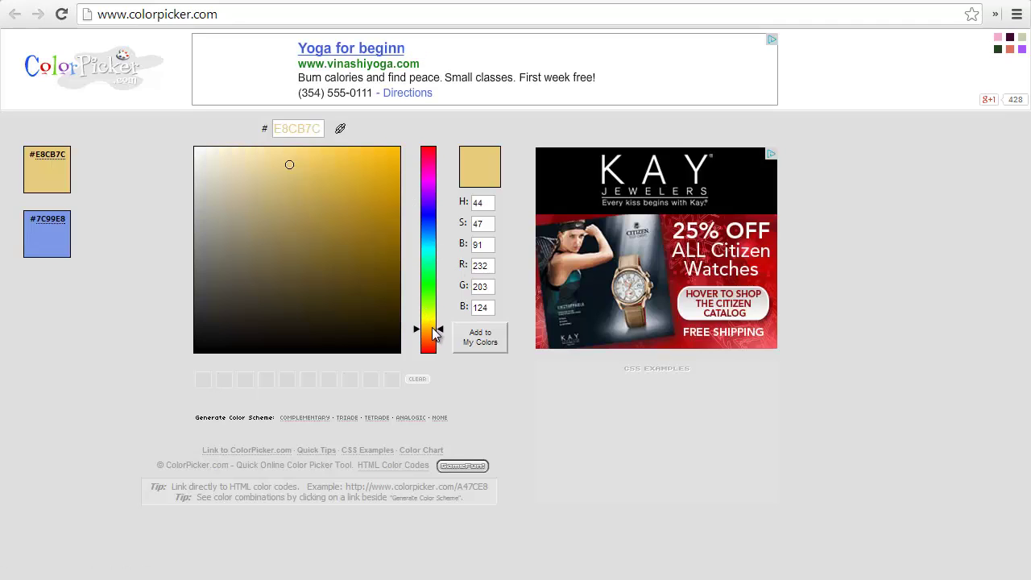
mouse_move(379, 179)
left_mouse_down()
mouse_move(448, 239)
mouse_move(390, 192)
left_mouse_up()
left_click(434, 332)
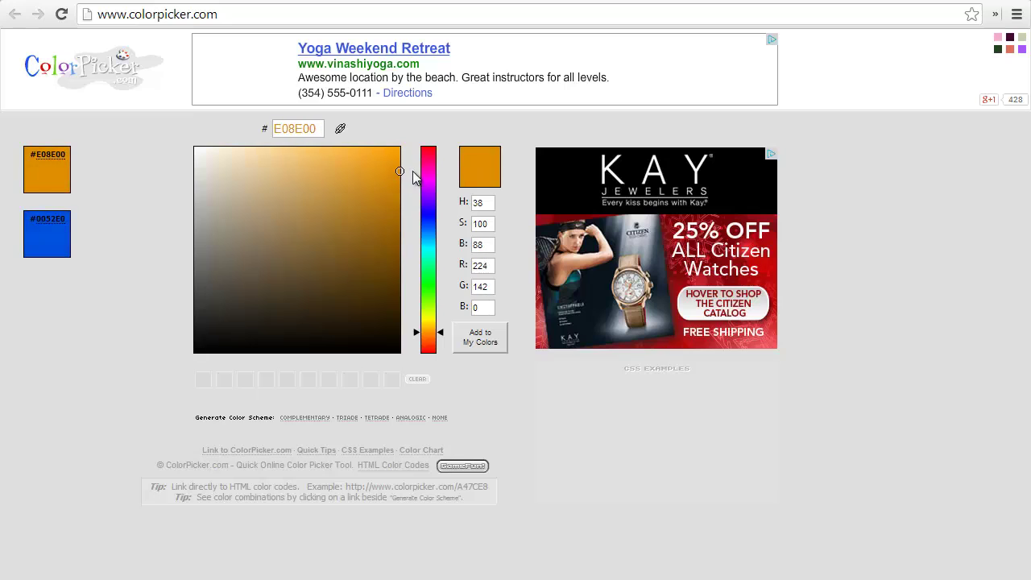
double_click(294, 129)
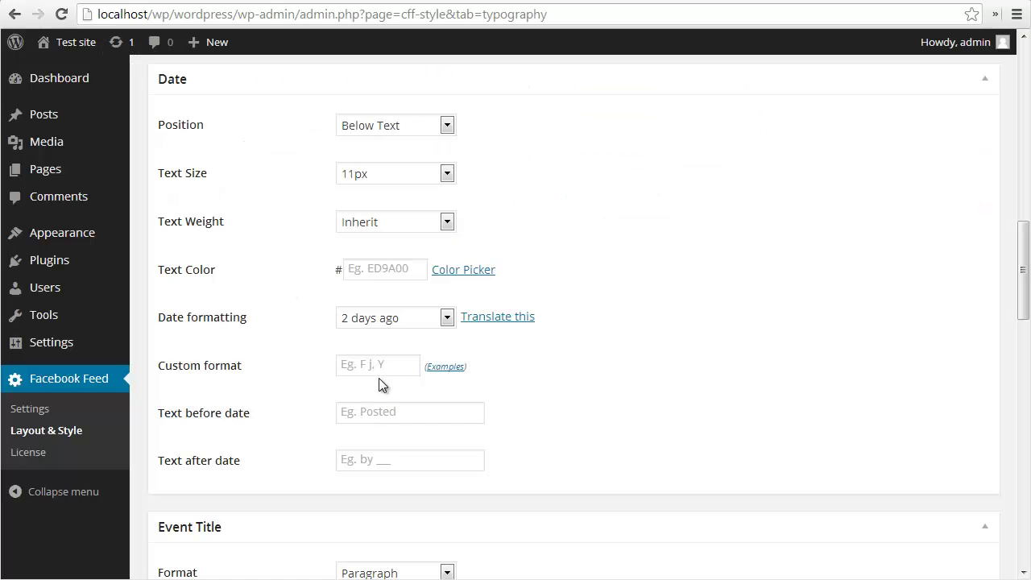
left_click(387, 269)
type("E08E00")
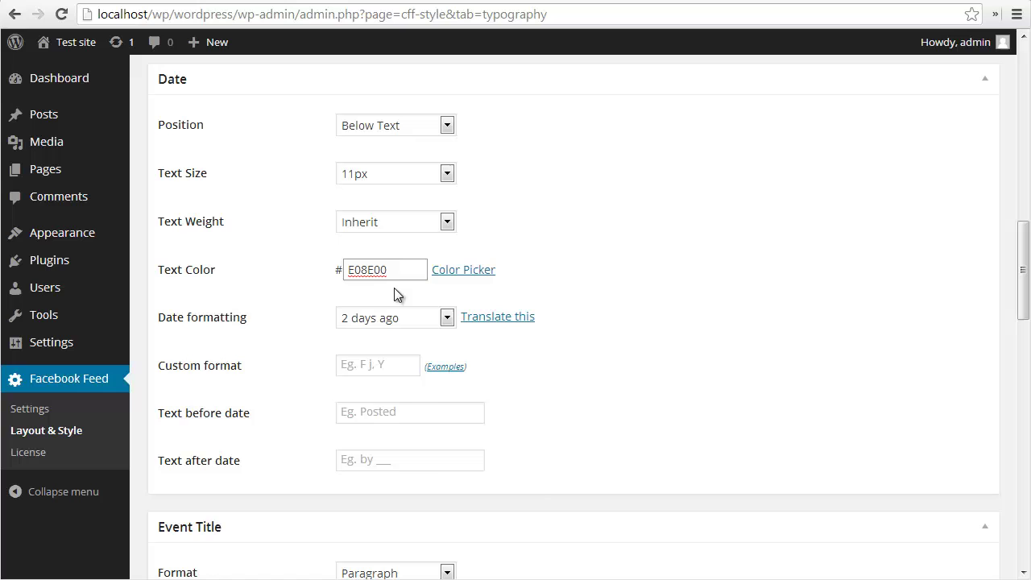
Use the 'July 25th, 5:30 pm' date format with 'Posted on' before the date.
left_click(415, 320)
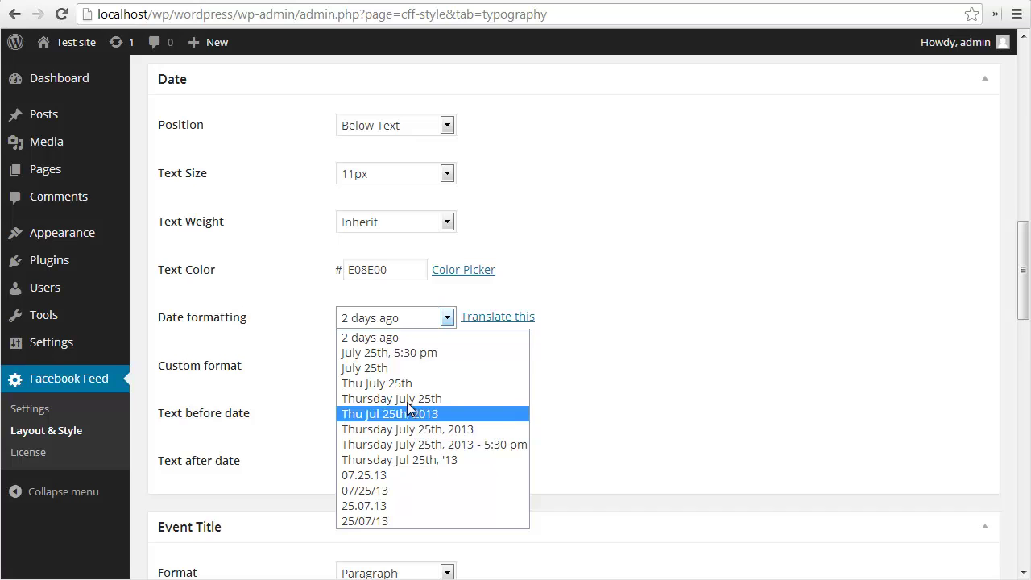
left_click(396, 355)
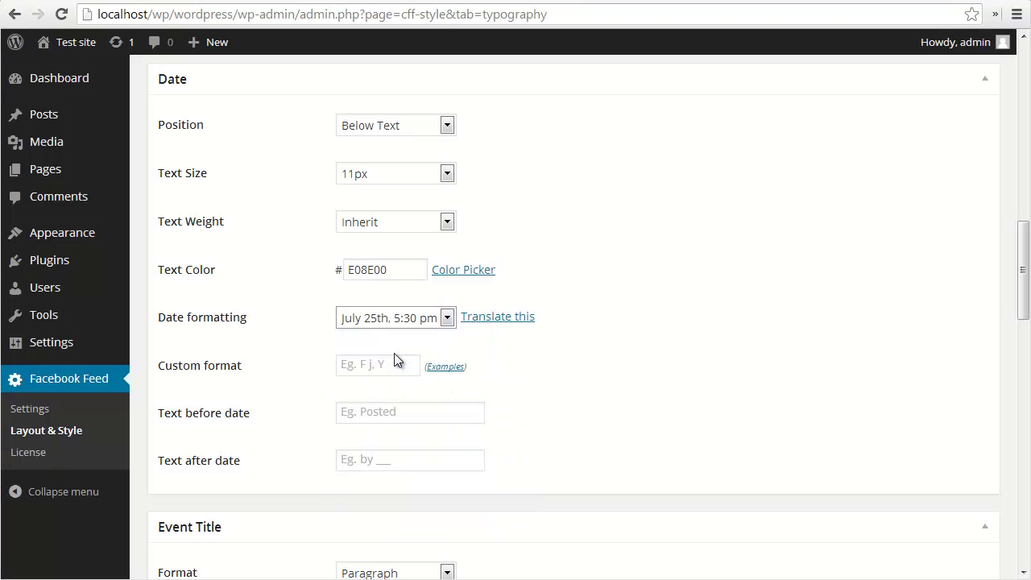
left_click(459, 410)
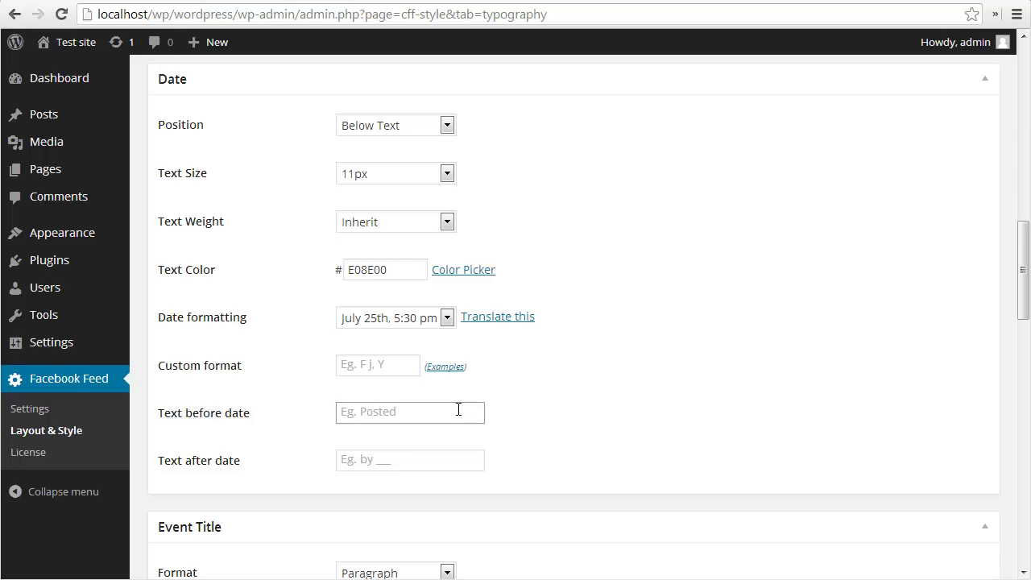
type("Posted on")
Make the Link to Facebook text 12px and bold.
scroll(454, 461, "down", 4)
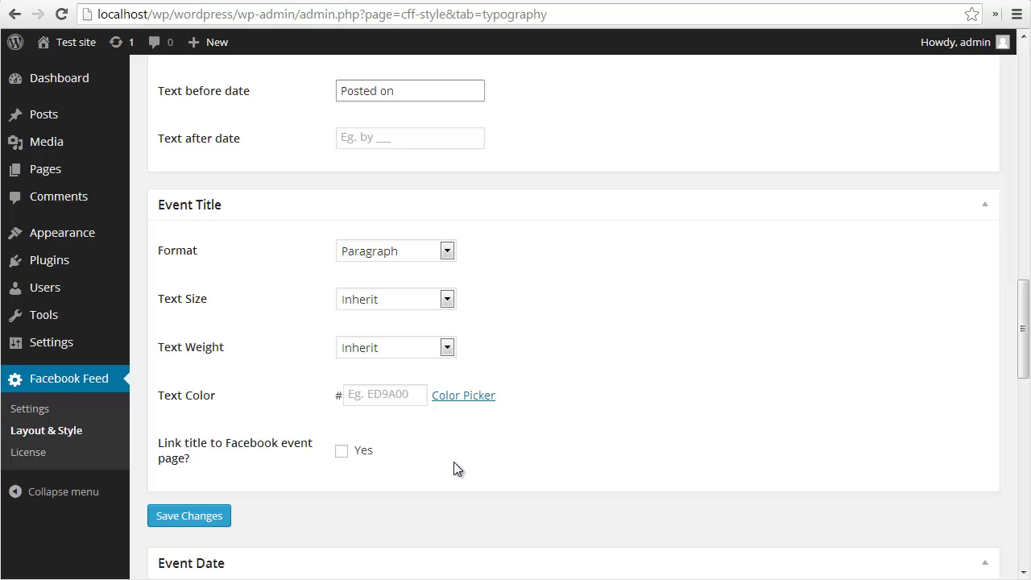
scroll(567, 326, "down", 7)
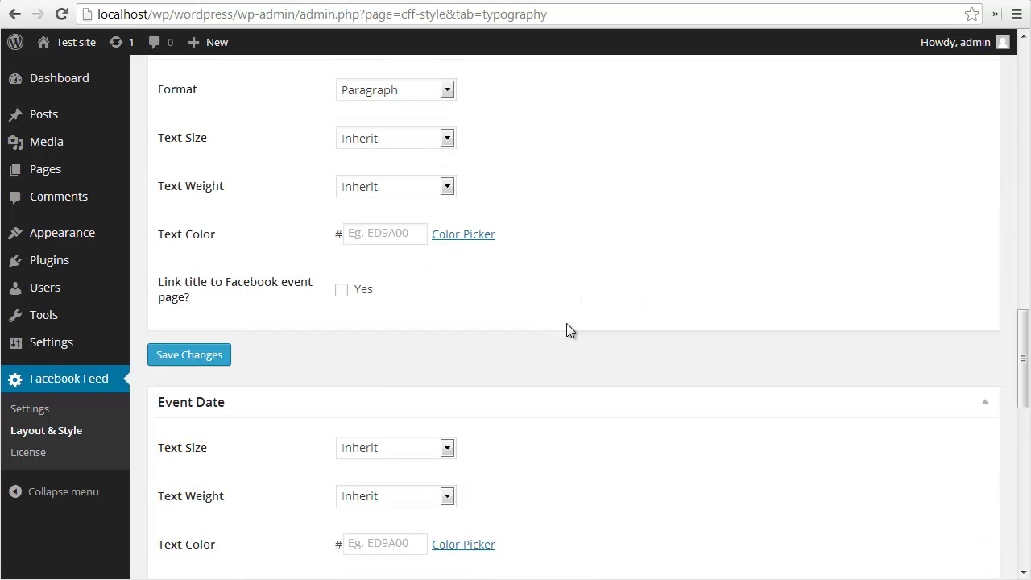
scroll(509, 307, "down", 2)
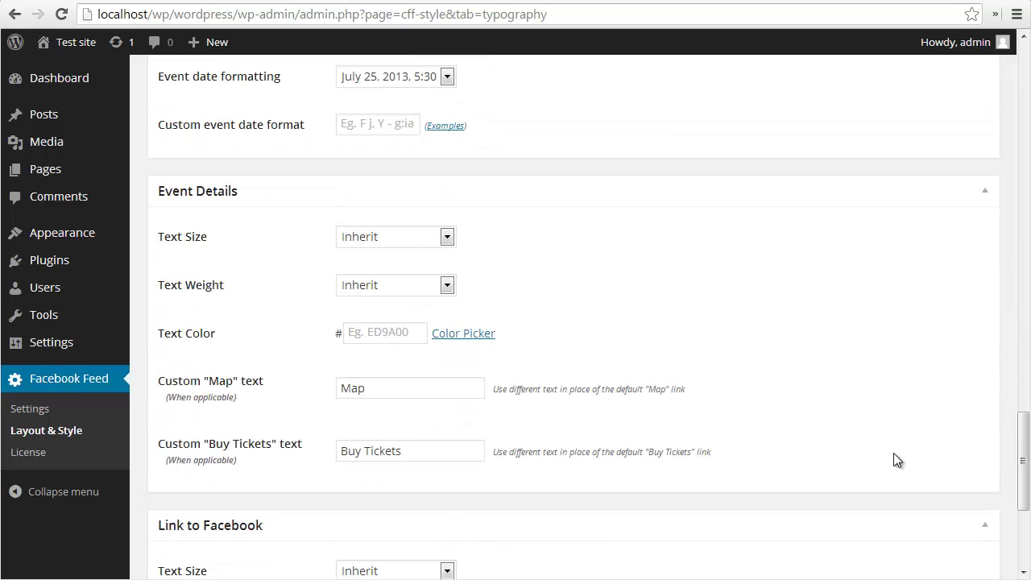
left_click_drag(1023, 468, 990, 507)
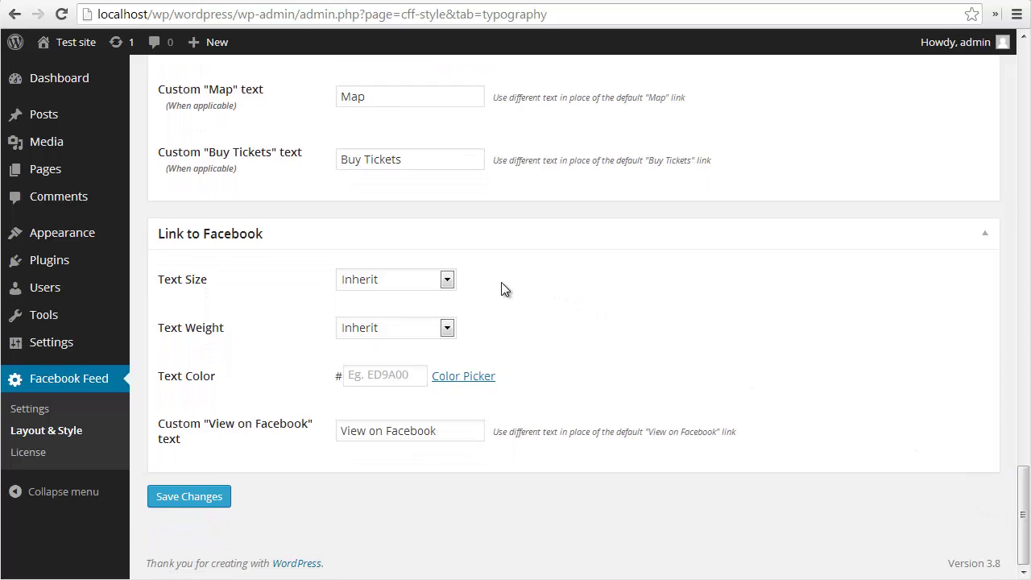
left_click(444, 280)
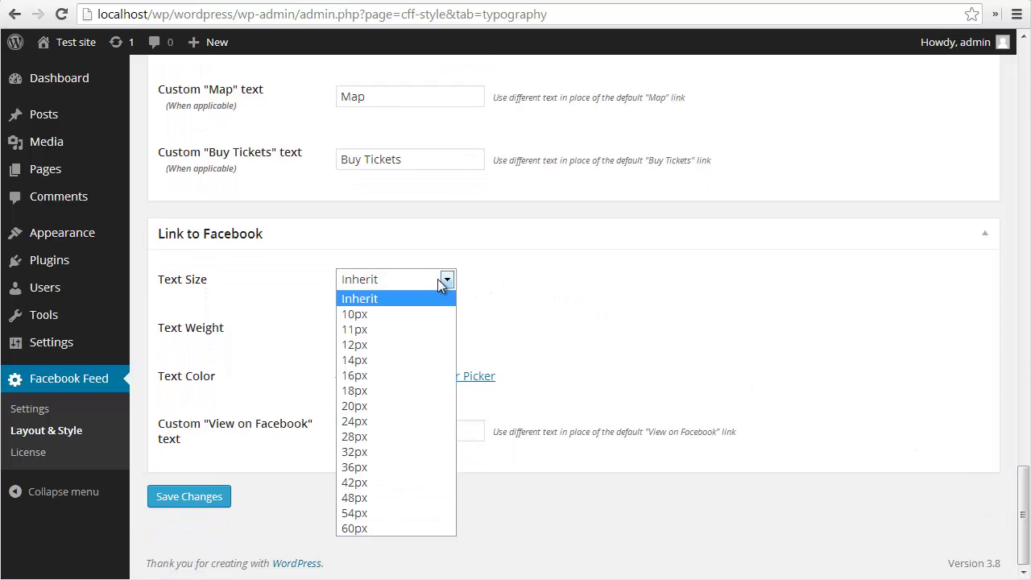
left_click(427, 345)
left_click(427, 330)
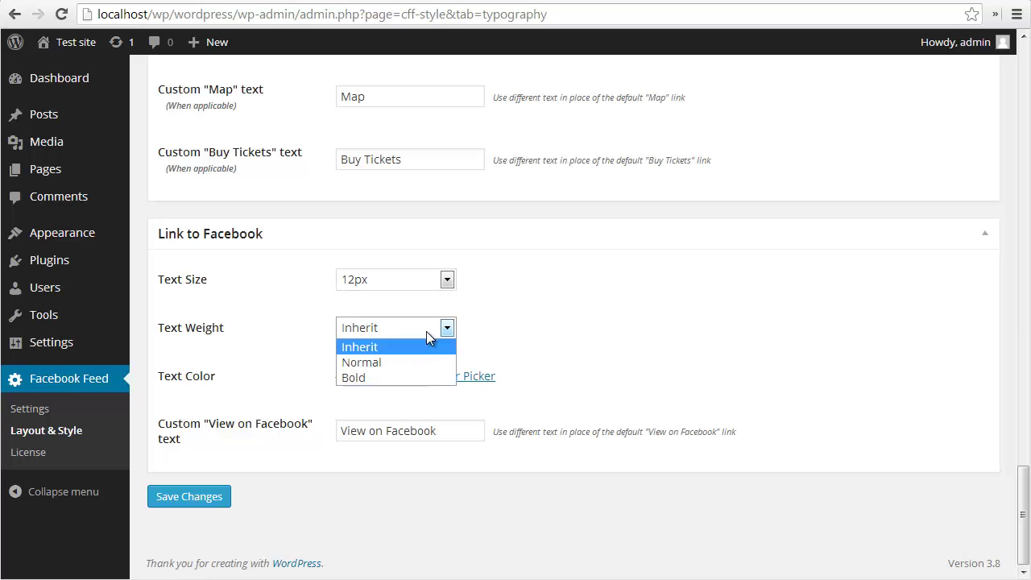
left_click(429, 375)
Set the Link to Facebook text colour to red FF0000 from the colour picker.
left_click(448, 376)
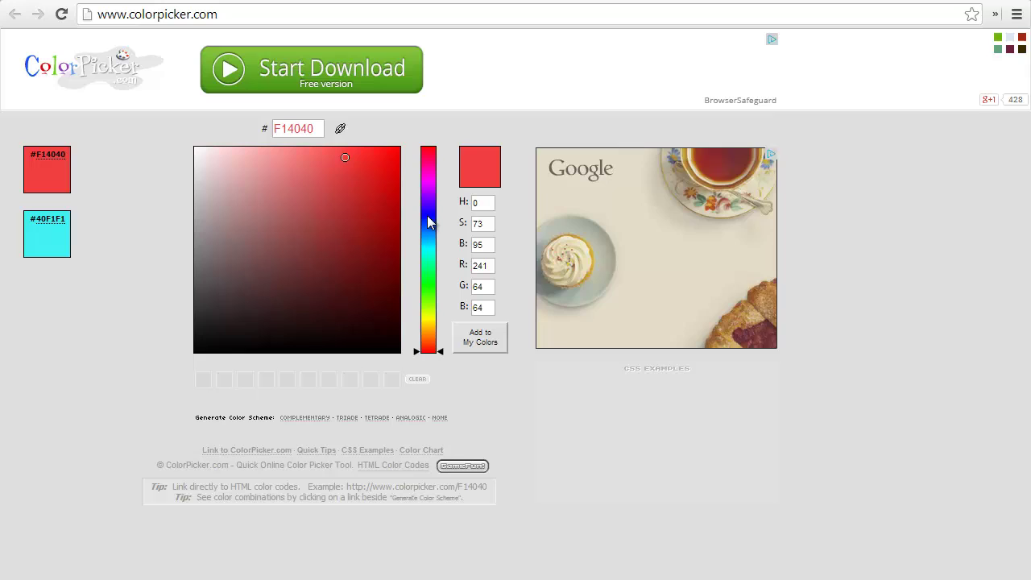
left_click(394, 150)
left_click_drag(396, 152, 415, 135)
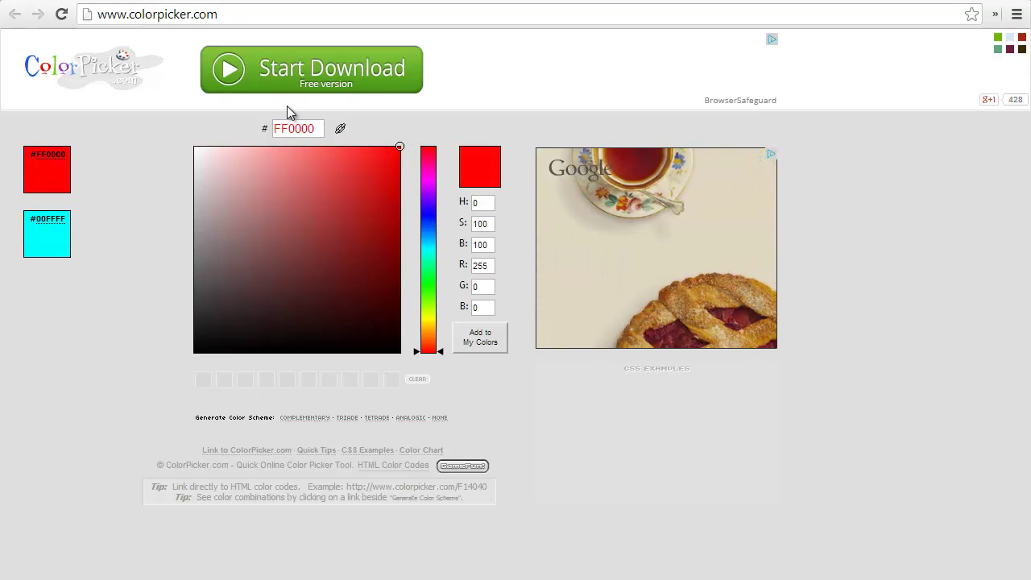
double_click(294, 129)
key("ctrl+c")
key("alt+Left")
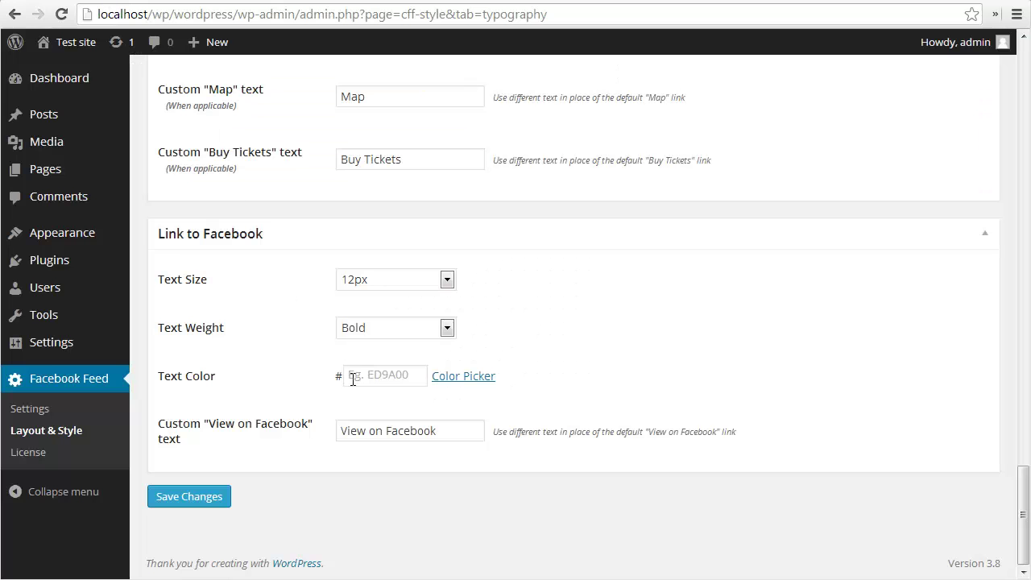
left_click(369, 375)
key("ctrl+v")
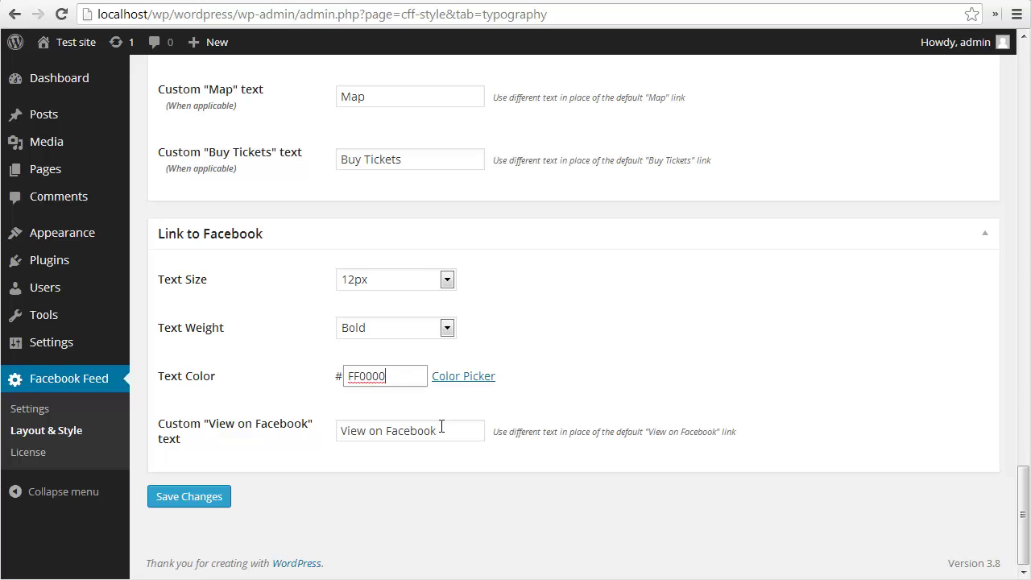
Change the link text to 'Comment on Facebook!' and save the typography settings.
left_click(441, 427)
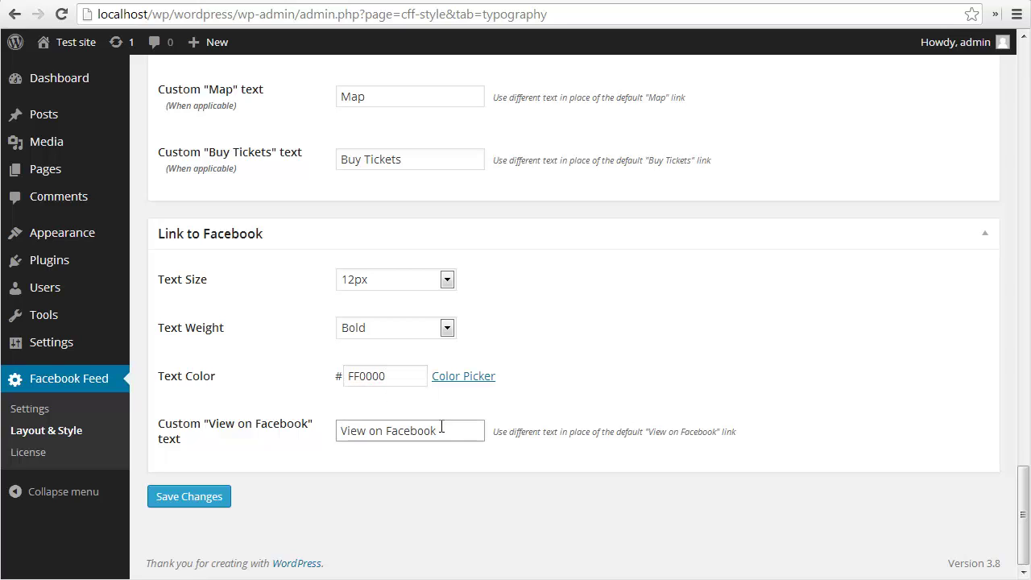
left_click_drag(441, 426, 329, 427)
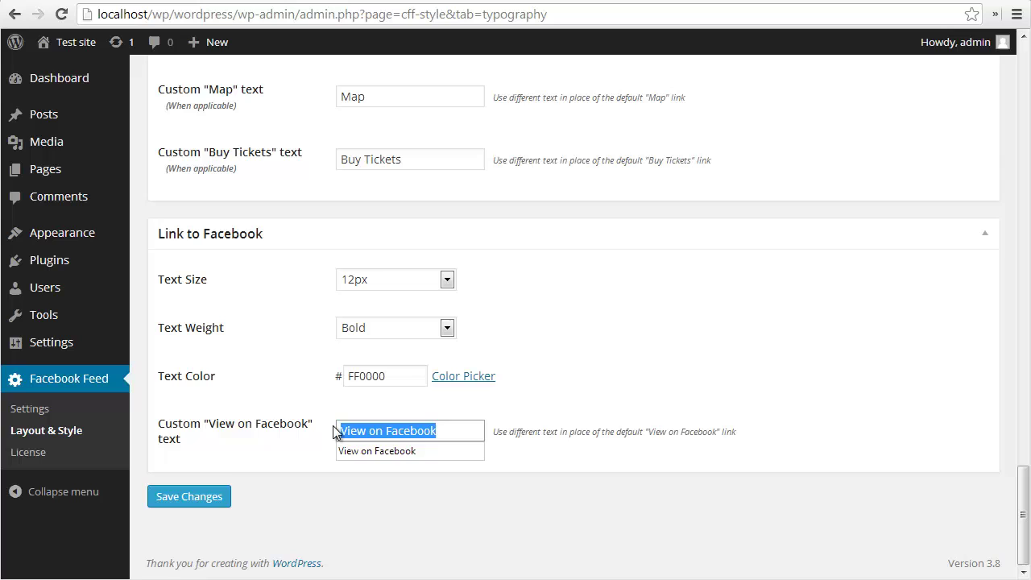
type("Comment on")
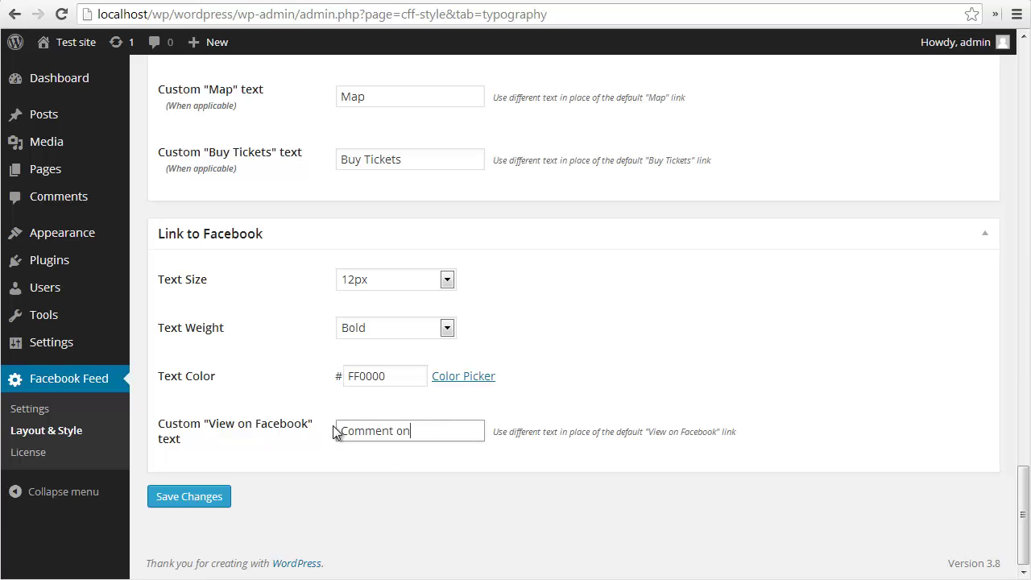
type(" Facebook!")
left_click(222, 497)
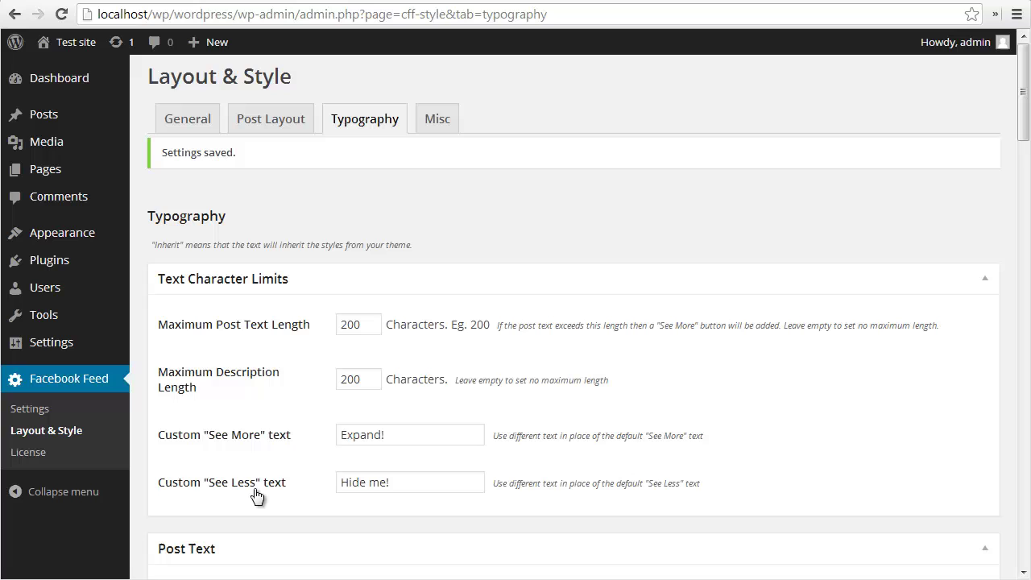
On the Misc tab, give likes and comments text colour 333 on background fff.
left_click(435, 121)
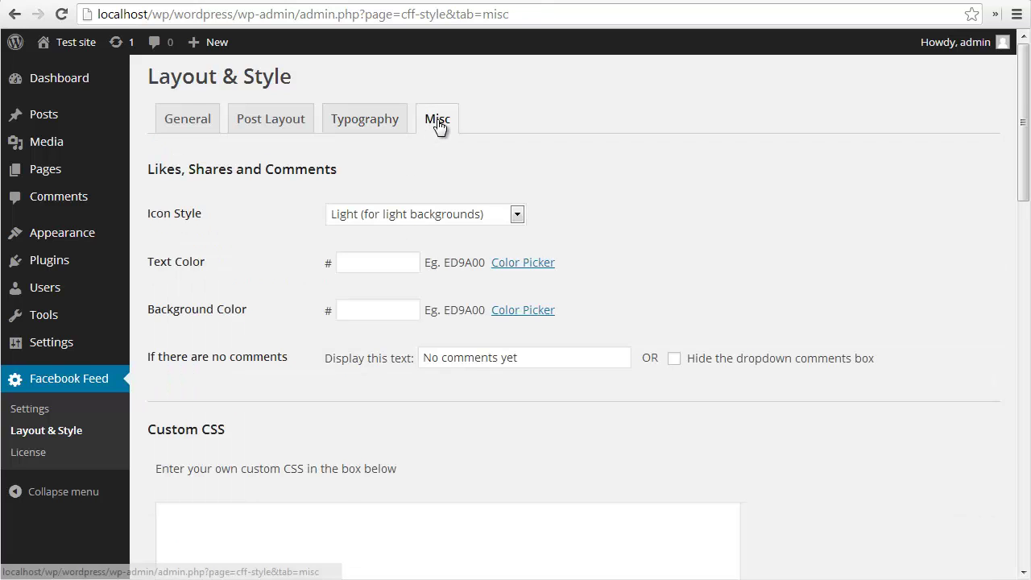
left_click(387, 263)
type("3")
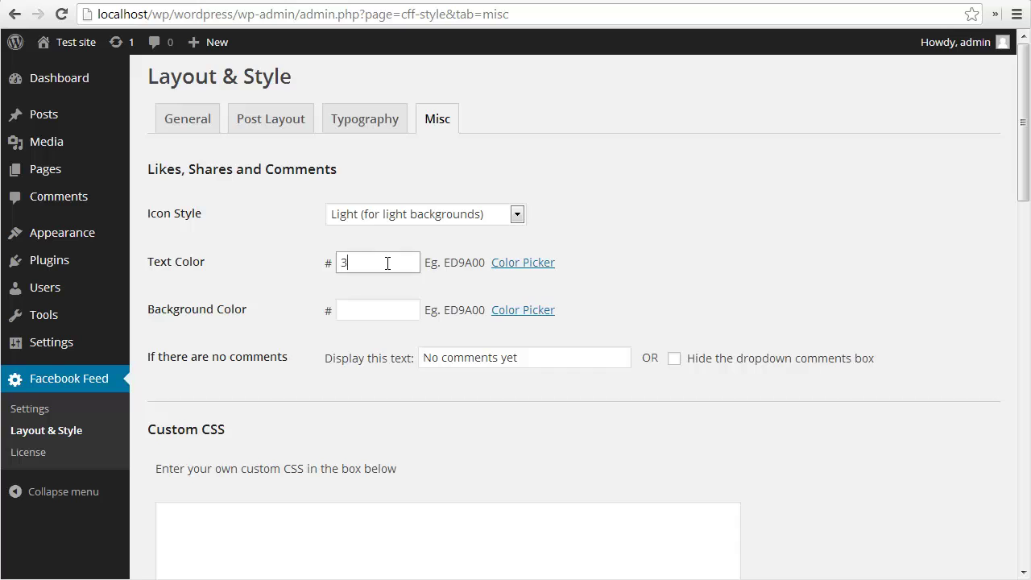
type("33")
left_click(387, 310)
type("fff")
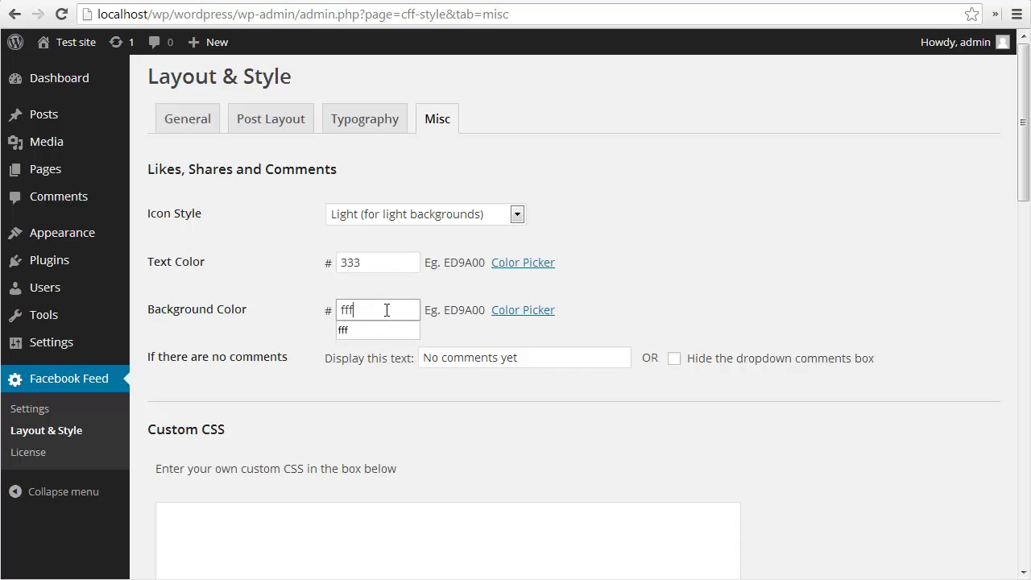
left_click(280, 234)
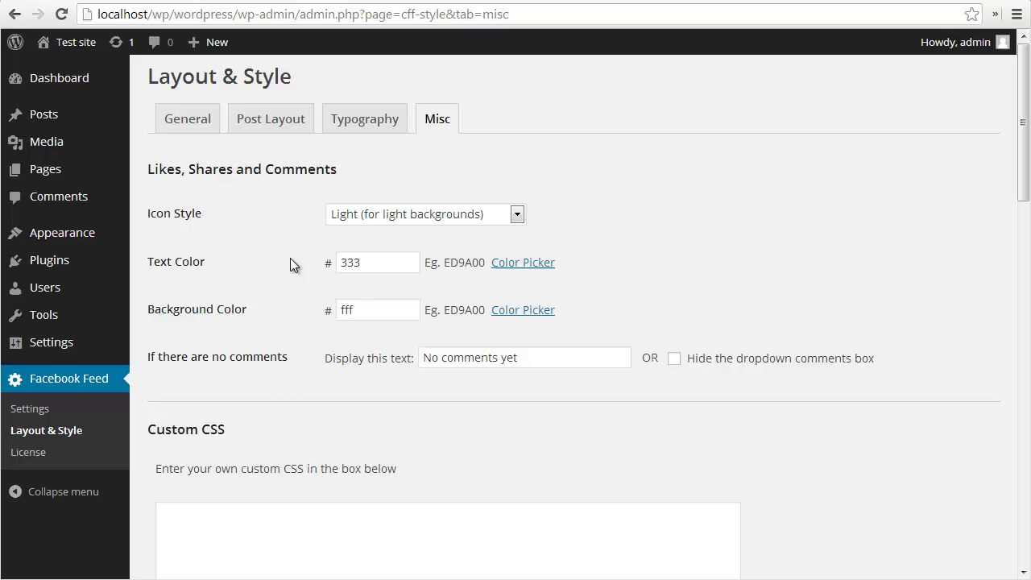
Add custom CSS giving #cff a 1px solid #ccc border and 5px border-radius.
scroll(290, 257, "down", 2)
scroll(291, 265, "down", 1)
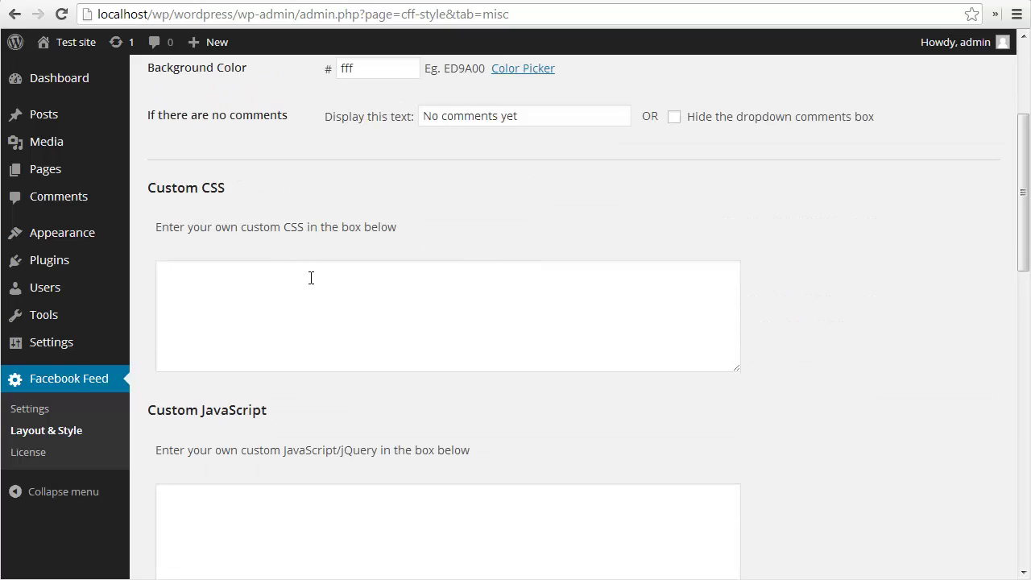
left_click(314, 276)
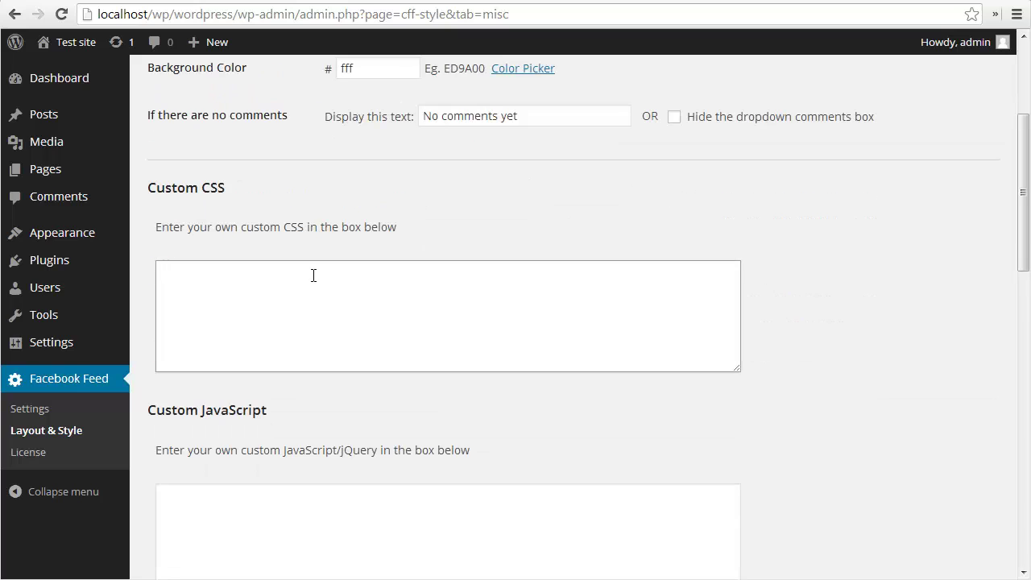
type("#cff{")
key("Return")
type("border: 1px solid ")
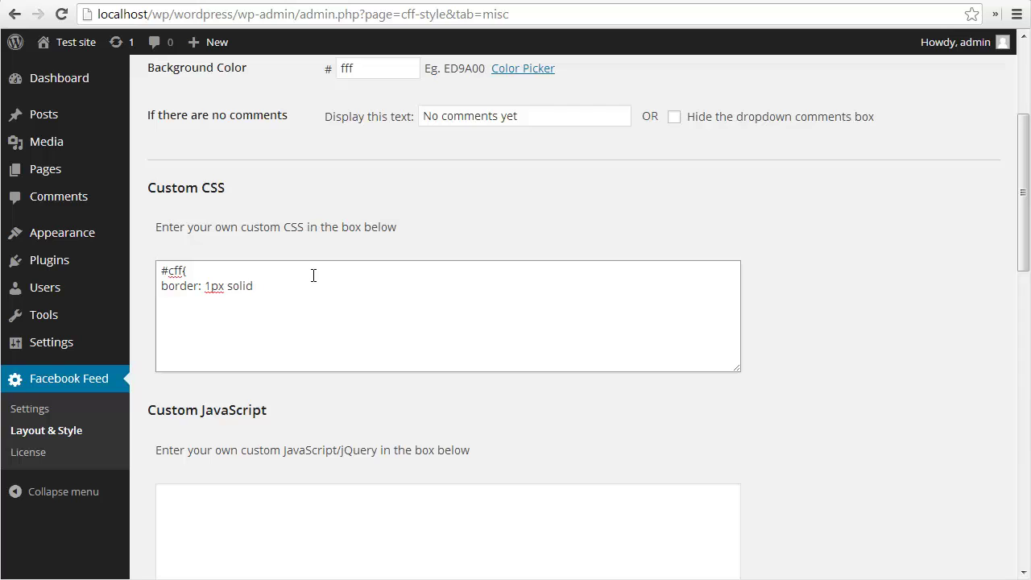
type("#ccc;")
key("Return")
type("}")
type("border-rad")
type("ius: ")
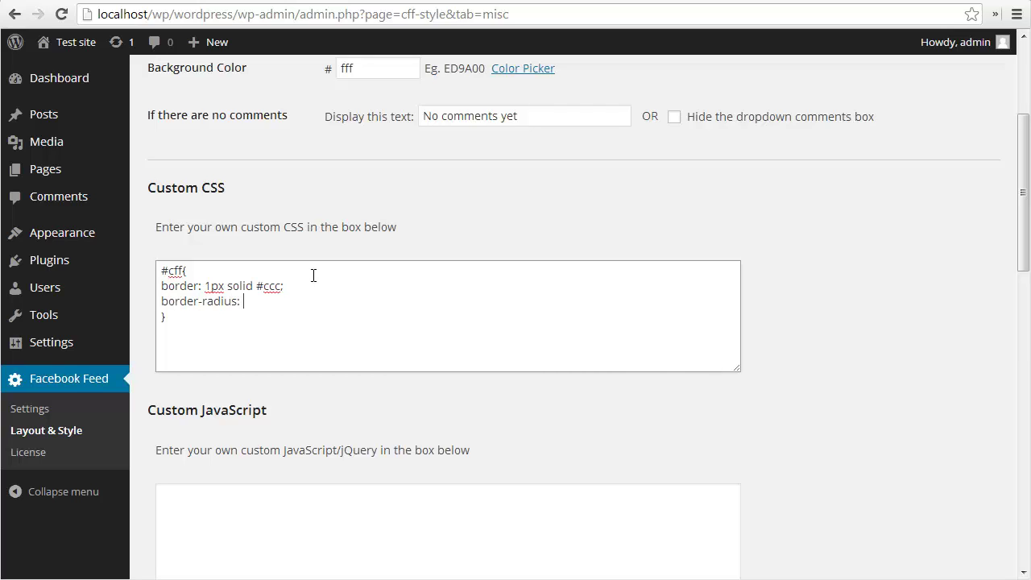
type("5px;")
Keep the Like Box at the bottom, outside the scrollable area, showing fans' faces.
left_click_drag(1023, 202, 1018, 275)
left_click(364, 248)
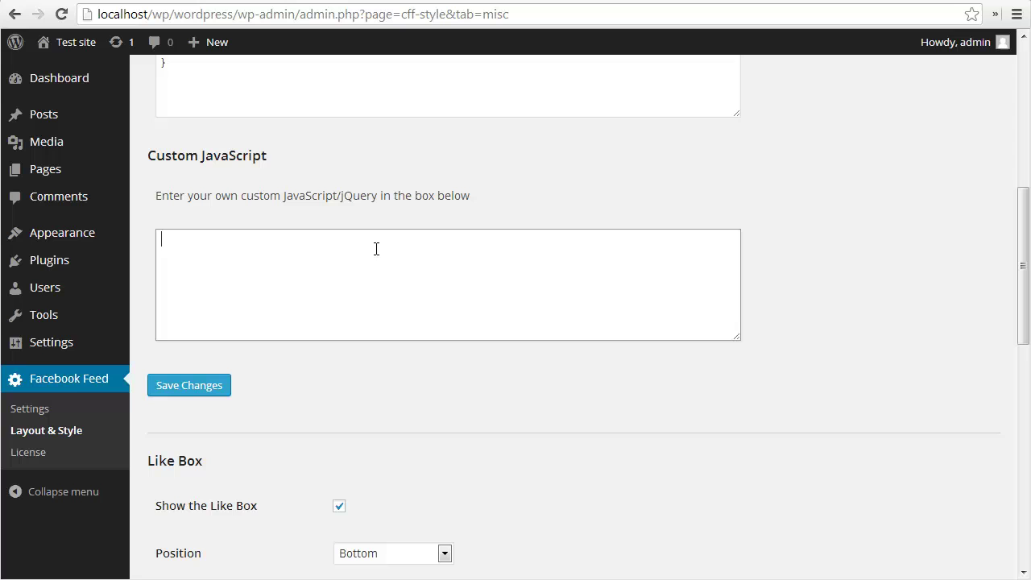
left_click_drag(1023, 266, 1020, 375)
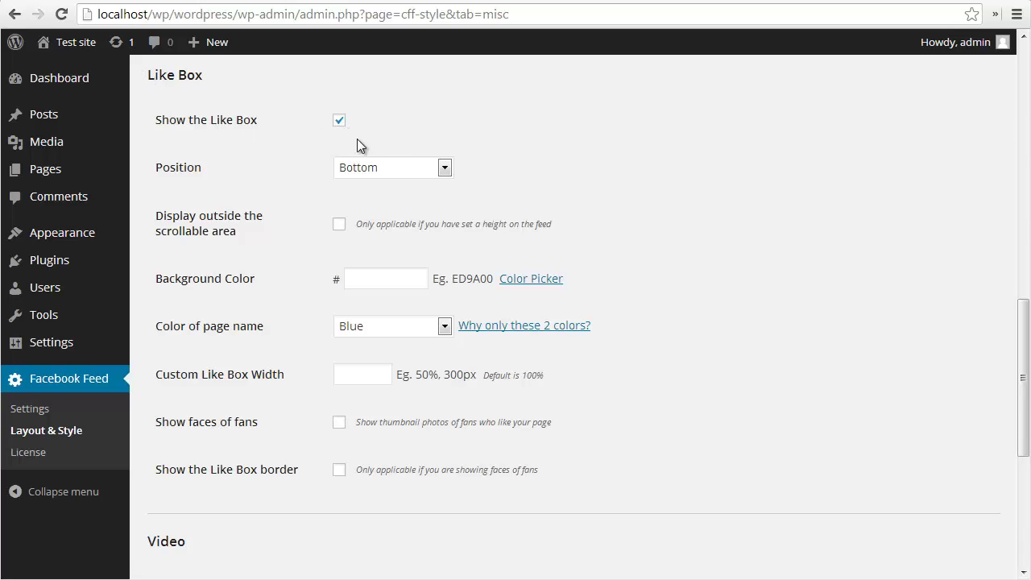
left_click(396, 167)
left_click(401, 170)
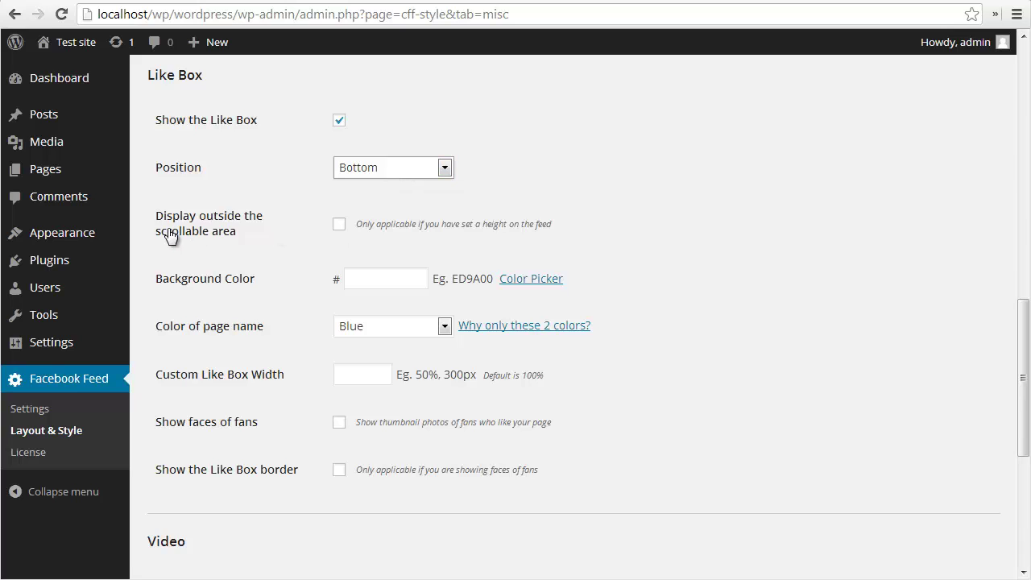
left_click(339, 224)
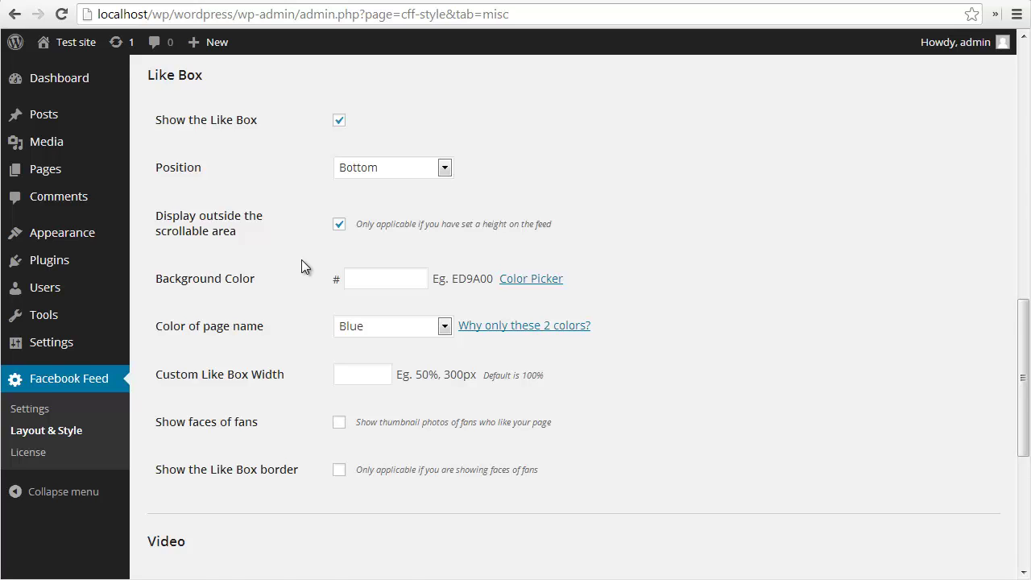
scroll(301, 260, "down", 1)
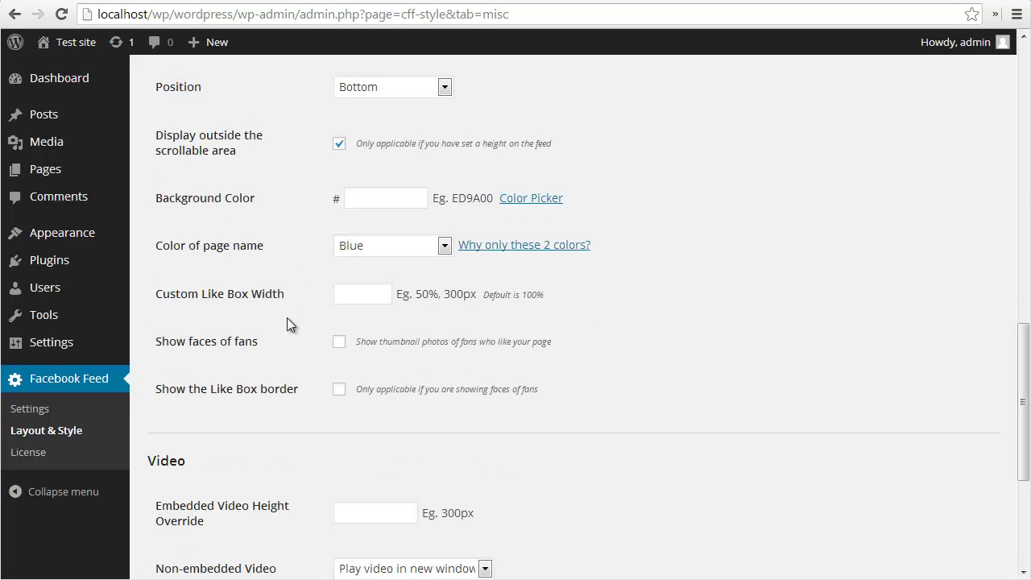
left_click(337, 344)
Set separating lines to colour ccc and 3px thickness, and save the Misc settings.
scroll(309, 334, "down", 4)
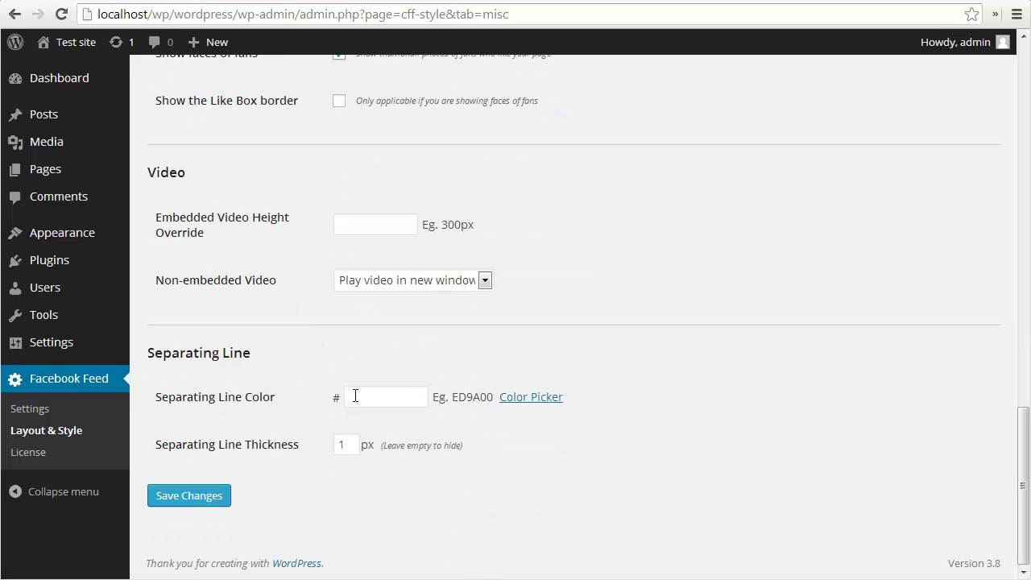
left_click(355, 397)
type("ccc")
double_click(334, 444)
type("3")
left_click(191, 500)
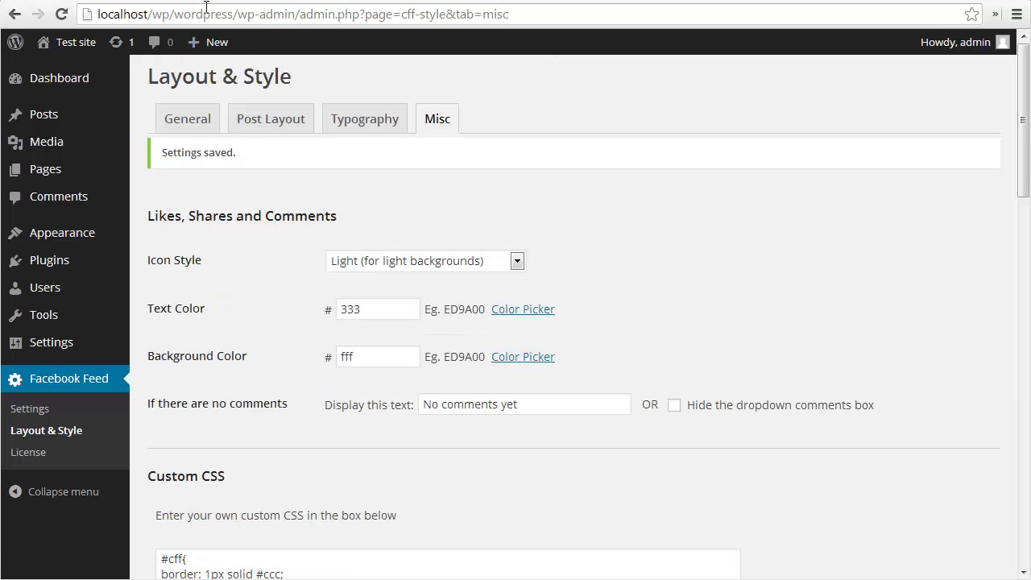
View the News page and show then hide the first post's comments.
left_click(75, 42)
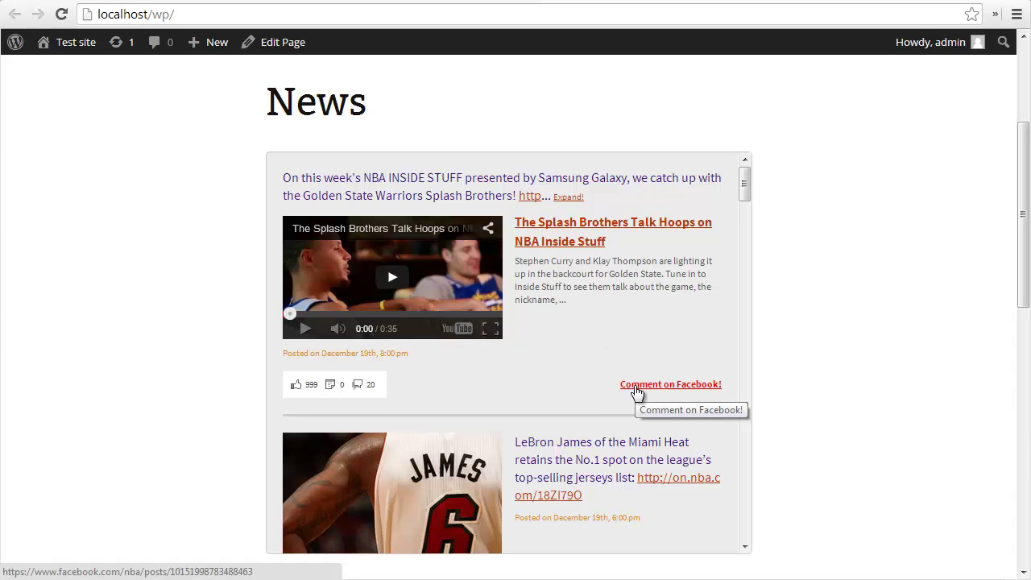
left_click(369, 384)
scroll(402, 393, "down", 2)
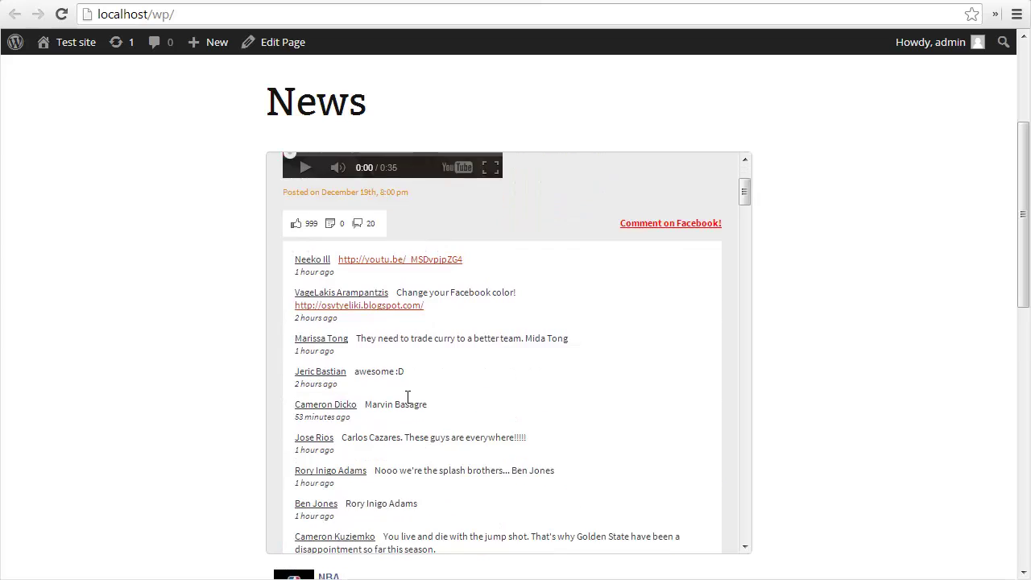
scroll(408, 397, "up", 2)
left_click(359, 384)
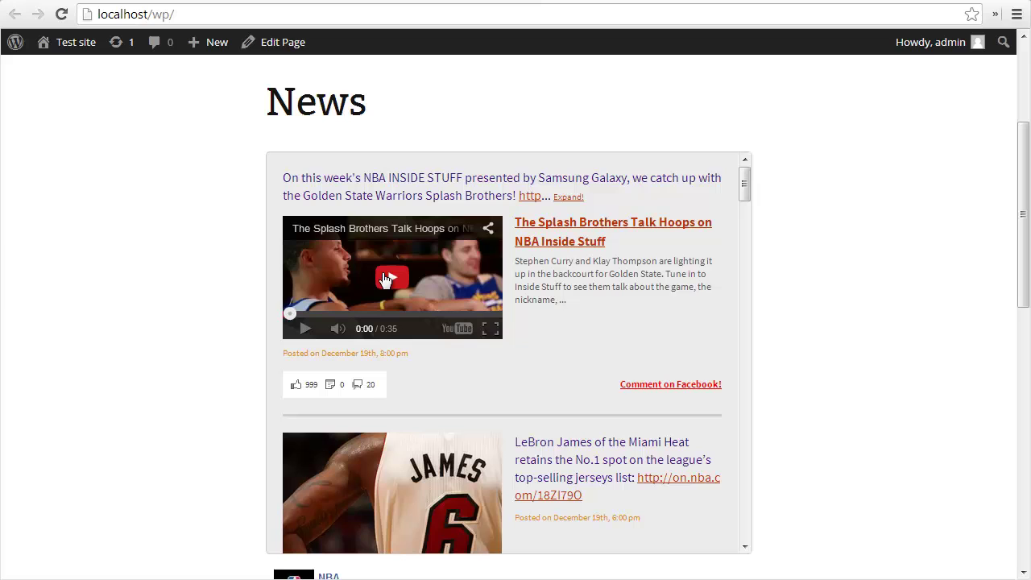
Play and pause the Splash Brothers video, then close its YouTube page.
left_click(398, 279)
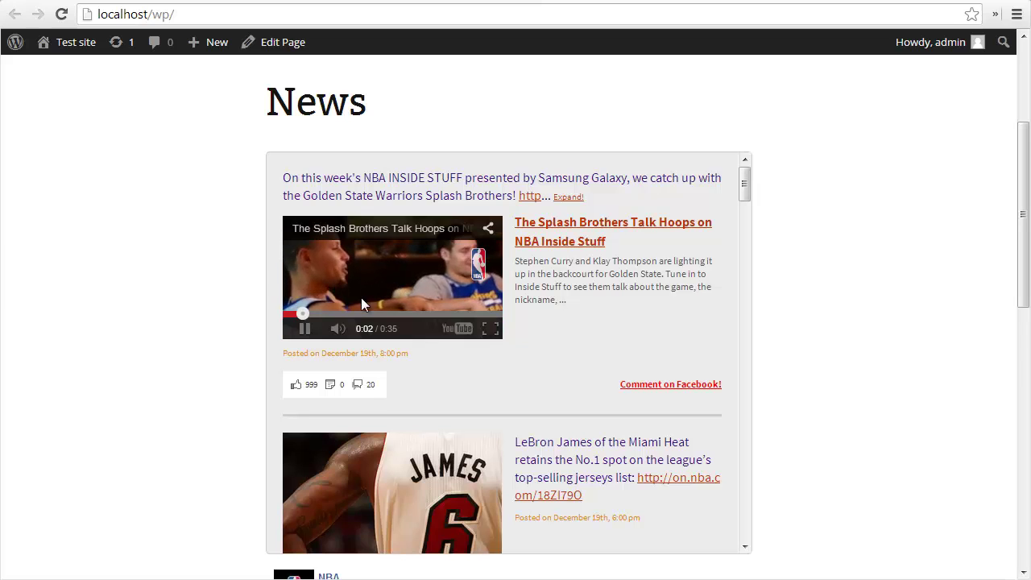
left_click(305, 328)
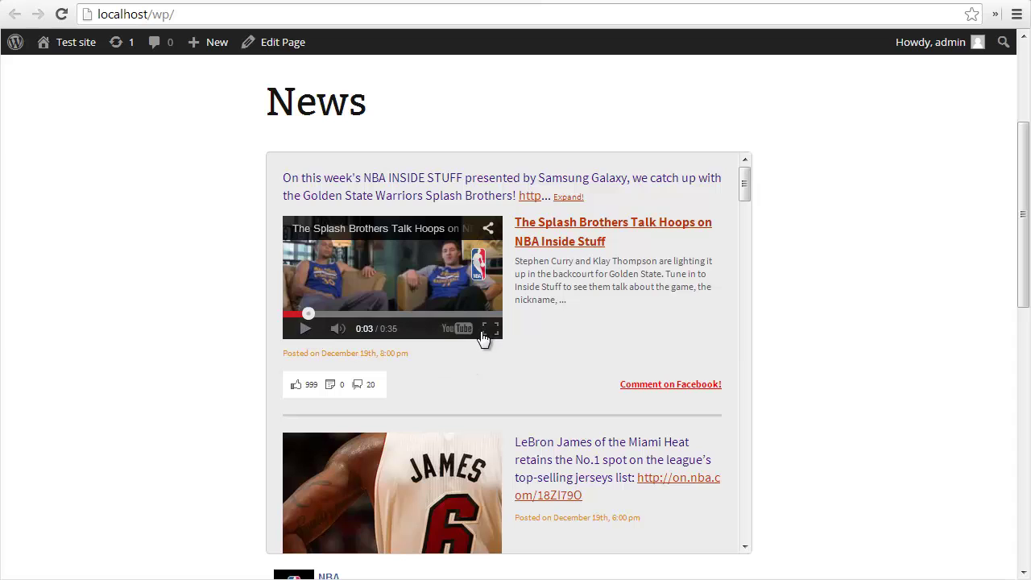
left_click(575, 246)
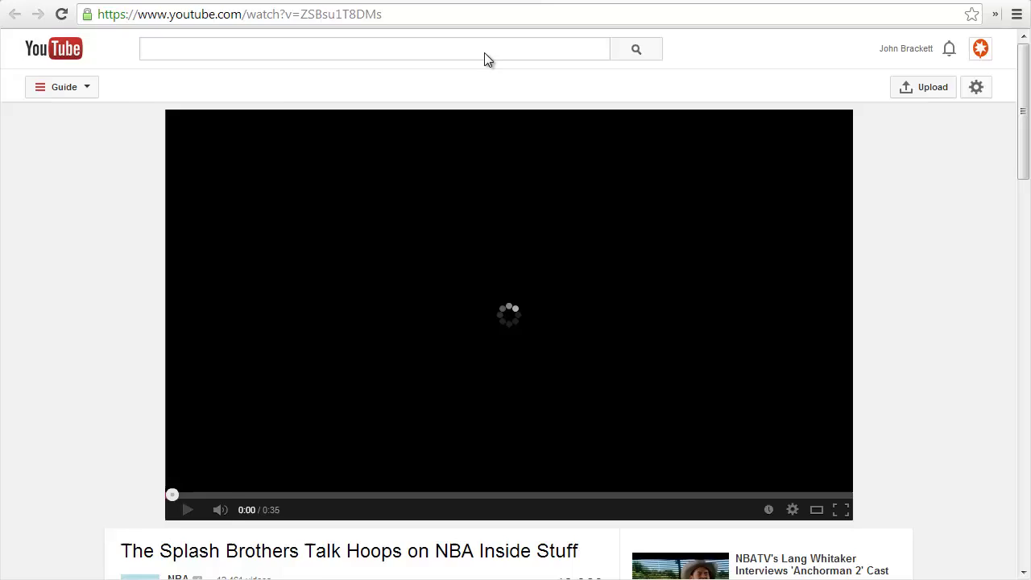
key("ctrl+w")
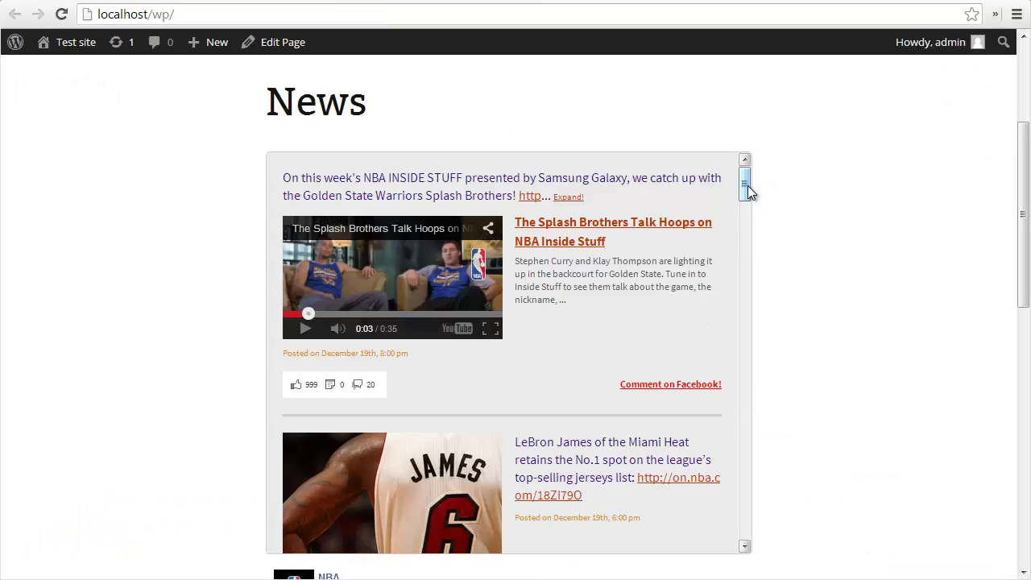
Expand and collapse the NBA Give Big post, then scroll down to the like box.
left_click_drag(746, 187, 749, 462)
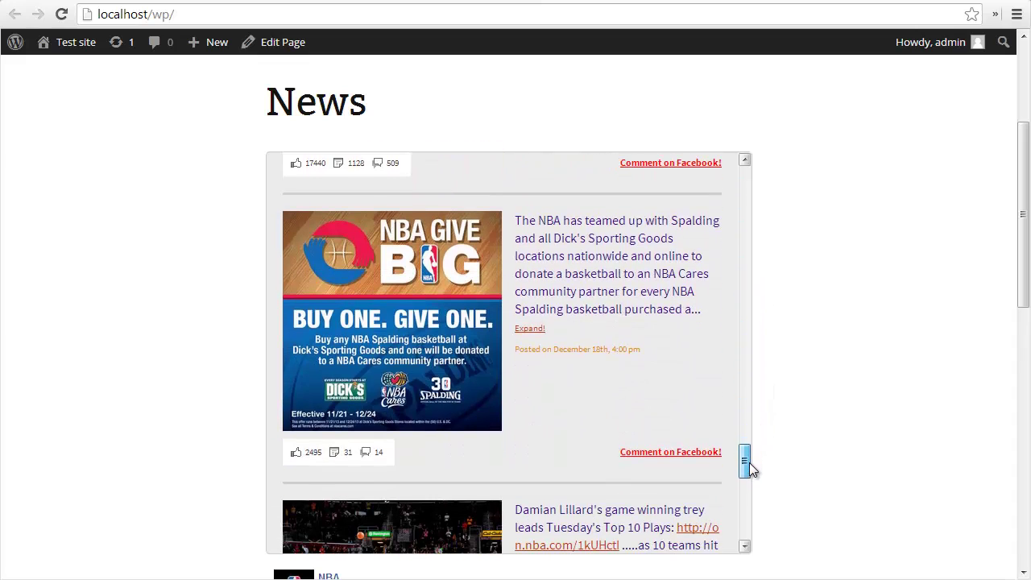
left_click(532, 330)
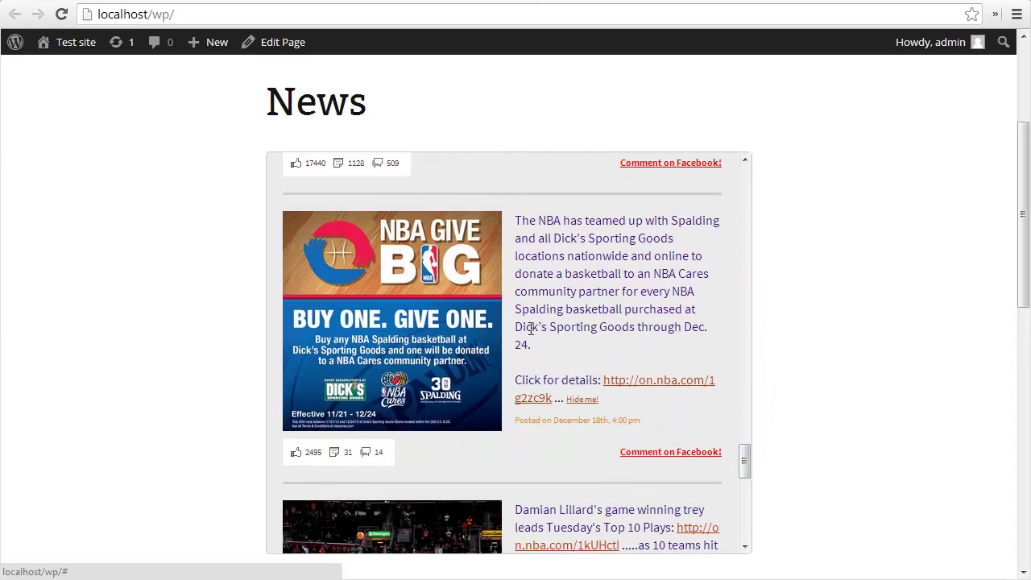
left_click(578, 393)
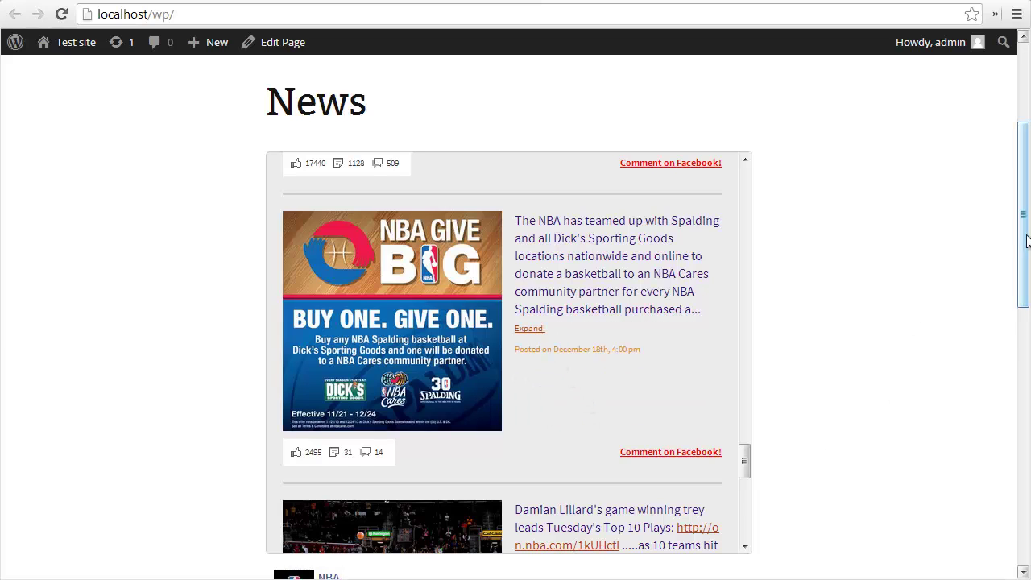
left_click_drag(1025, 241, 1025, 310)
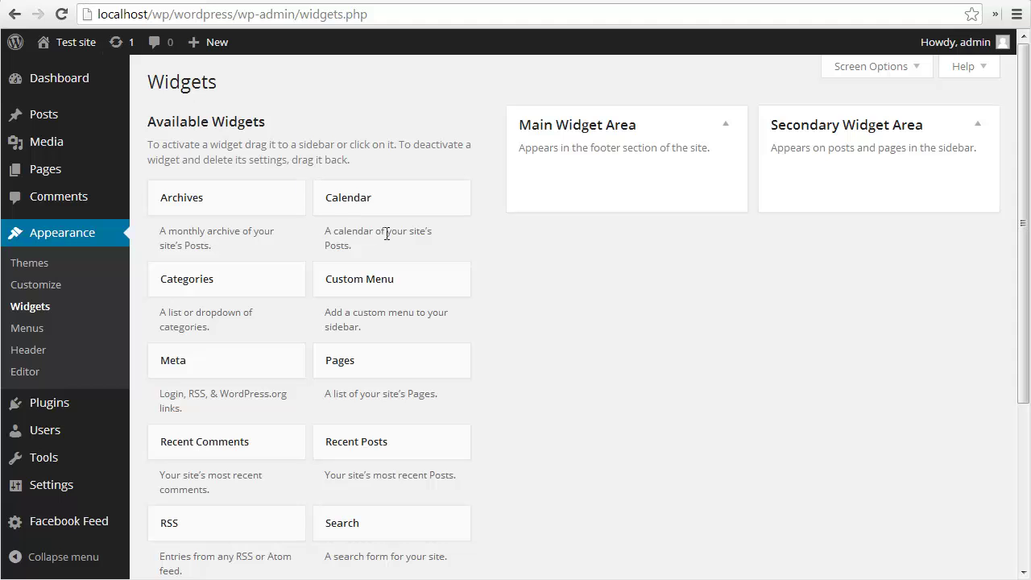
Add a Text widget titled Events to the Secondary Widget Area.
scroll(532, 314, "down", 3)
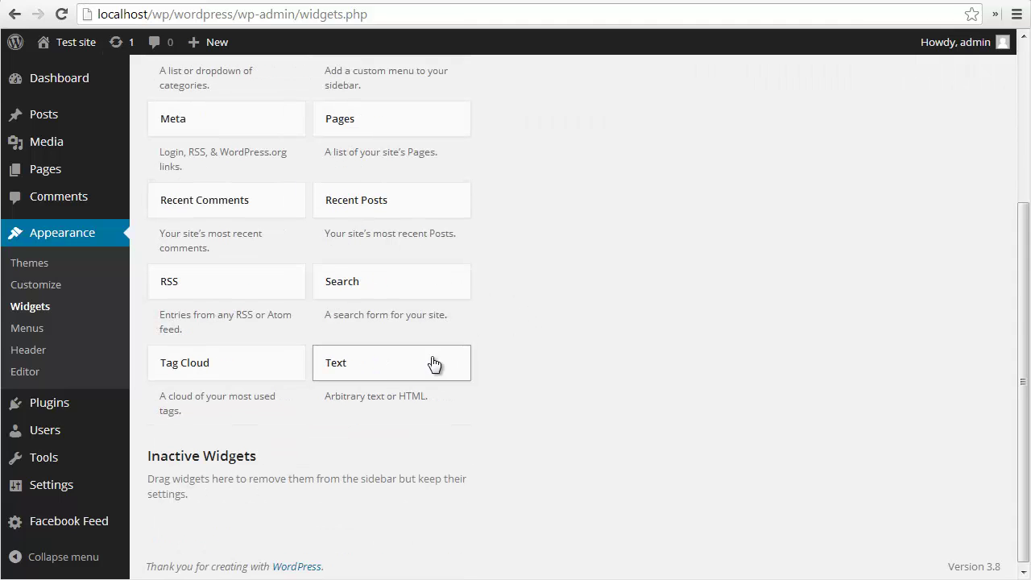
left_click_drag(361, 368, 849, 182)
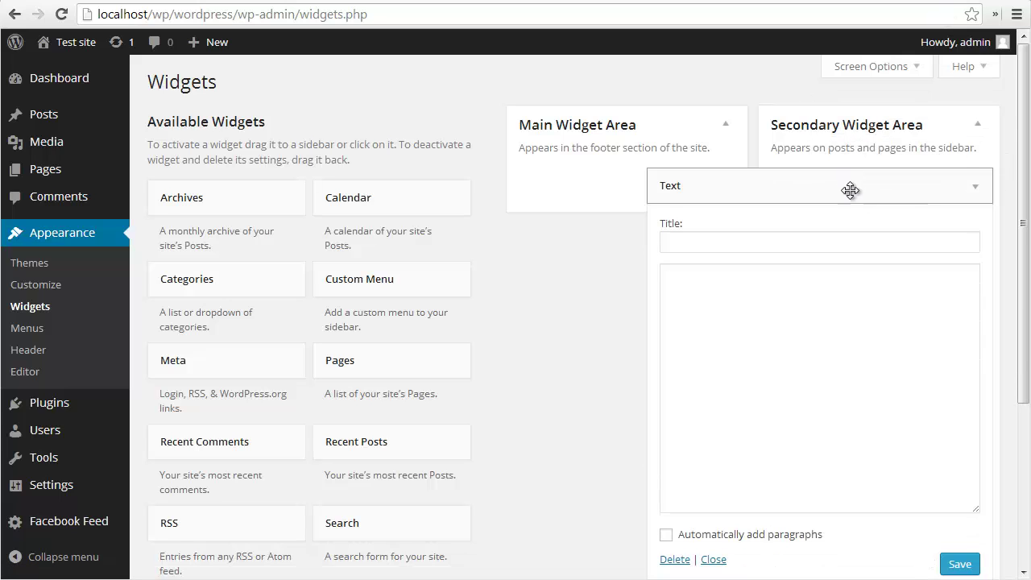
left_click(866, 236)
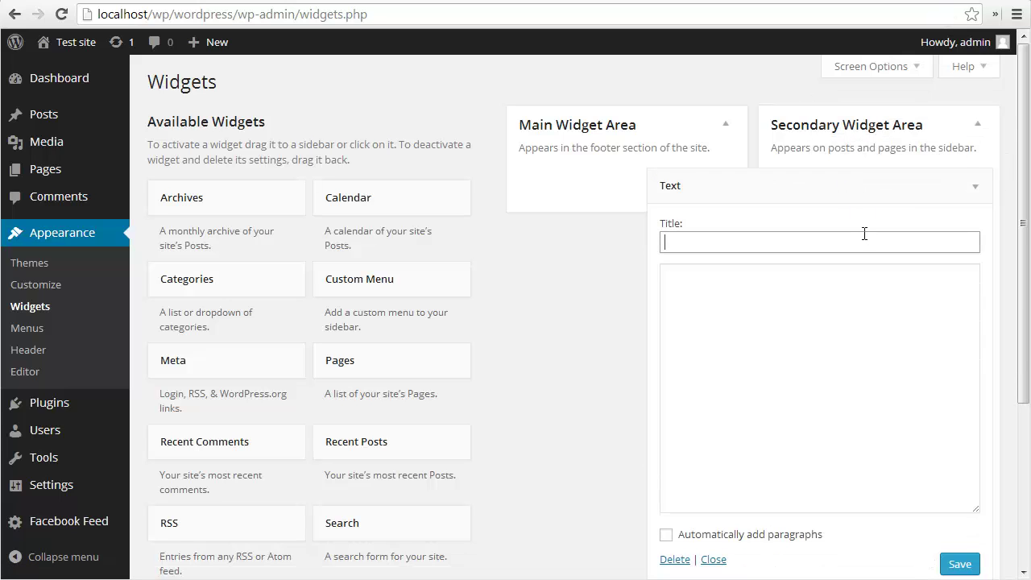
type("Events")
key("Tab")
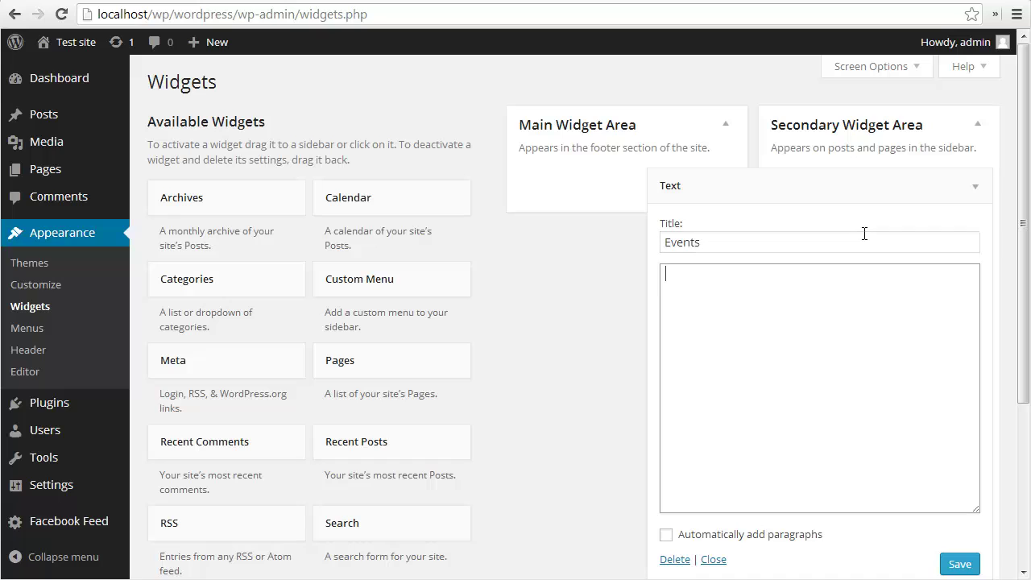
Enter a custom-facebook-feed shortcode for smashballoon events, full layout, 'View Event' links, h4 titles, and save.
type("[custom-face")
type("bi")
type("ook-feed]")
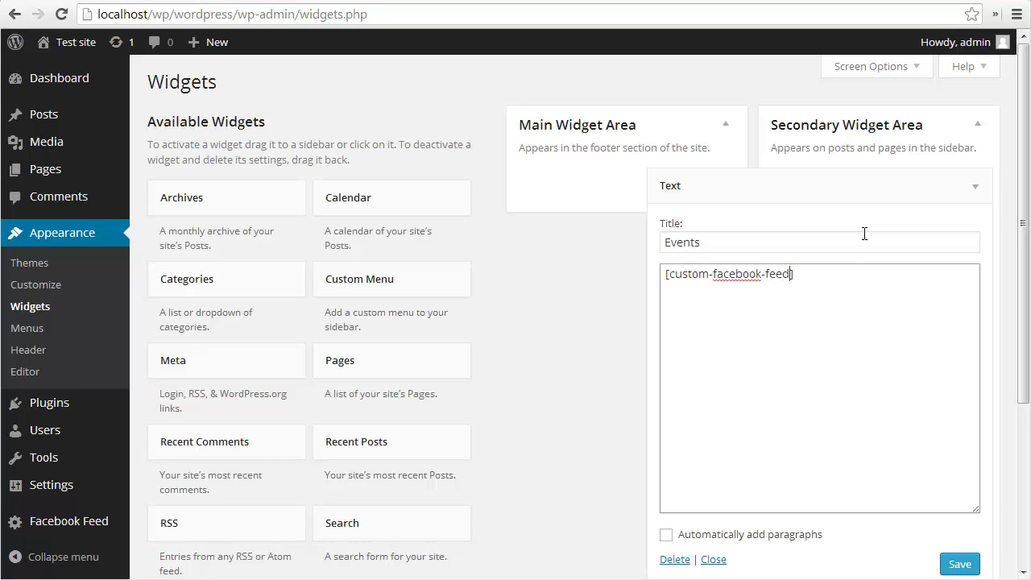
key("Left")
type("id=smashballoon")
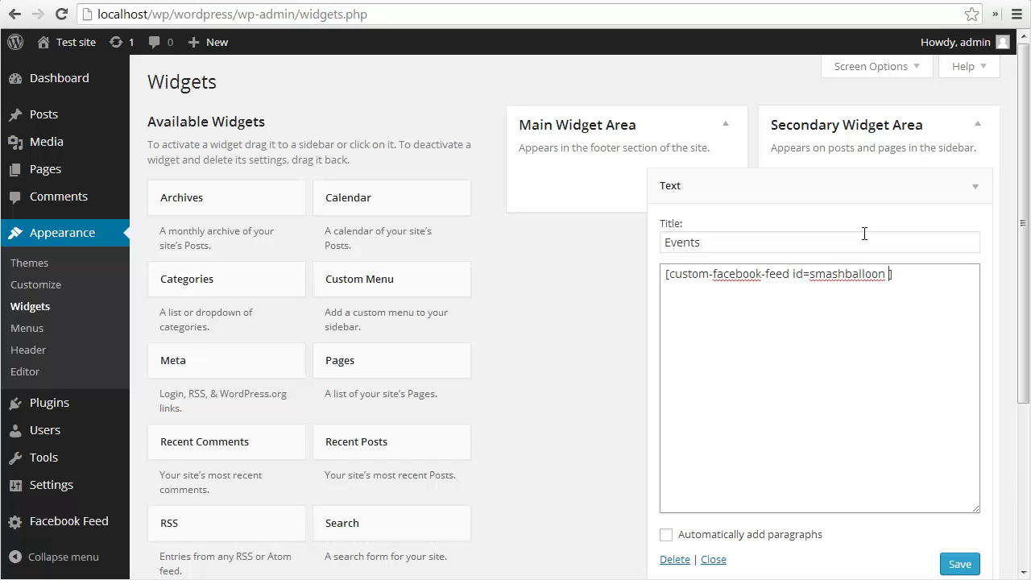
type(" tpye")
key("BackSpace")
key("BackSpace")
key("BackSpace")
type("ype=events layout=full")
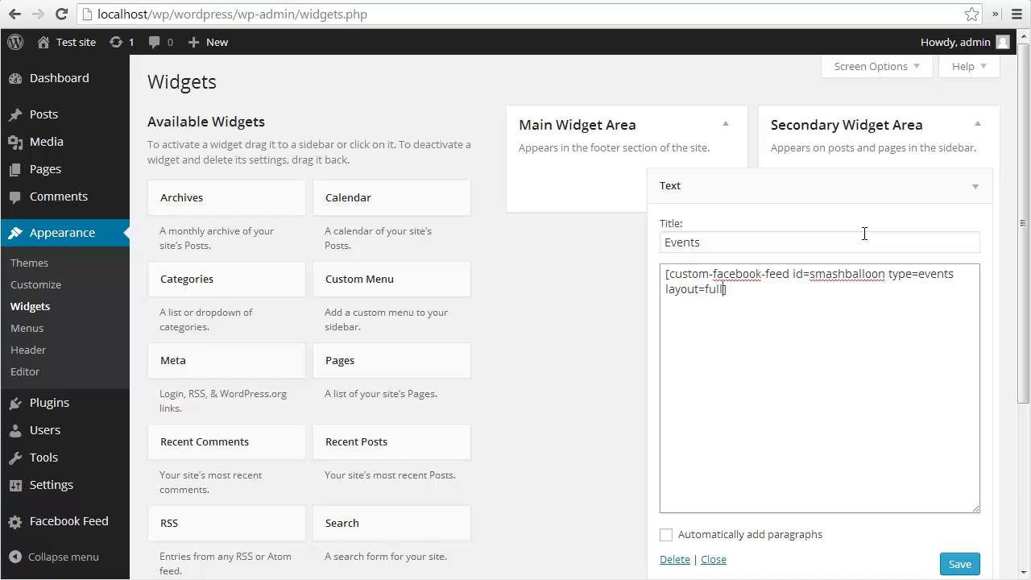
left_click(747, 286)
key("Left")
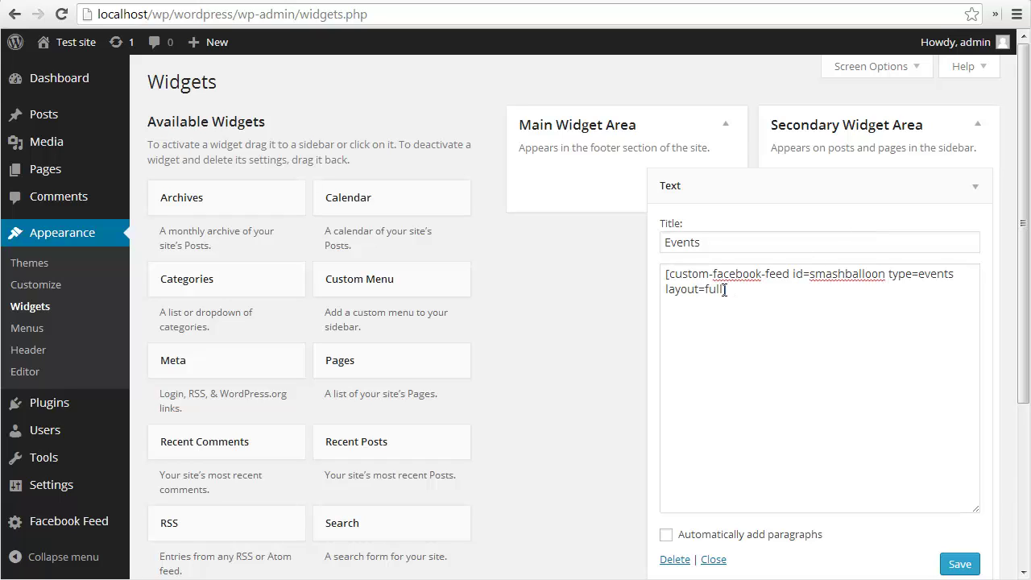
type("facebook")
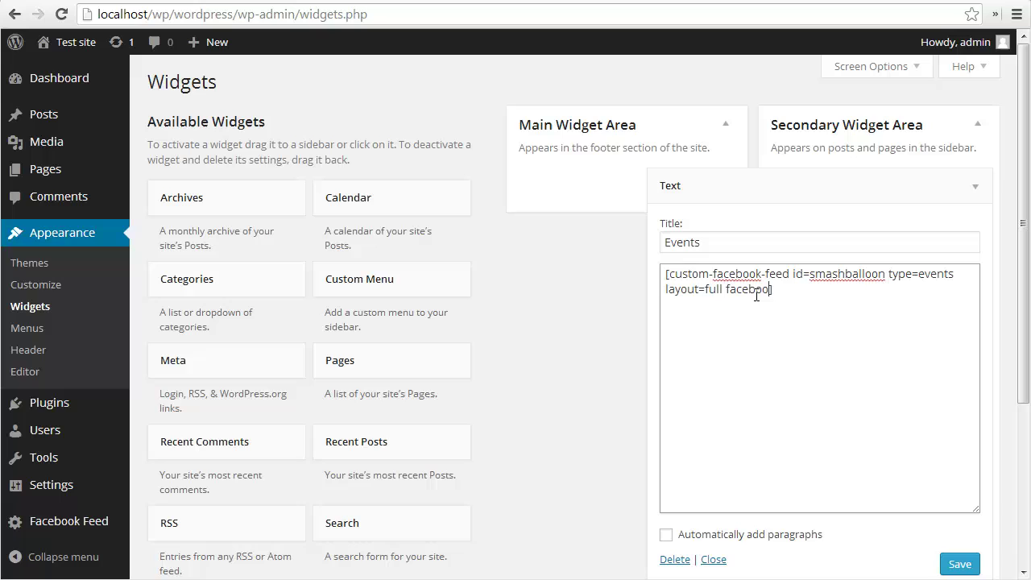
type("linktext=\"View Event\"")
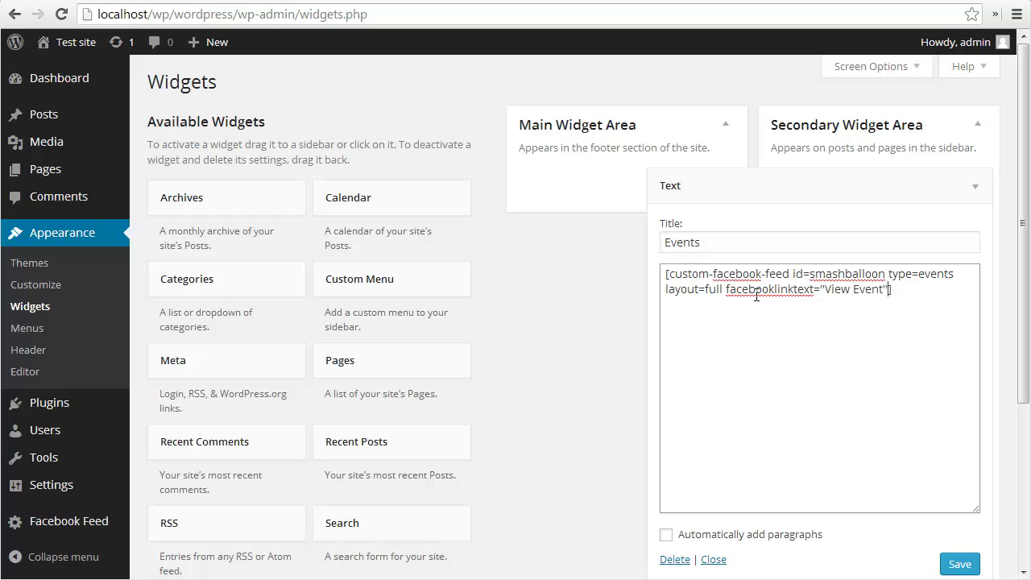
type(" eventtitleformat=")
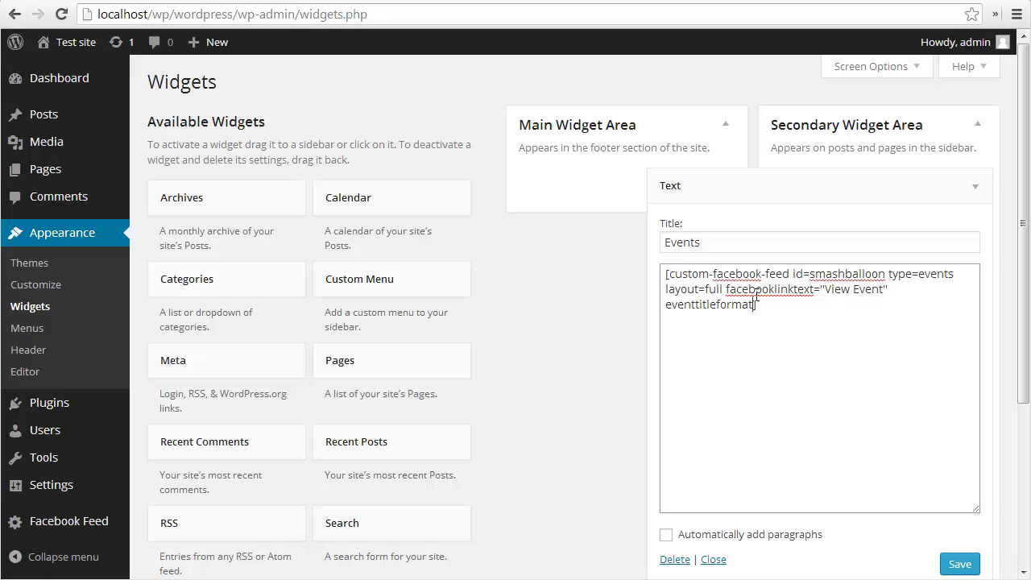
type("\"h4\"")
left_click(961, 564)
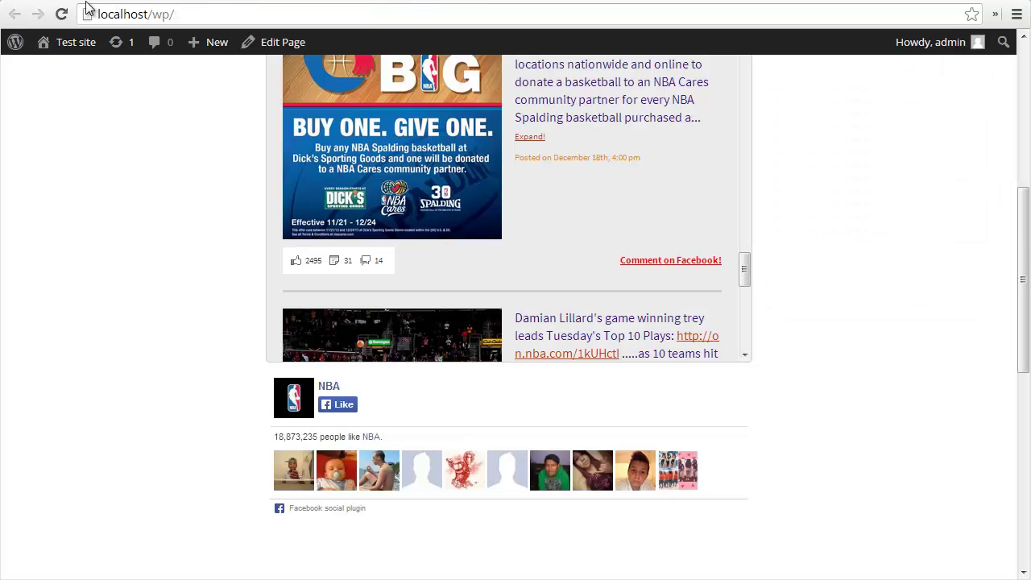
Reload the News page to see the Events feed in the sidebar.
left_click(61, 14)
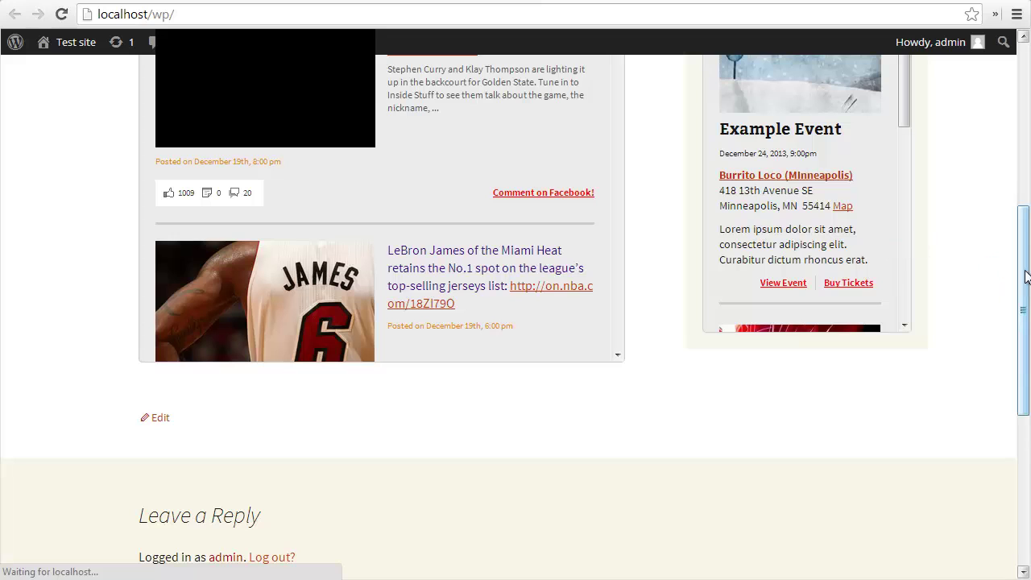
left_click_drag(1026, 311, 1026, 234)
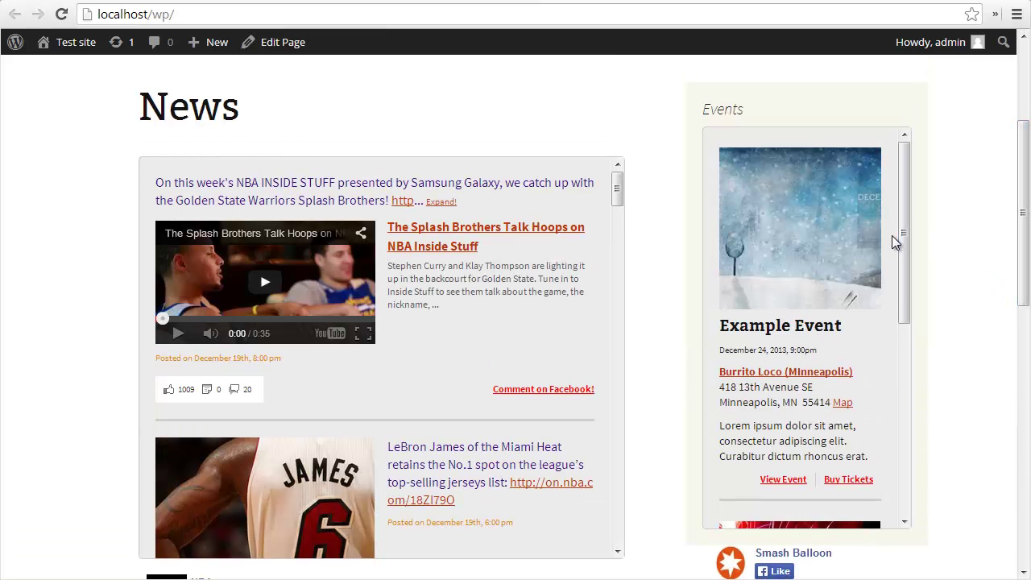
mouse_move(901, 216)
left_mouse_down()
mouse_move(901, 326)
mouse_move(896, 206)
left_mouse_up()
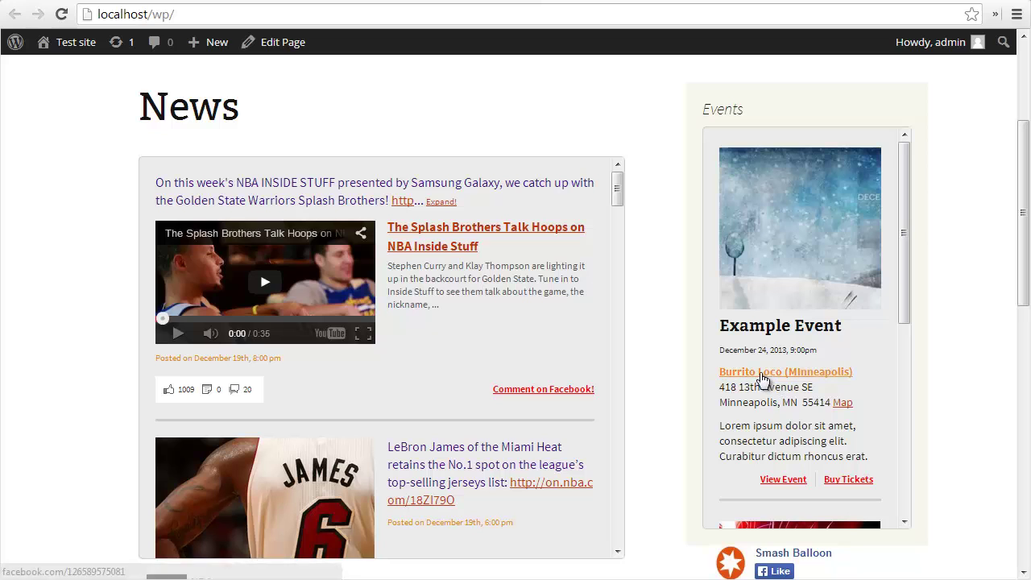
Try the Burrito Loco event link, then go to the Smash Balloon support page.
left_click(762, 374)
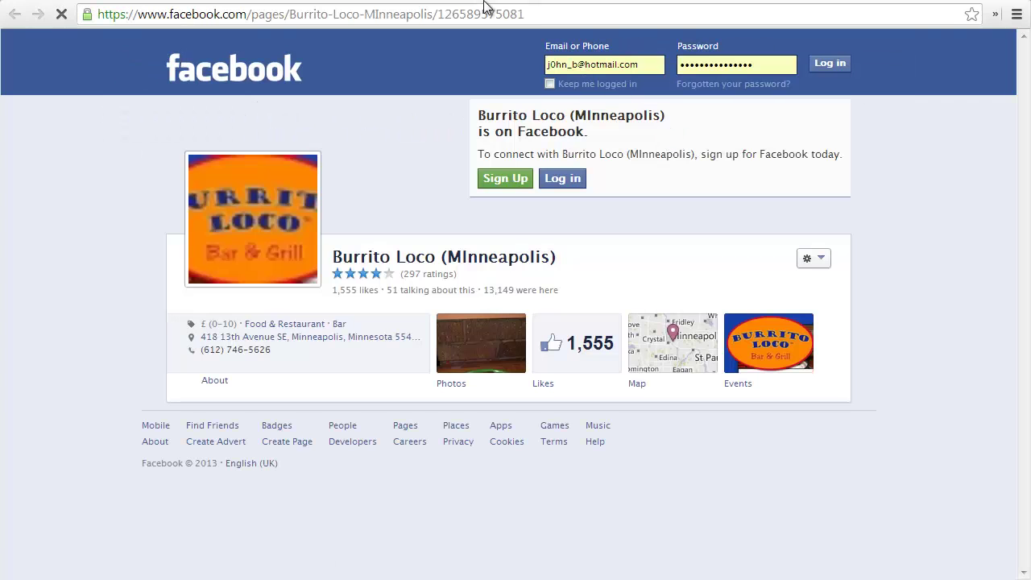
key("ctrl+w")
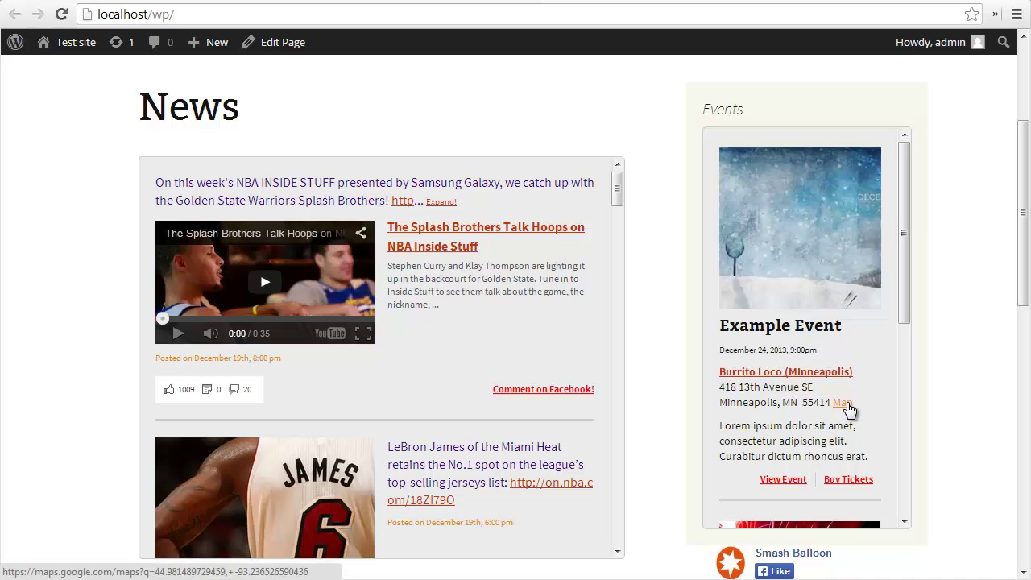
left_click_drag(900, 295, 903, 352)
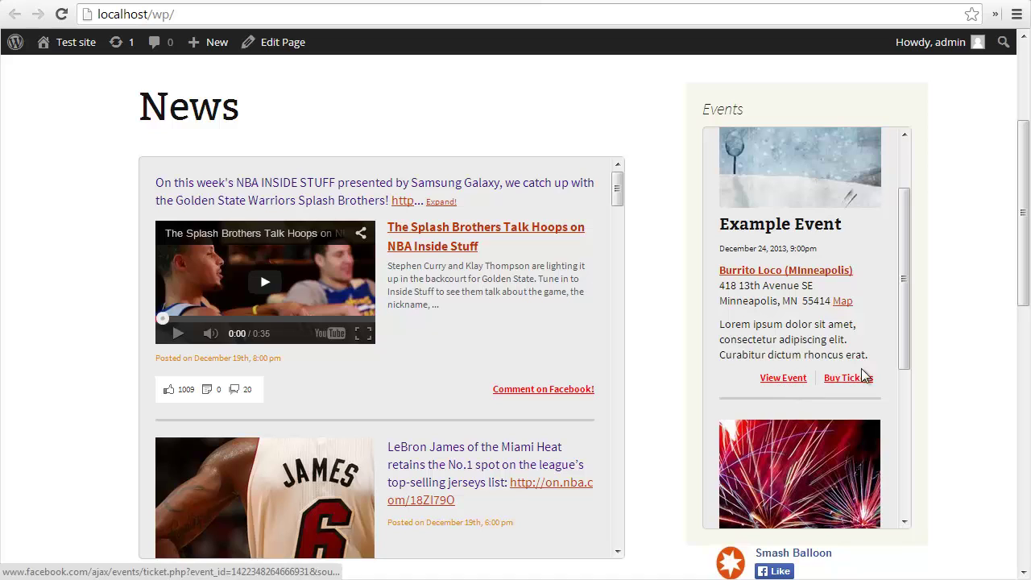
left_click_drag(908, 266, 941, 203)
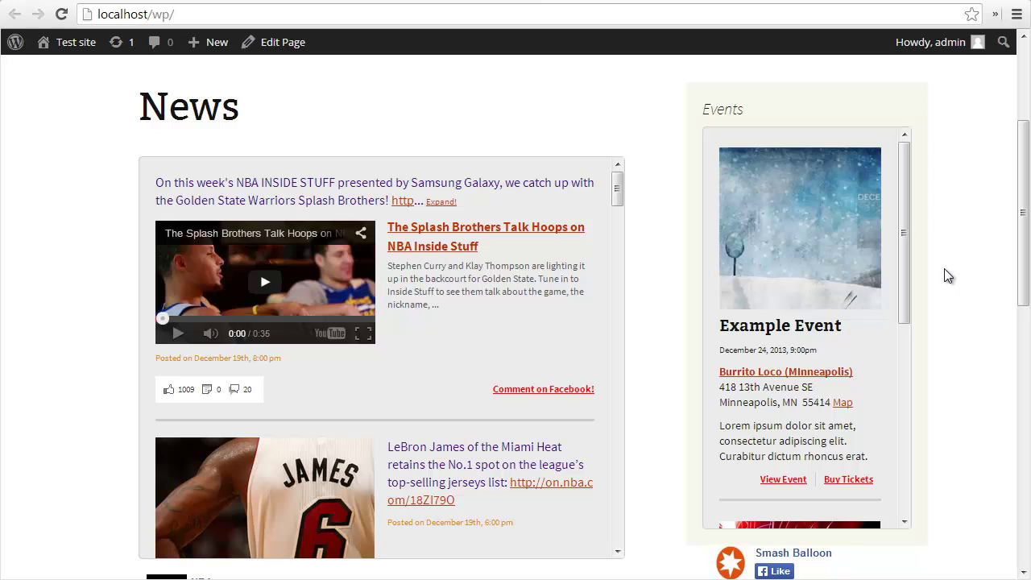
left_click(344, 0)
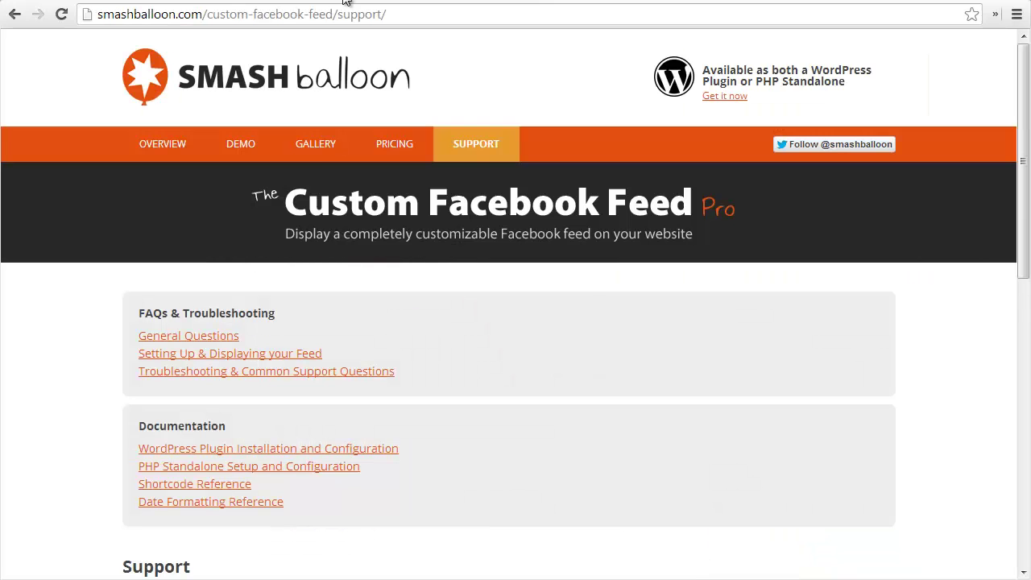